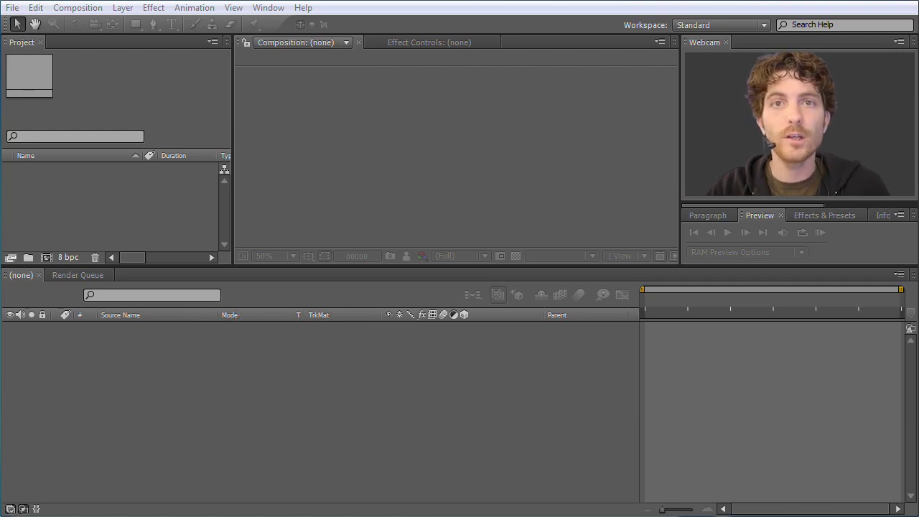
- Import plate_EN.mp4 from the download package's en folder into the project and rename the footage to guru clip
left_click_drag(0, 175, 280, 175)
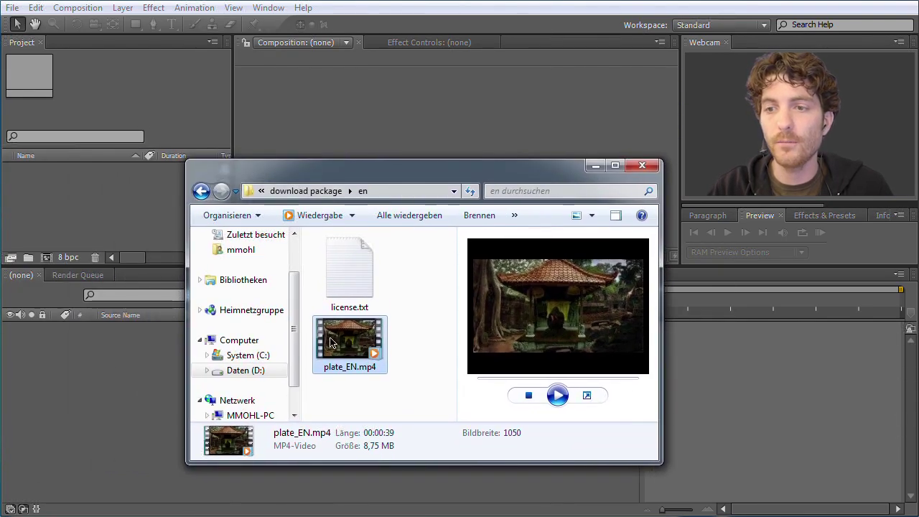
left_click_drag(352, 343, 66, 192)
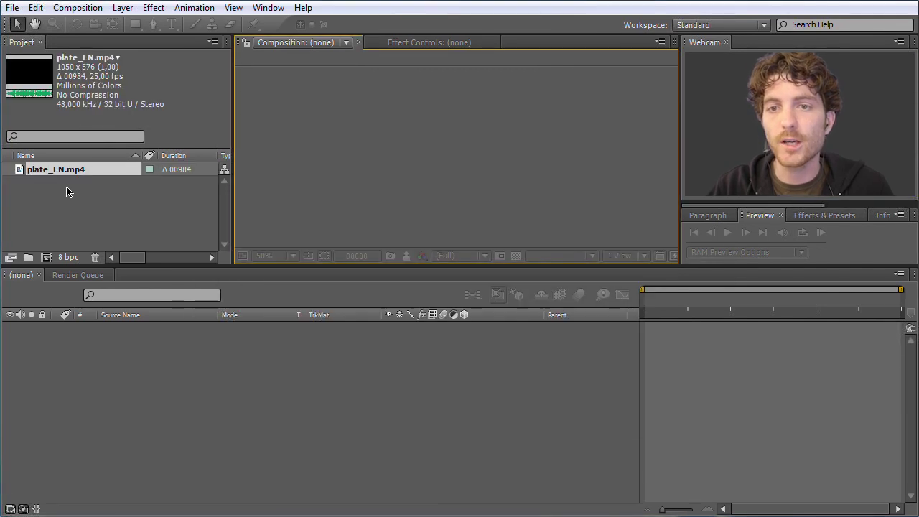
left_click(66, 170)
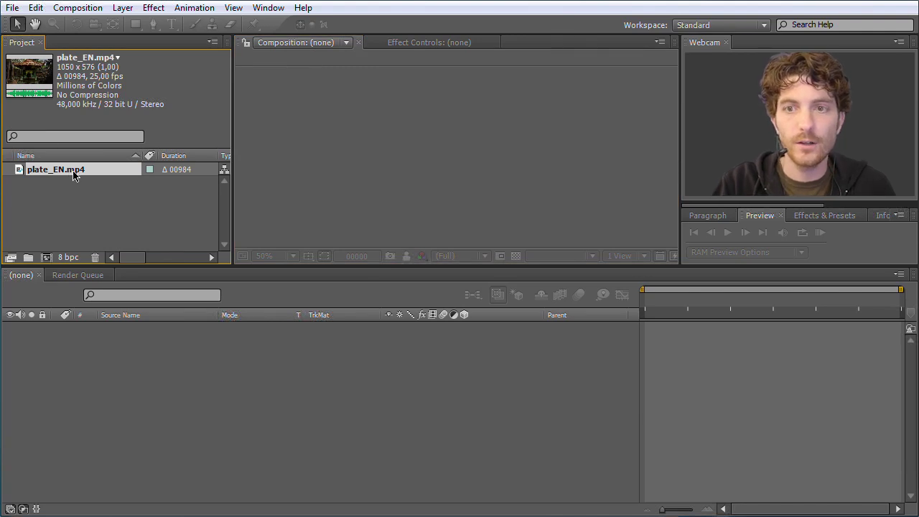
key("Return")
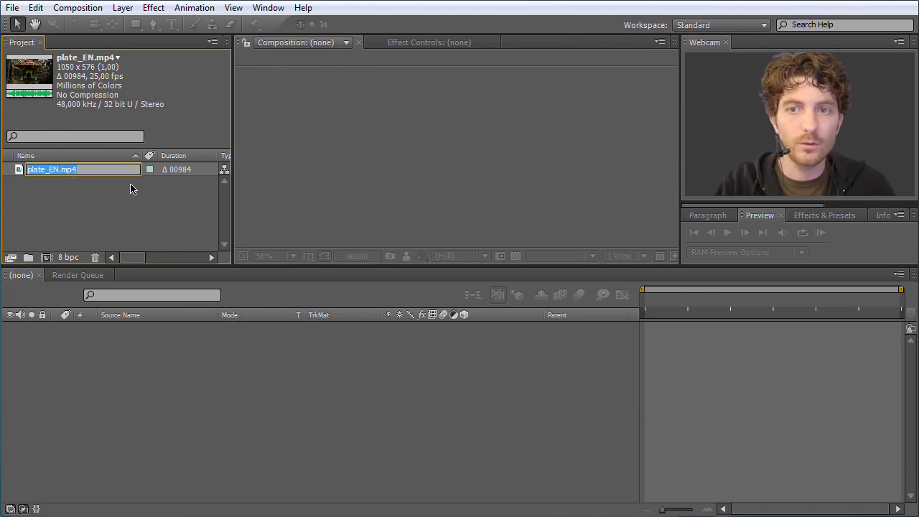
type("guru cli")
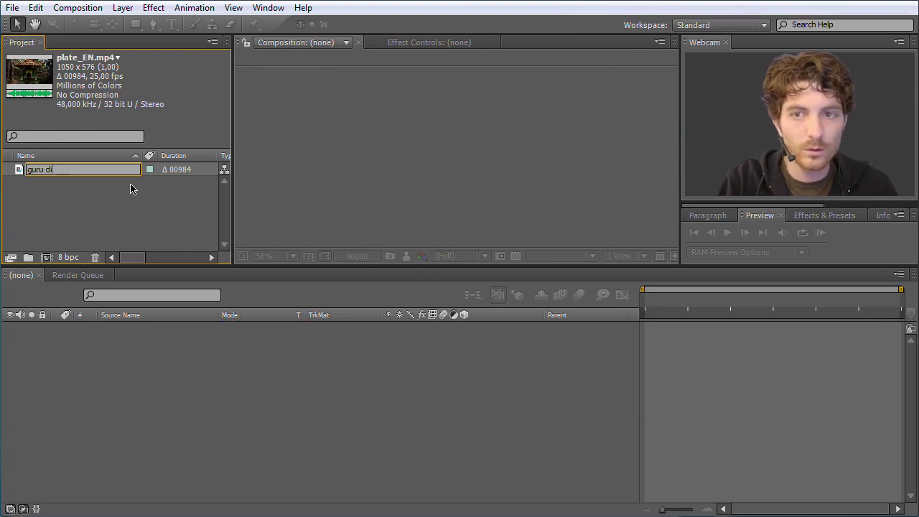
type("p")
key("Return")
left_click(99, 187)
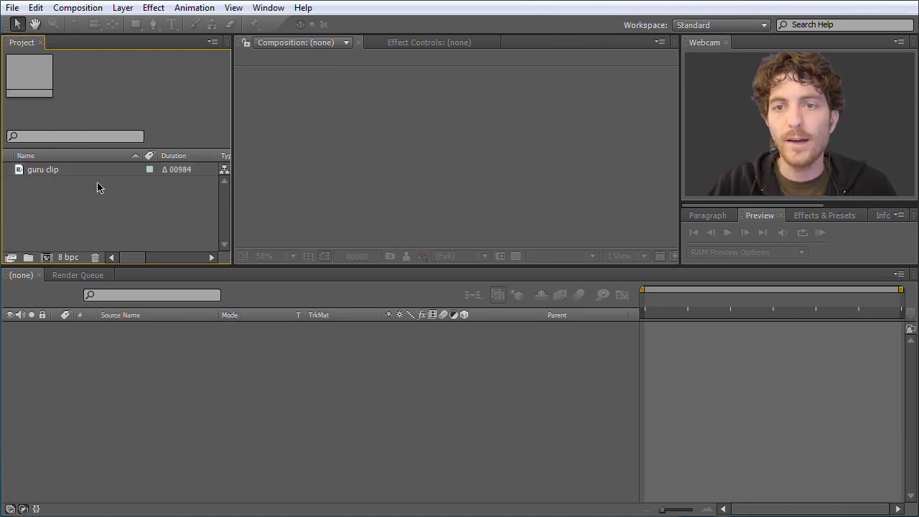
- Create a new composition from the guru clip footage and rename it to main composition
left_click(26, 172)
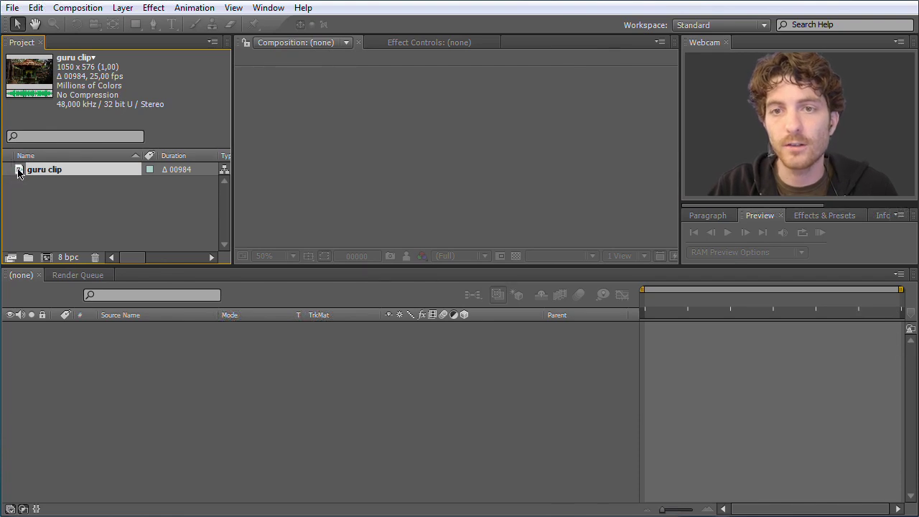
left_click_drag(19, 172, 48, 258)
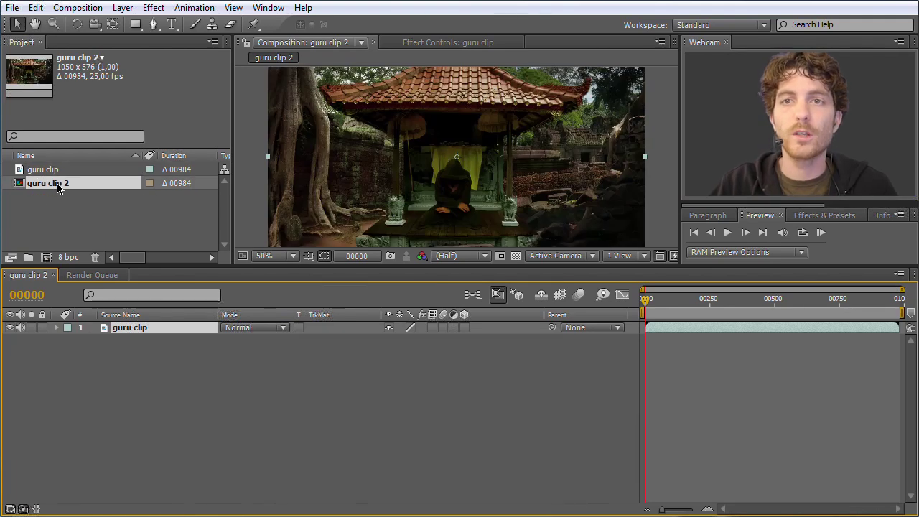
left_click(62, 185)
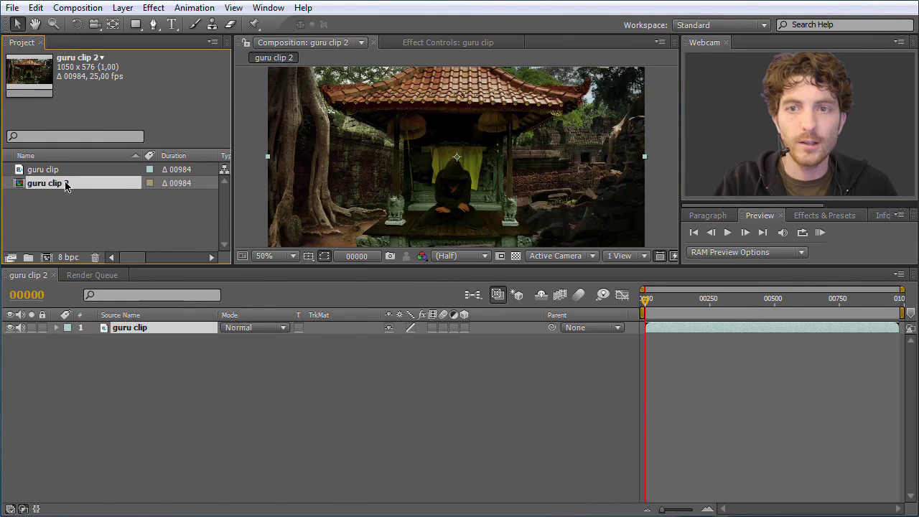
key("Return")
type("main composition")
left_click(77, 230)
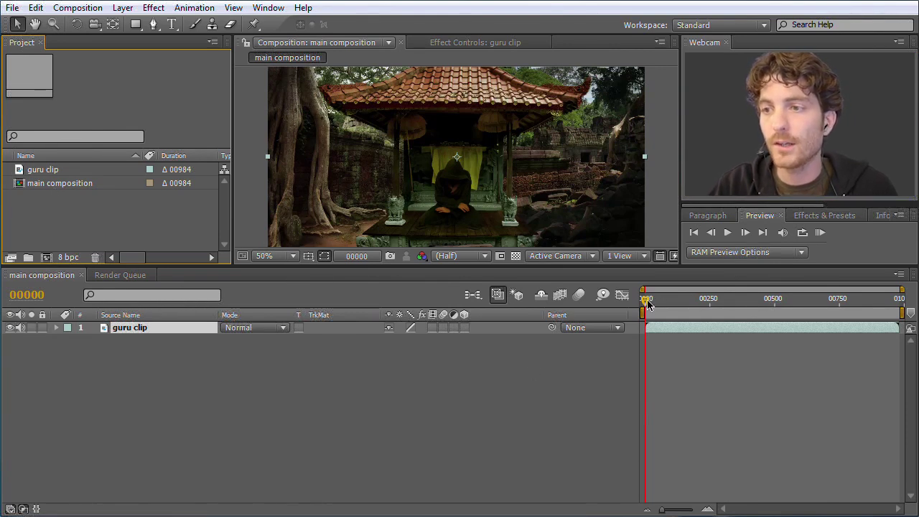
- Scrub through the main composition to review the clip, stopping at frame 701
left_click_drag(648, 304, 880, 314)
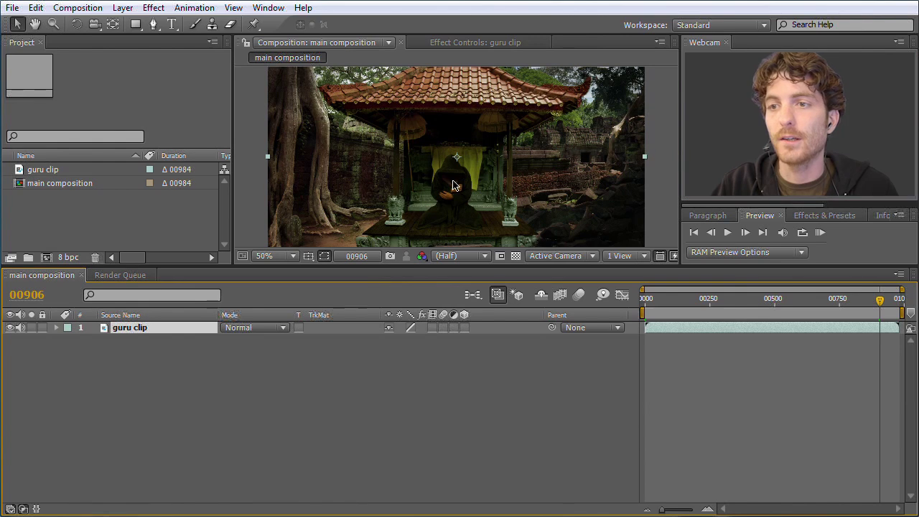
left_click_drag(882, 302, 833, 301)
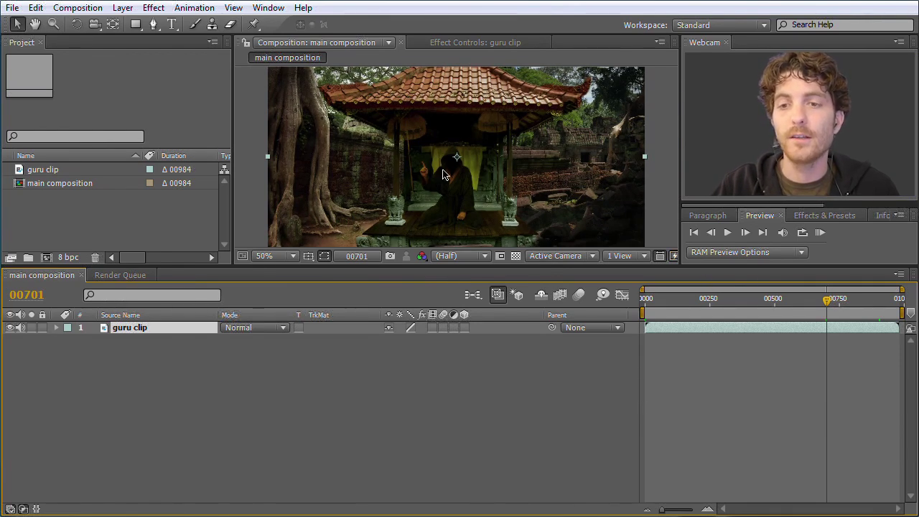
left_click(289, 377)
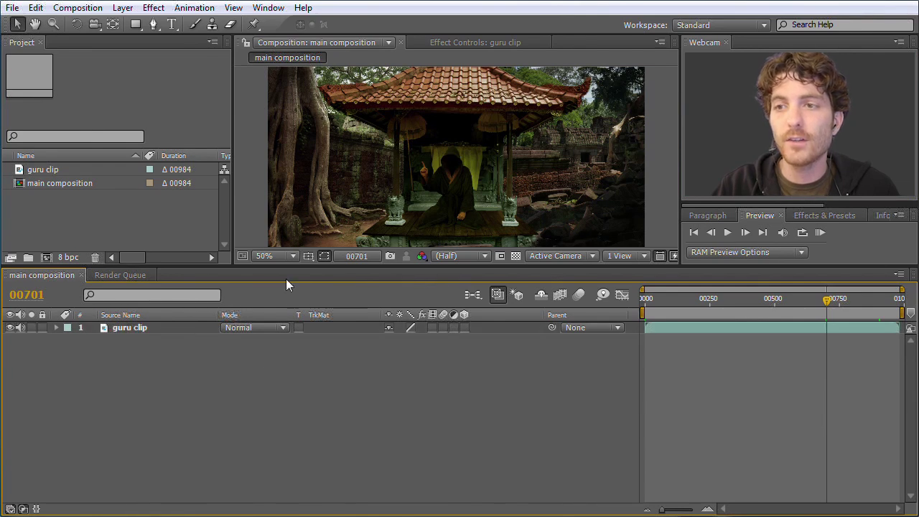
- Apply the Fast Blur effect to the guru clip layer
left_click(135, 329)
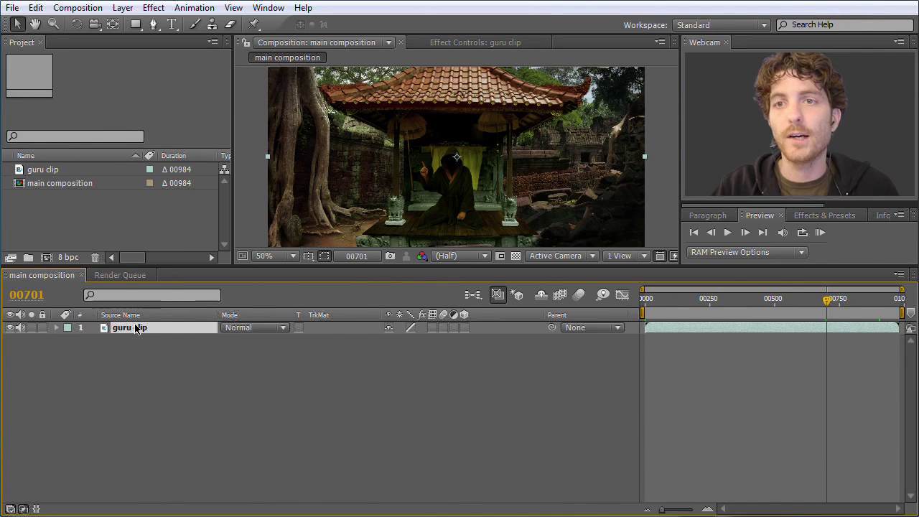
left_click(155, 8)
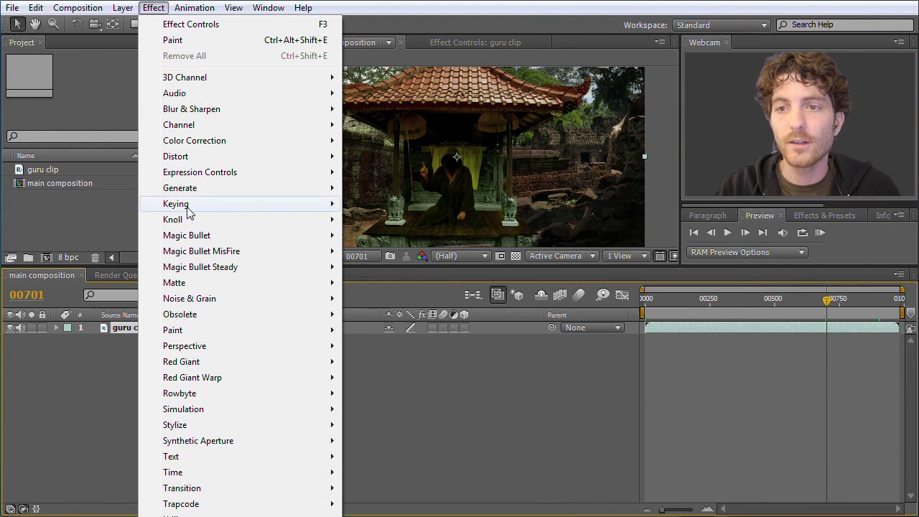
mouse_move(207, 129)
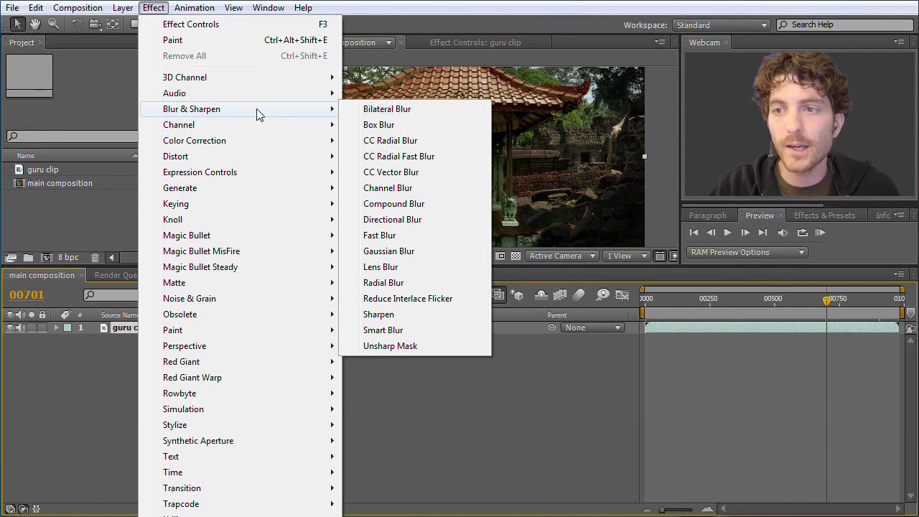
left_click(392, 238)
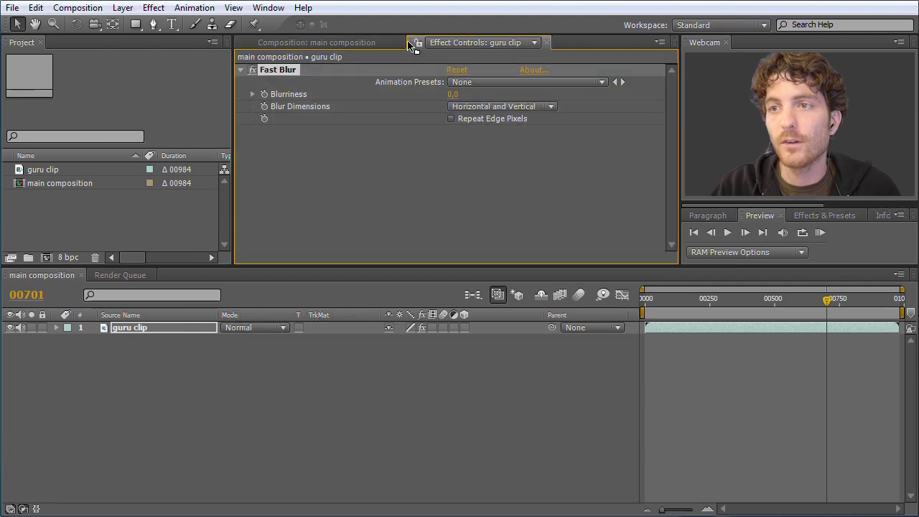
- Dock the Effect Controls together with the Project area so that settings and composition image show side by side
left_click_drag(414, 47, 130, 153)
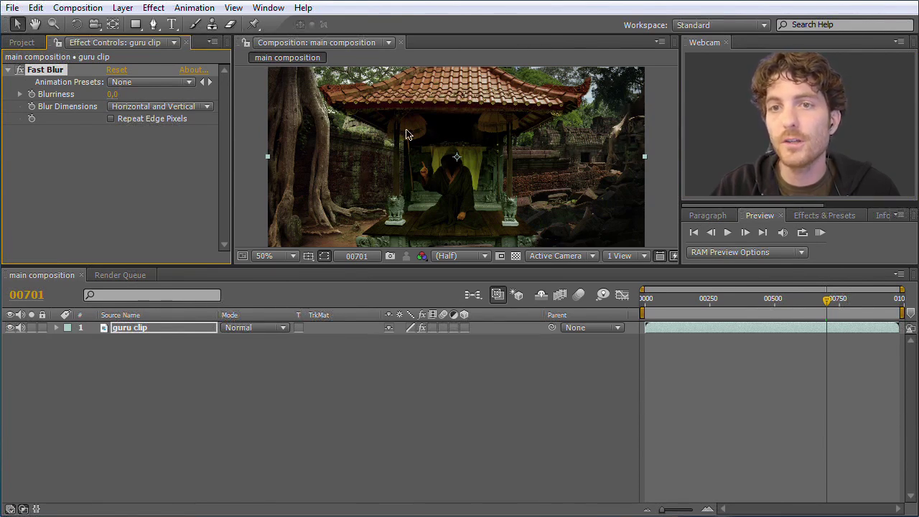
left_click(58, 142)
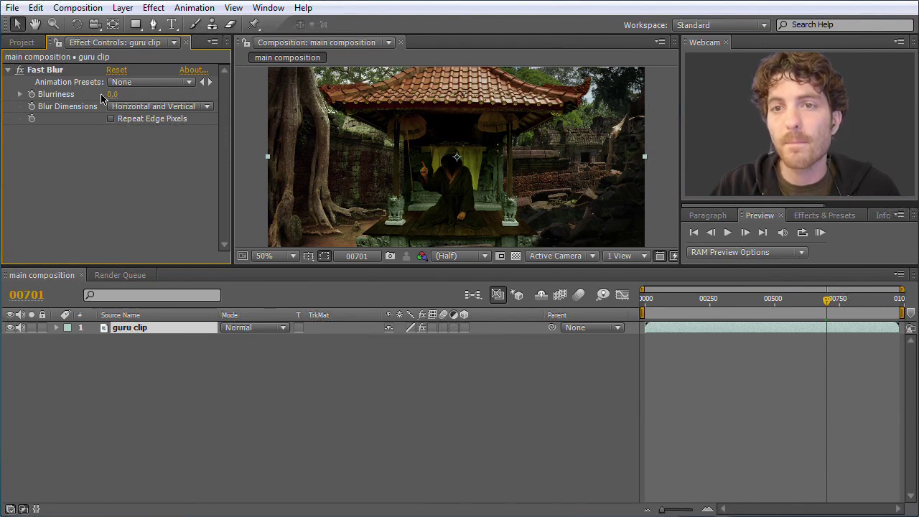
- Set Fast Blur's Blurriness to 26.0, try Horizontal as Blur Dimensions, and settle on Vertical
mouse_move(113, 99)
left_mouse_down()
mouse_move(148, 99)
mouse_move(88, 101)
mouse_move(104, 100)
left_mouse_up()
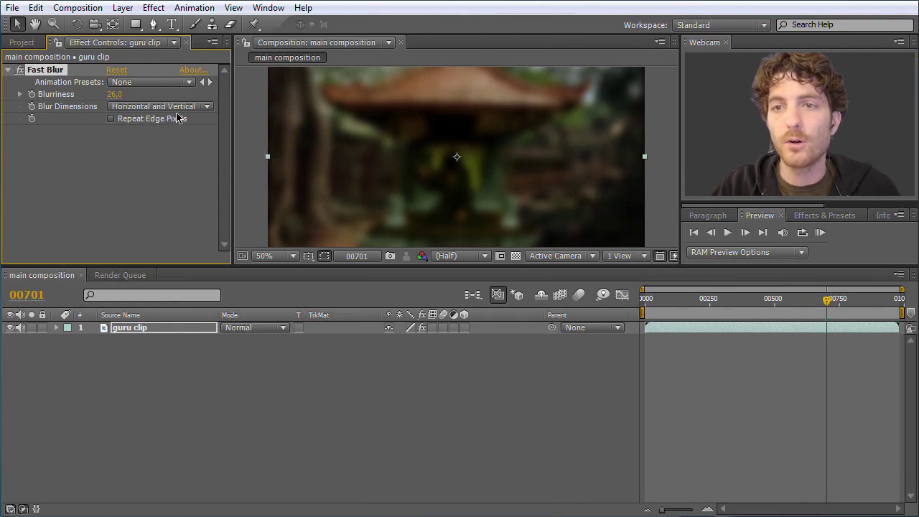
left_click(208, 108)
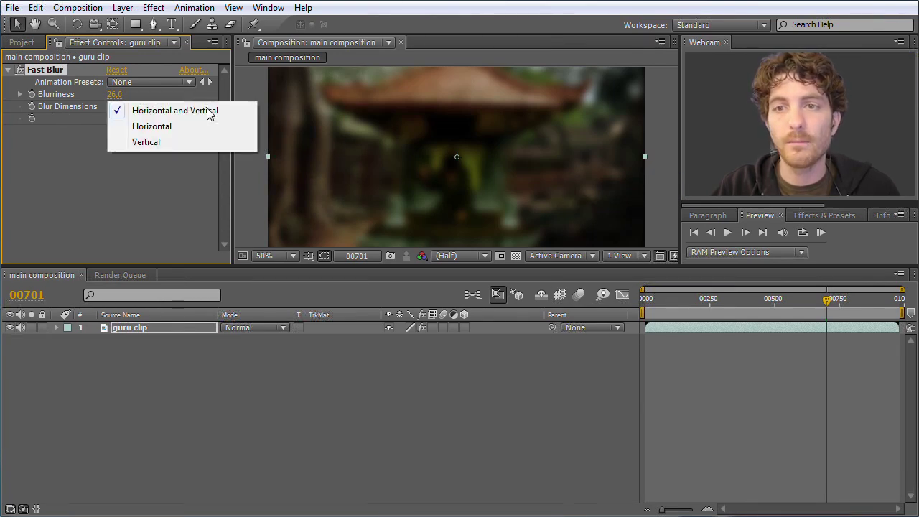
left_click(174, 128)
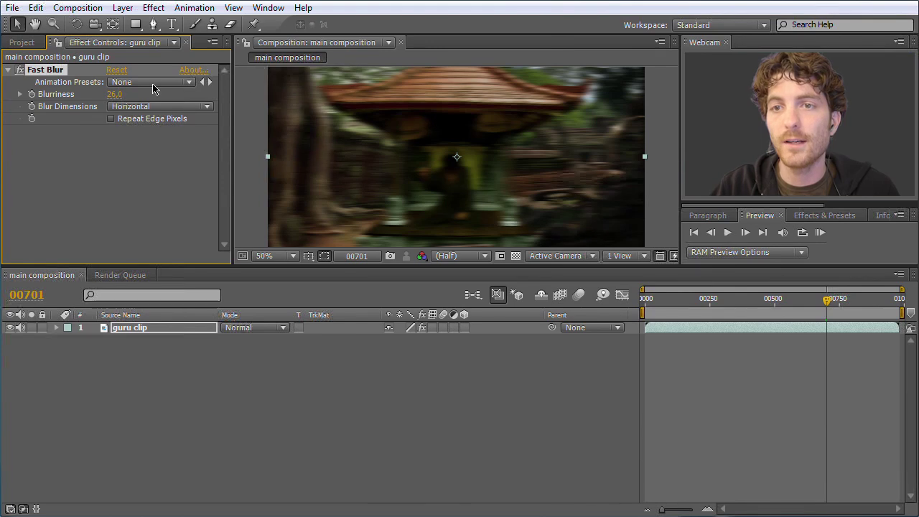
left_click(205, 107)
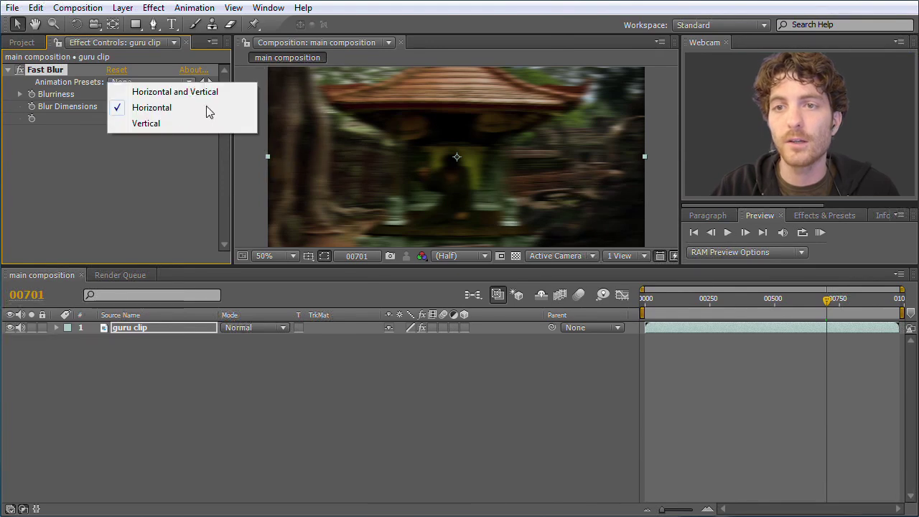
left_click(166, 125)
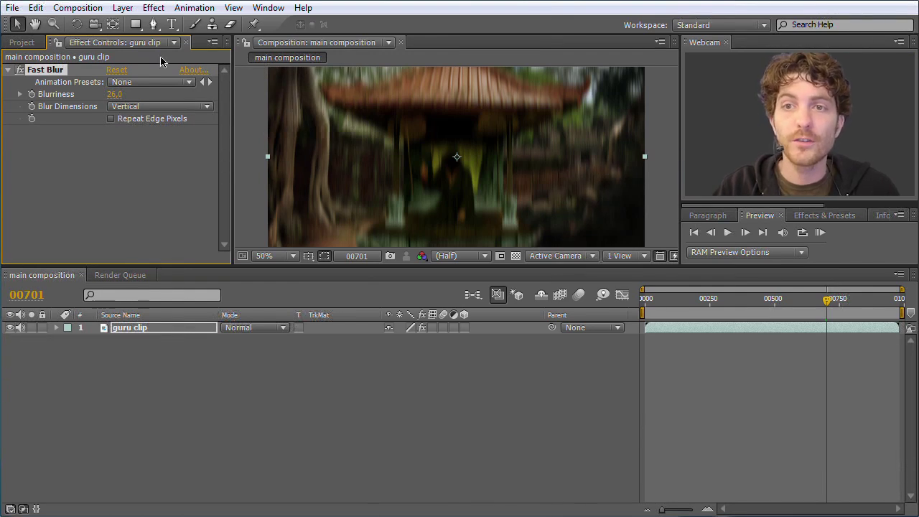
left_click(153, 9)
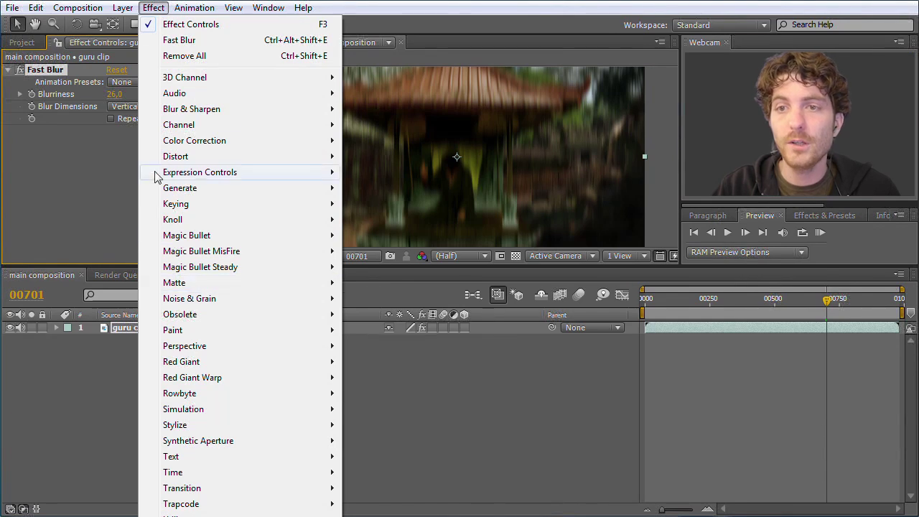
left_click(97, 147)
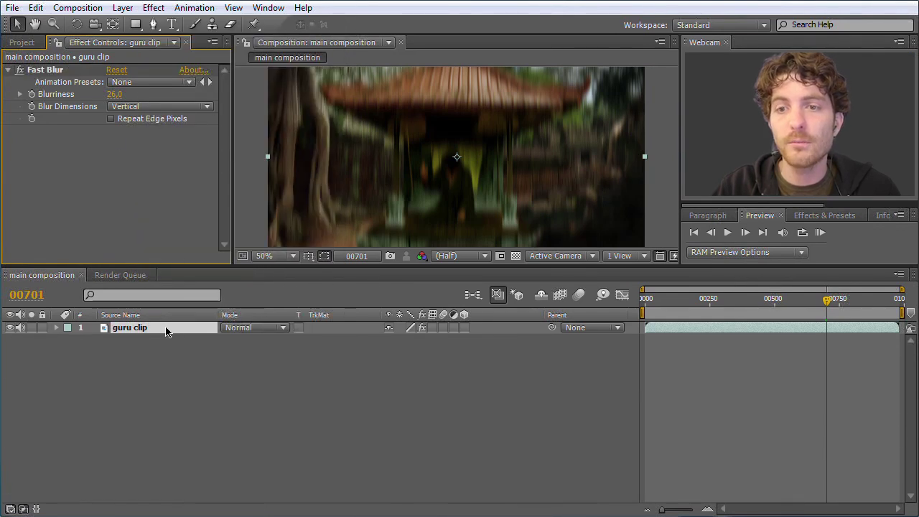
left_click(135, 329)
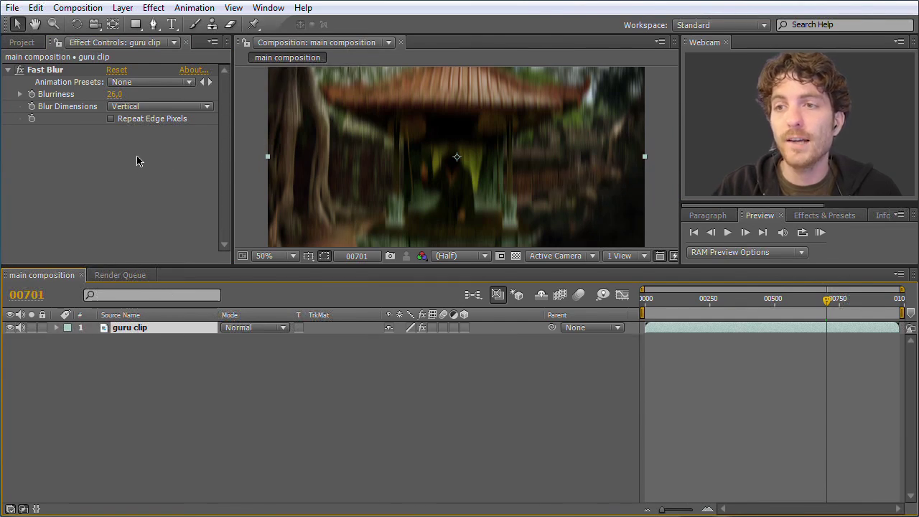
- Show Effects & Presets, enlarge it and browse its list of effect categories
left_click(816, 216)
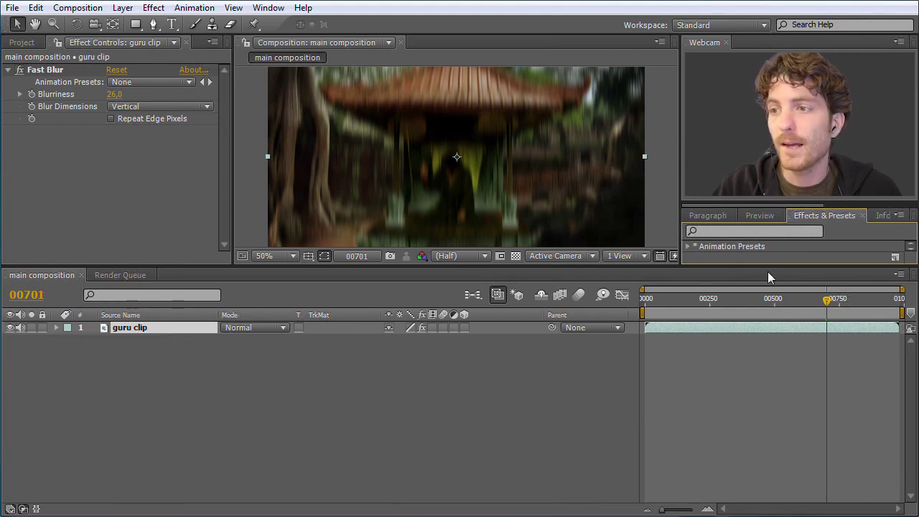
left_click_drag(769, 268, 771, 337)
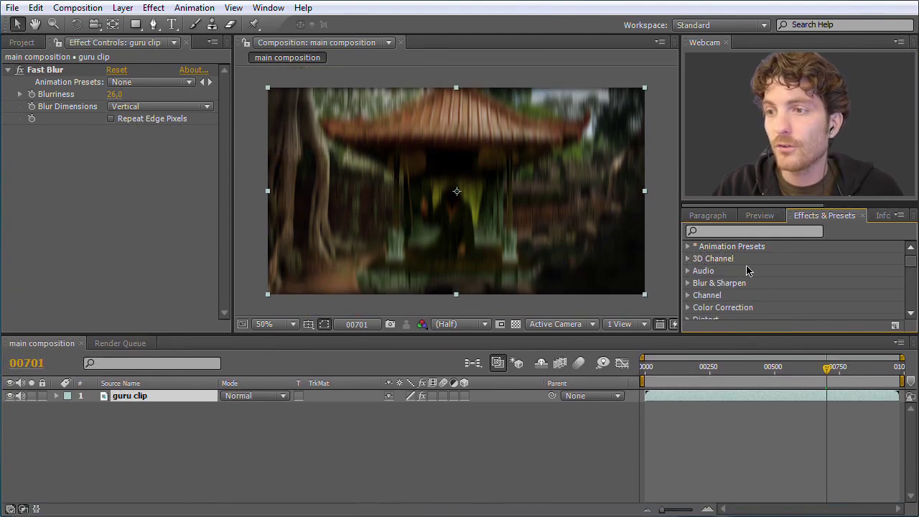
scroll(906, 273, "down", 4)
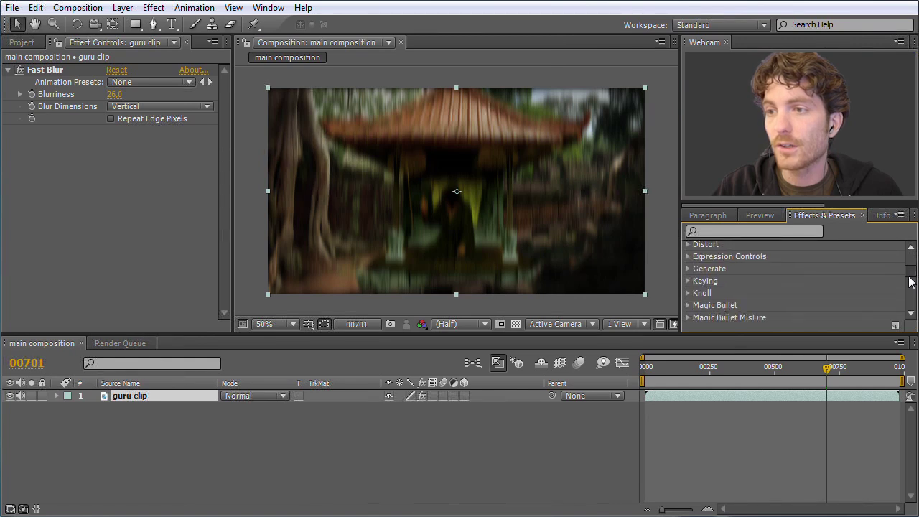
scroll(908, 273, "up", 1)
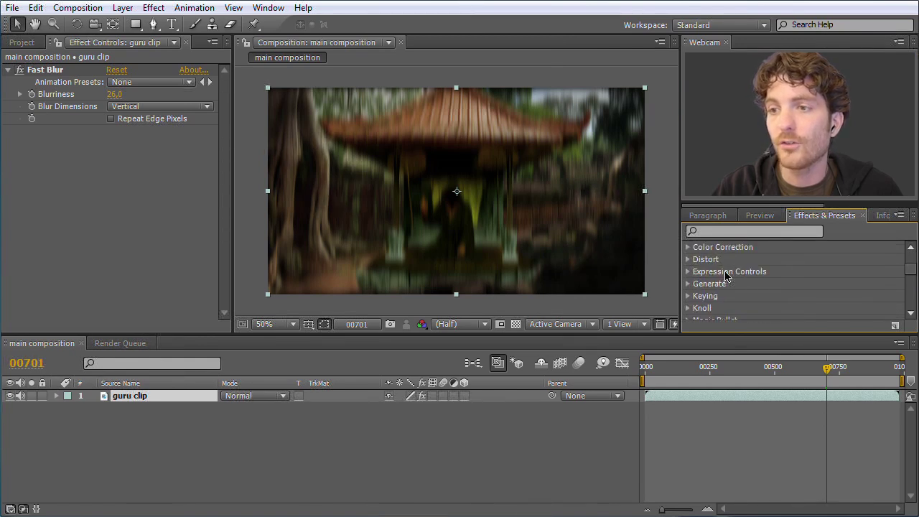
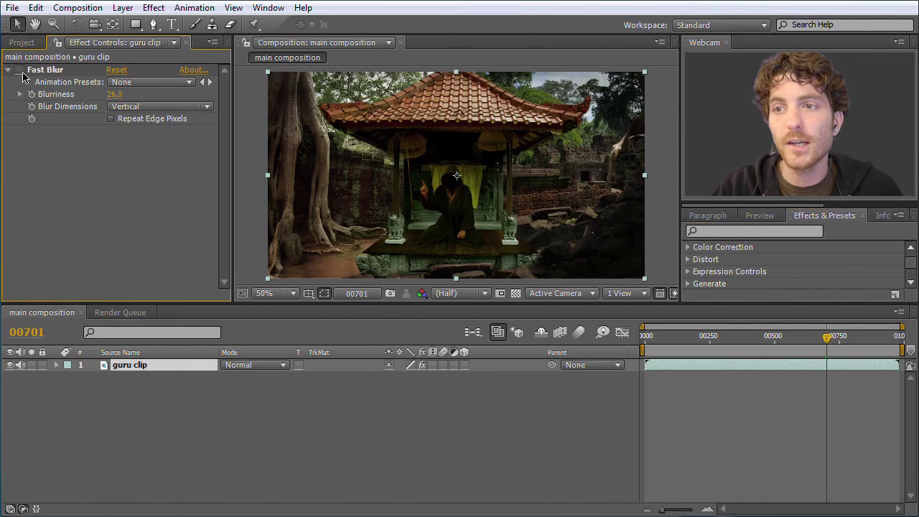
- Toggle Fast Blur to compare the image with and without it, leave it disabled, and reselect the guru clip layer
left_click(19, 70)
left_click(19, 69)
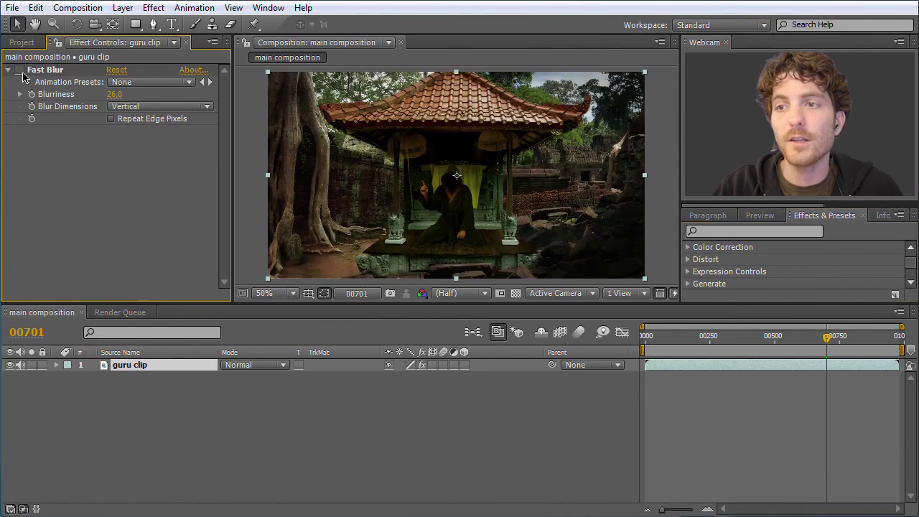
left_click(19, 70)
left_click(20, 70)
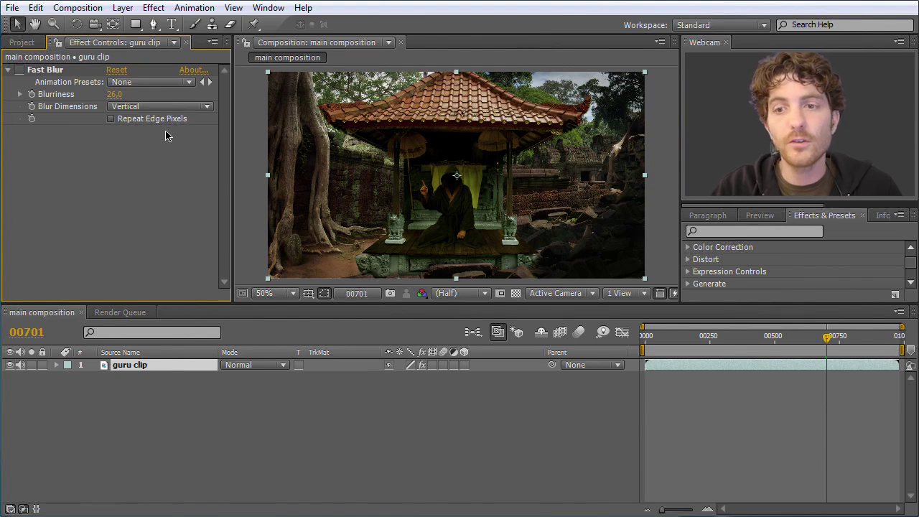
left_click(169, 384)
left_click(135, 368)
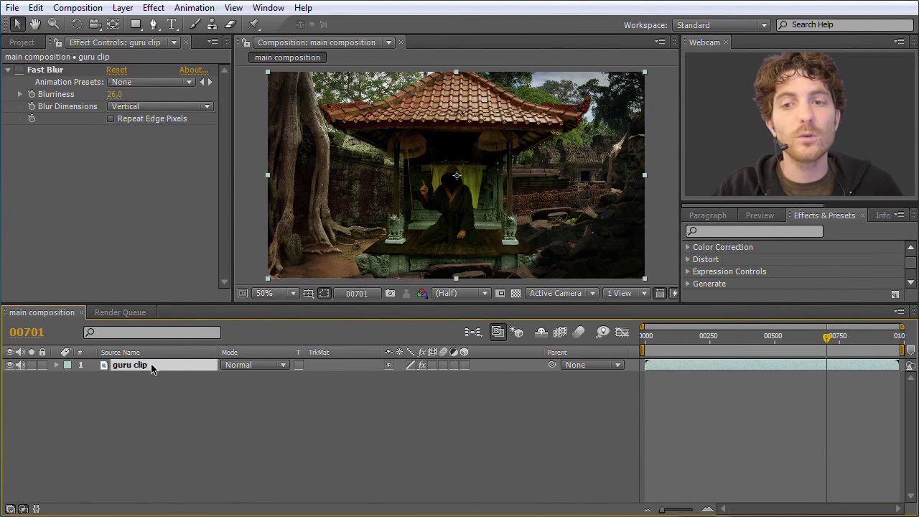
- Expand the guru clip layer, look through its Transform properties, and reveal the Fast Blur settings among its effects
left_click(57, 366)
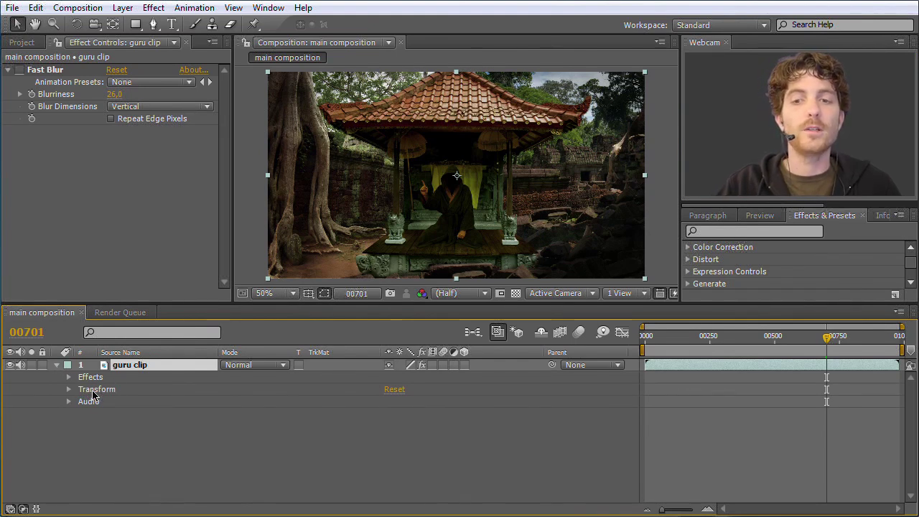
left_click(69, 390)
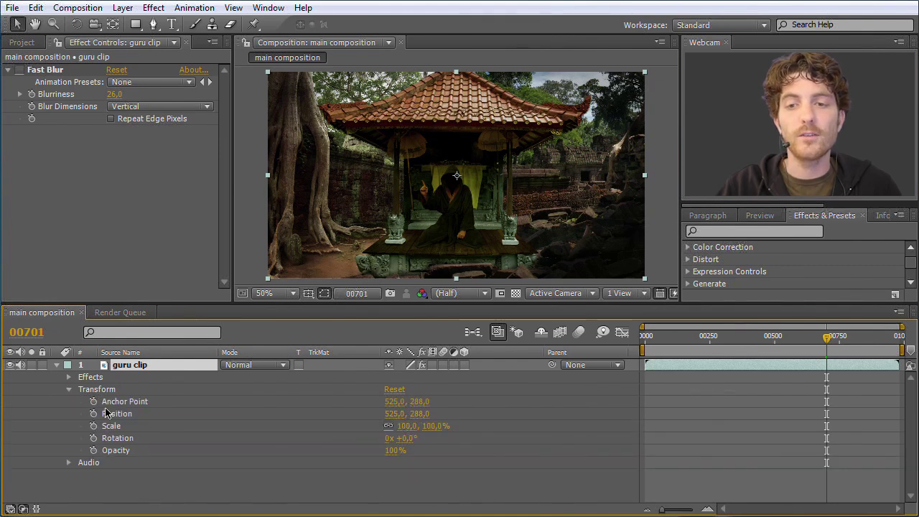
left_click(69, 390)
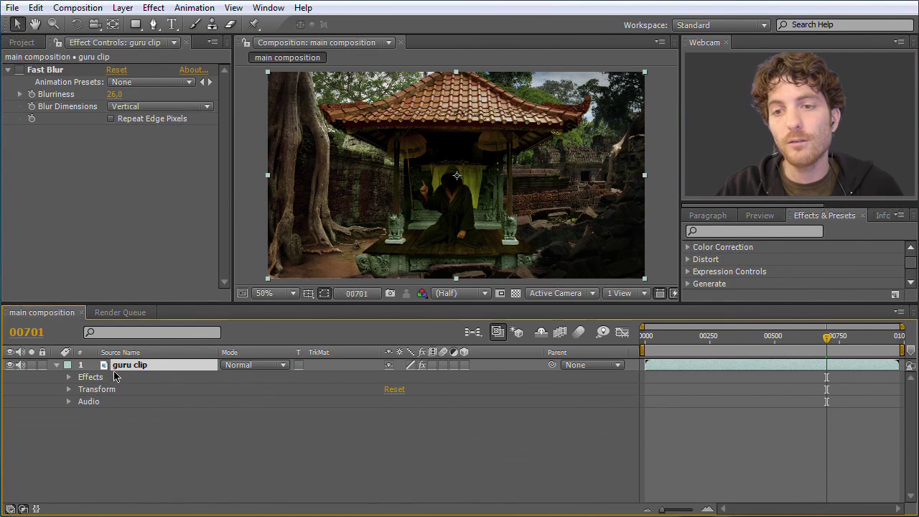
left_click(68, 379)
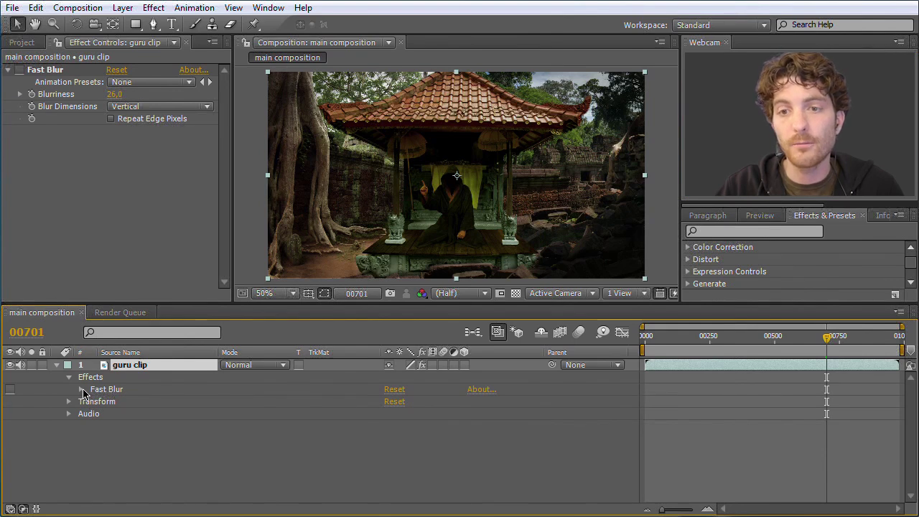
left_click(81, 391)
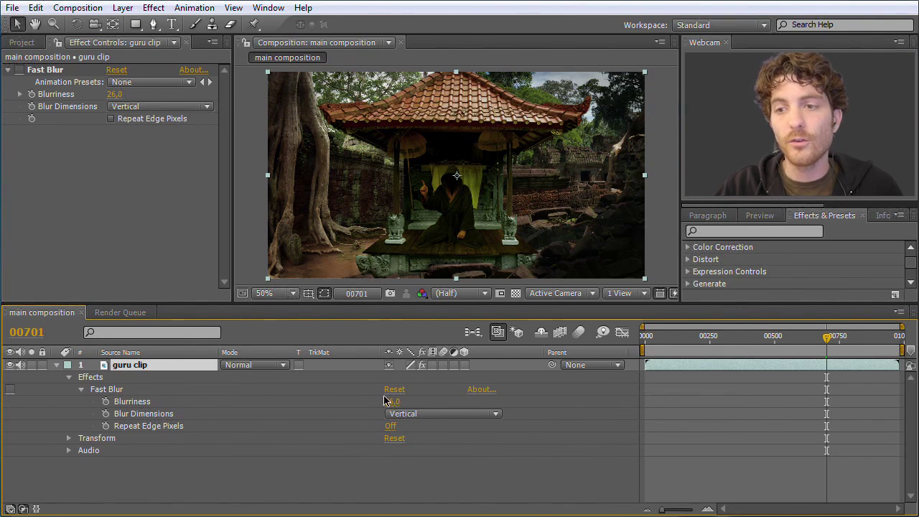
- Re-enable Fast Blur on the guru clip layer and raise its Blurriness to 38.0, ending at 73.0
left_click_drag(115, 98, 135, 99)
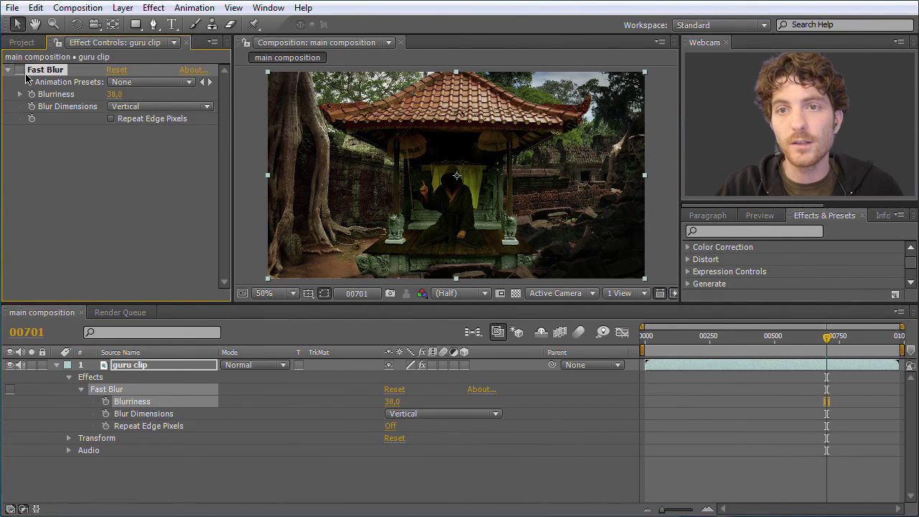
left_click(19, 70)
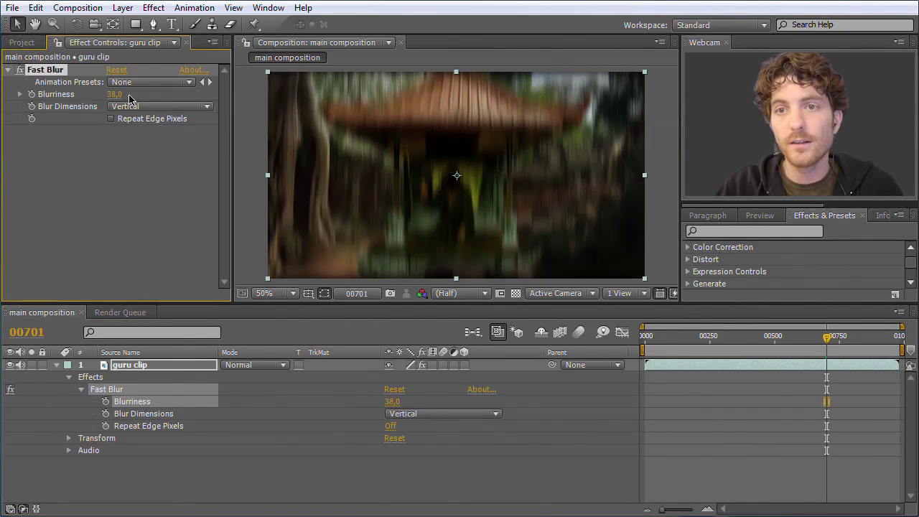
left_click_drag(110, 97, 113, 97)
left_click_drag(393, 404, 323, 371)
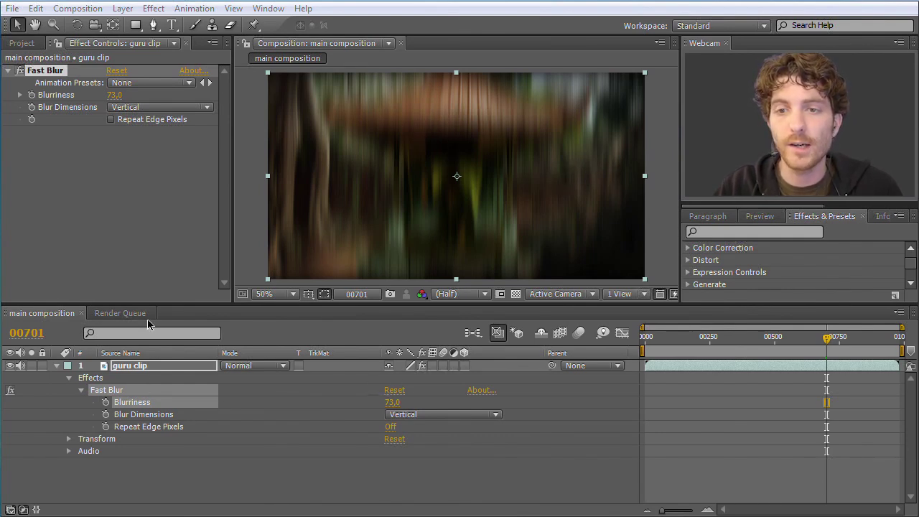
- Delete the Fast Blur effect from the guru clip layer
left_click(115, 392)
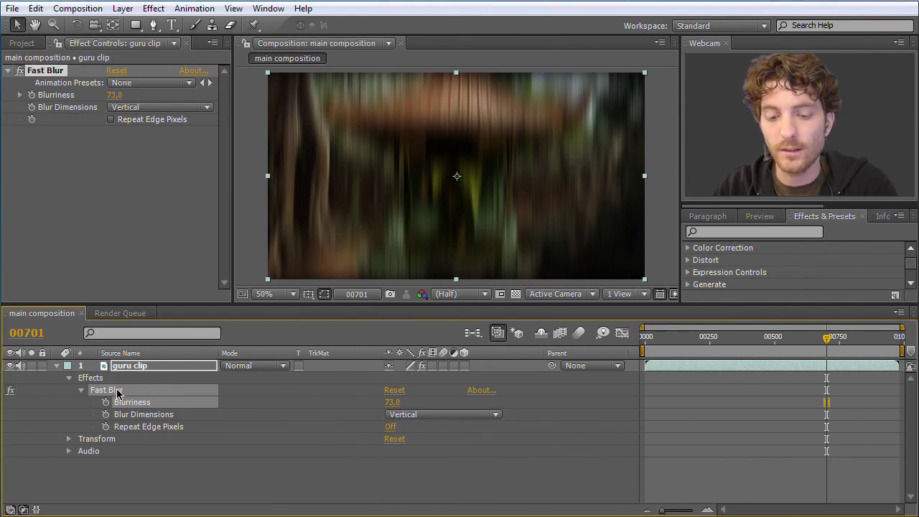
key("Delete")
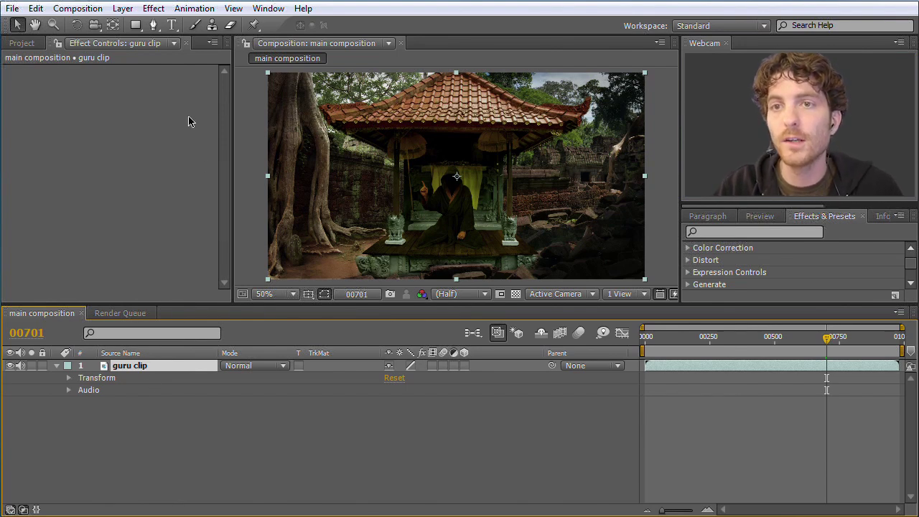
- Try the Advanced Lightning effect from the Generate category directly on the guru clip layer, go to frame 00662, and delete the effect
left_click(158, 10)
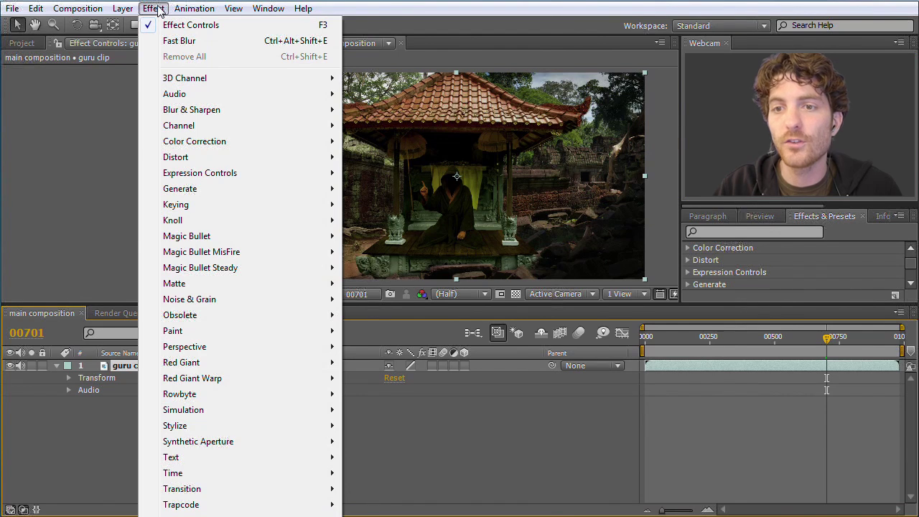
mouse_move(237, 190)
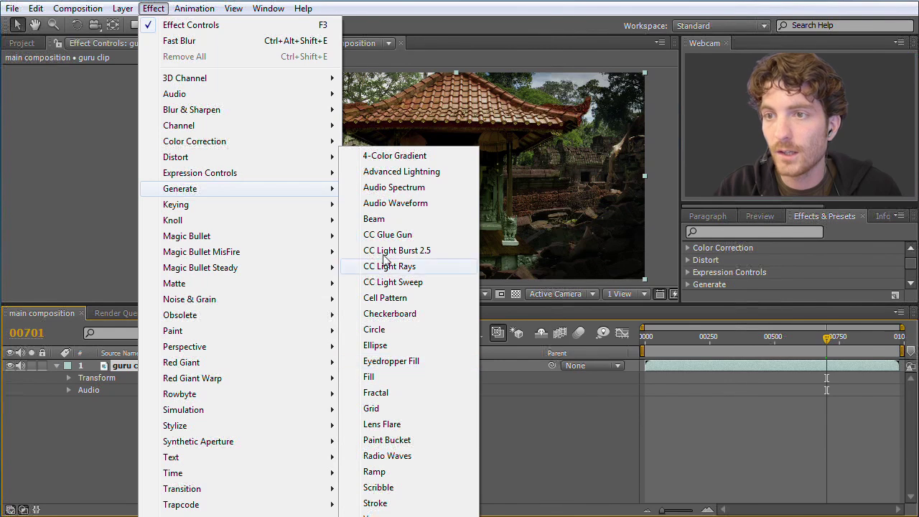
left_click(402, 172)
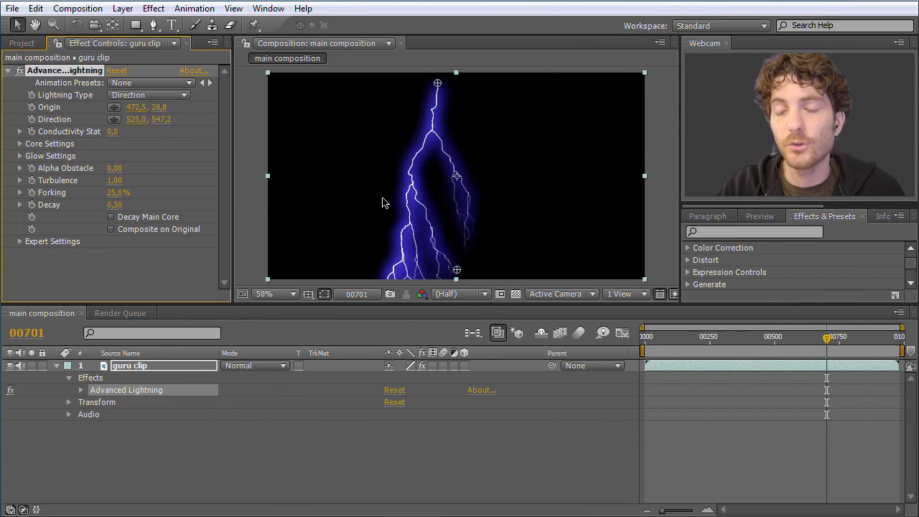
left_click(188, 439)
left_click(131, 367)
mouse_move(828, 340)
left_mouse_down()
mouse_move(685, 345)
mouse_move(817, 340)
left_mouse_up()
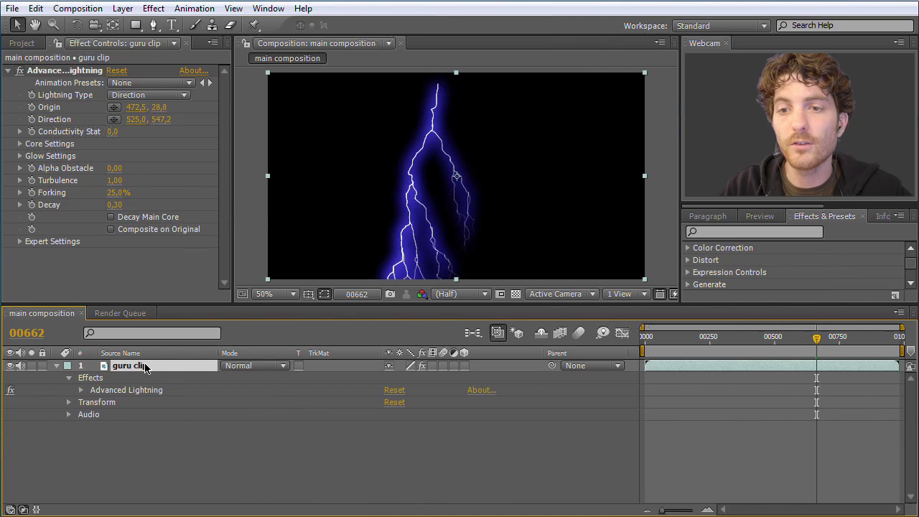
left_click(100, 393)
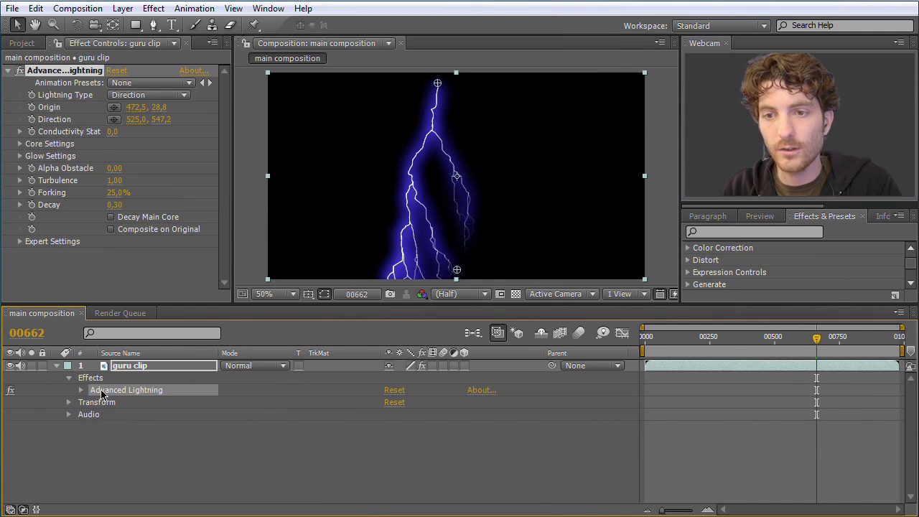
key("Delete")
- Create a light gray solid layer named Lightning at the composition's size
left_click(123, 8)
mouse_move(141, 27)
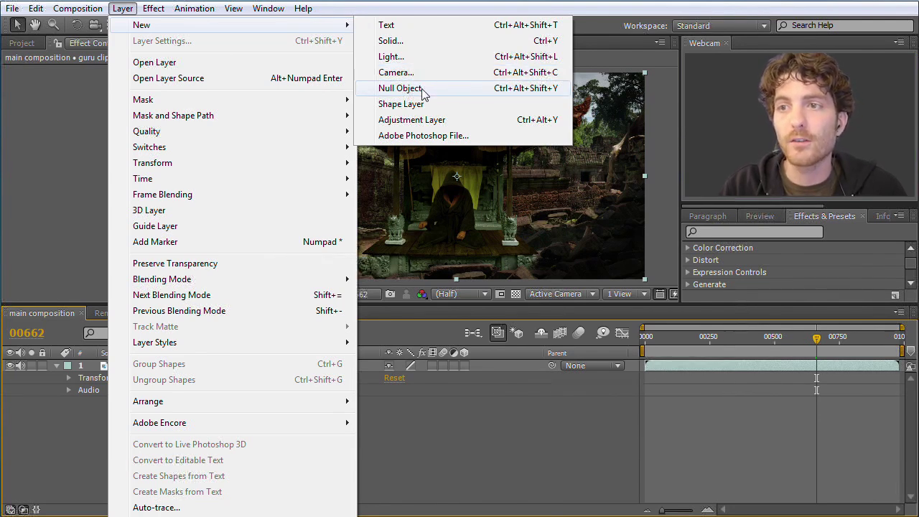
left_click(388, 41)
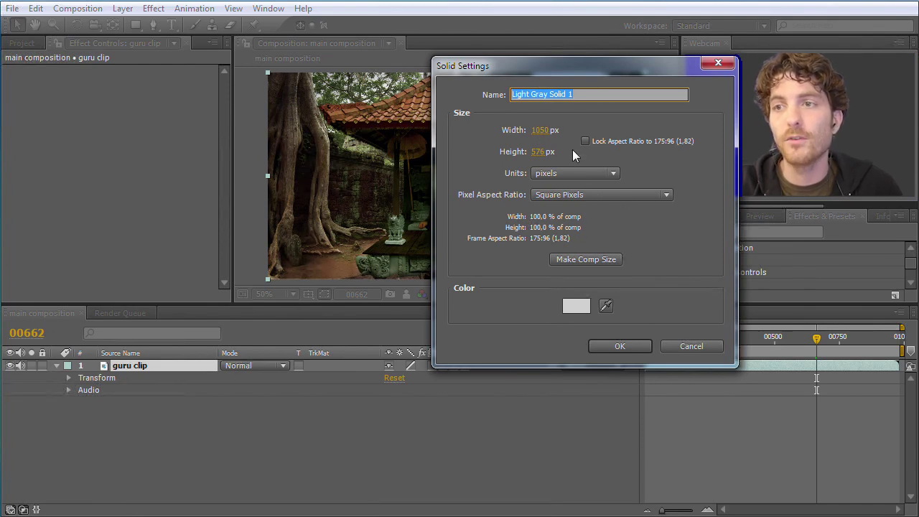
left_click(596, 258)
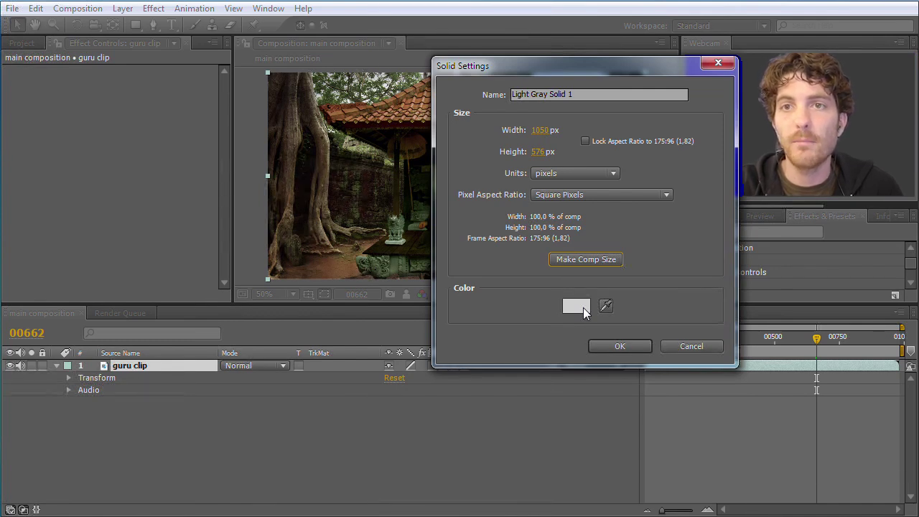
left_click_drag(590, 91, 487, 90)
key("BackSpace")
type("Lightning")
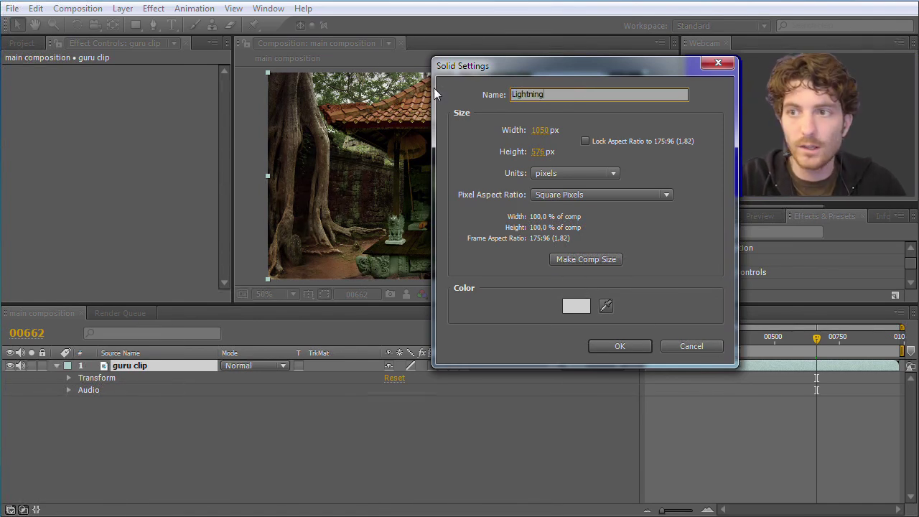
left_click(620, 347)
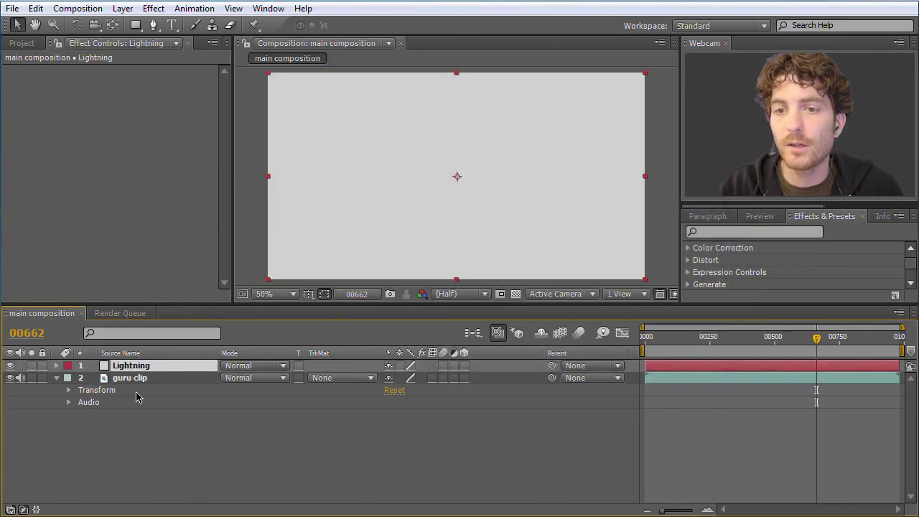
- Try moving the Lightning solid within the composition image, and undo the move
left_click_drag(368, 204, 400, 222)
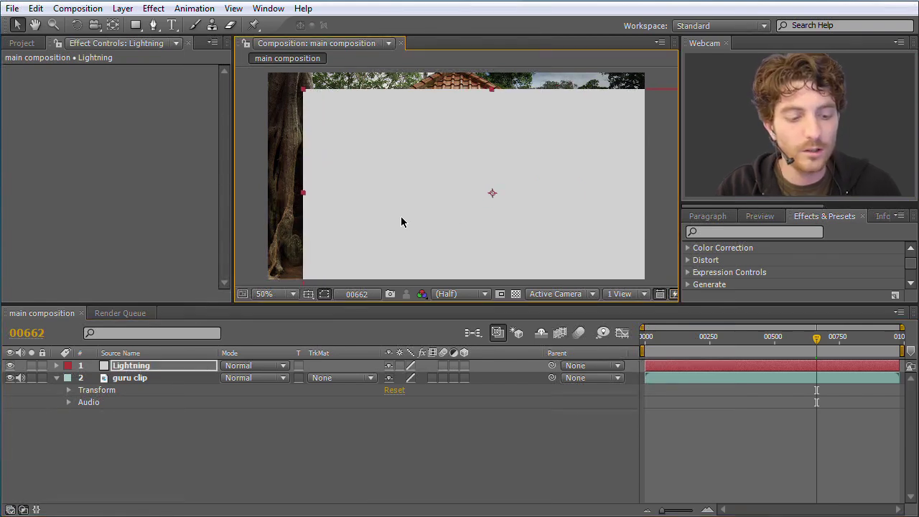
key("ctrl+z")
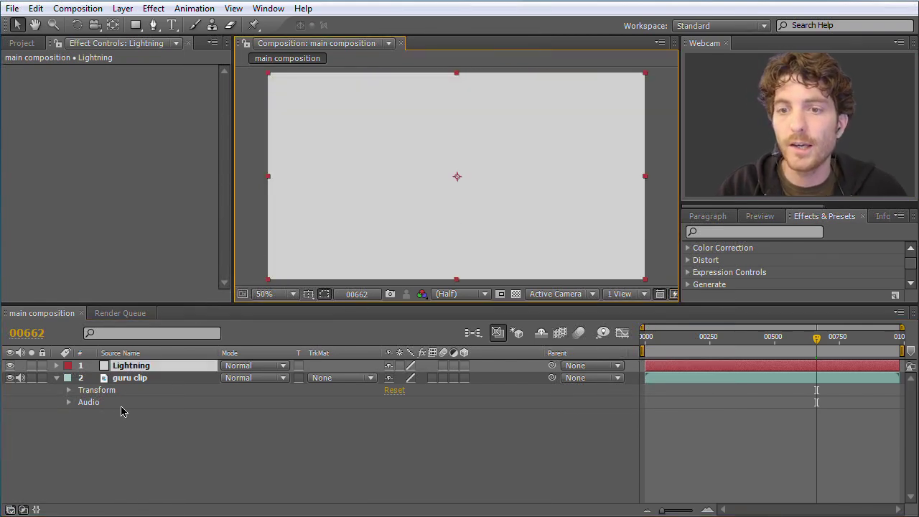
- Apply the Advanced Lightning effect from the Generate category to the Lightning solid layer
left_click(141, 380)
left_click(140, 368)
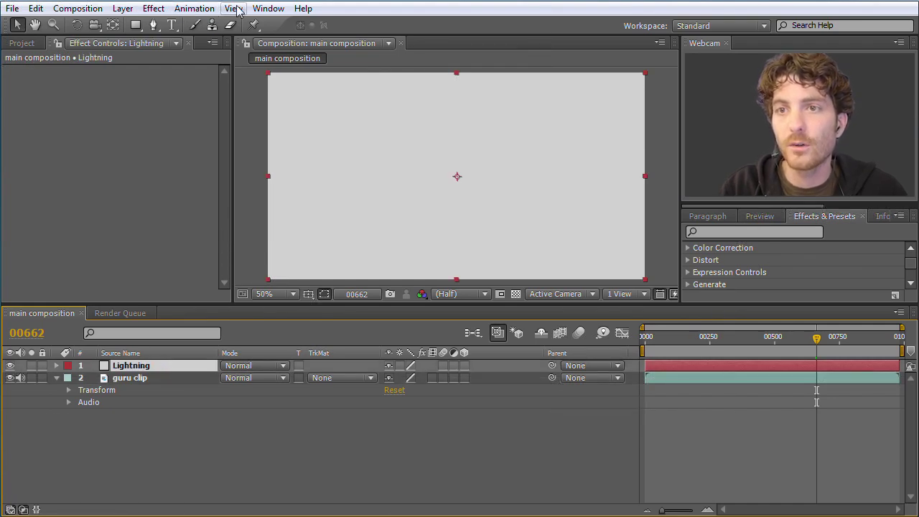
left_click(154, 12)
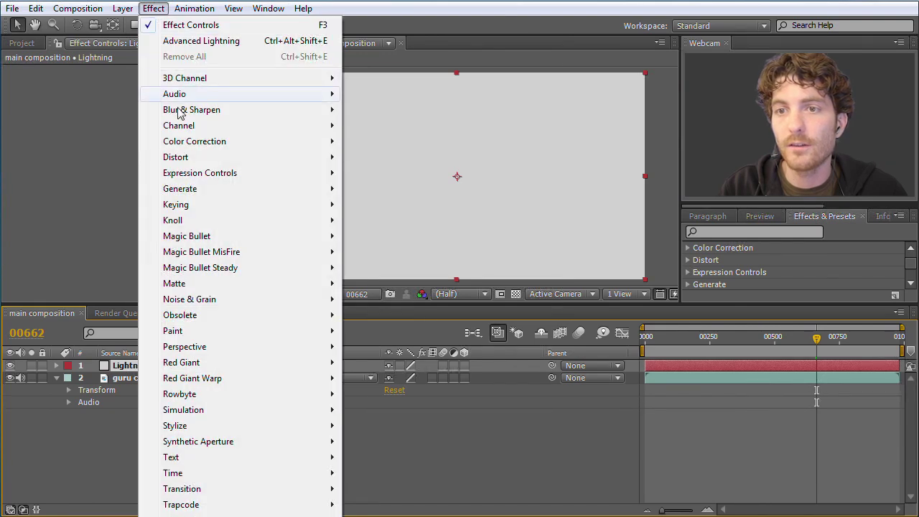
mouse_move(208, 192)
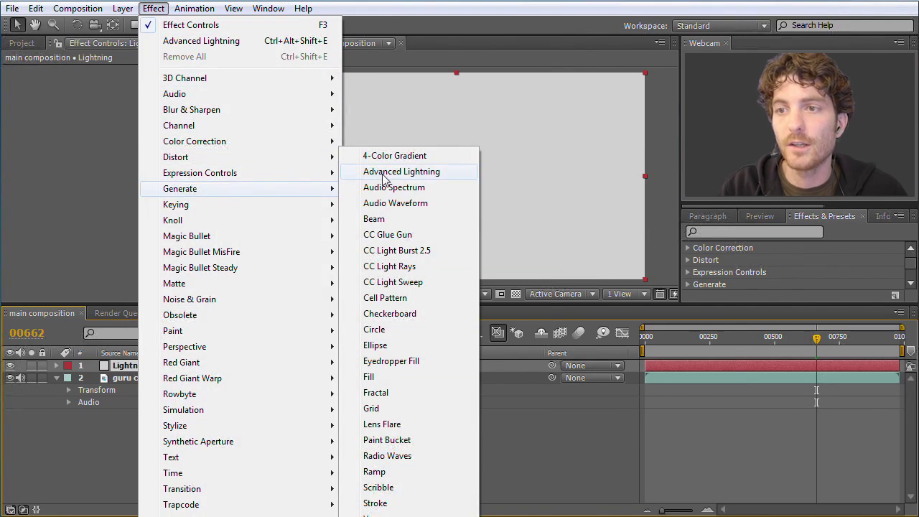
left_click(385, 173)
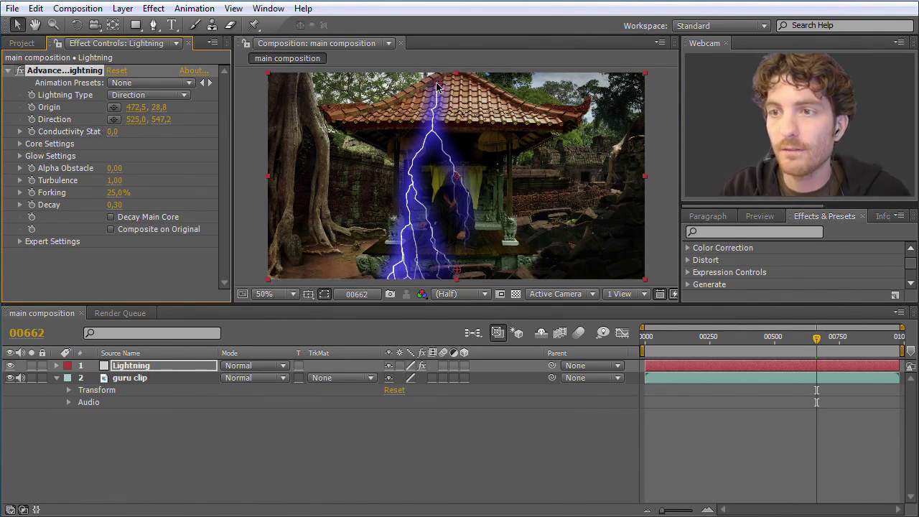
left_click(501, 294)
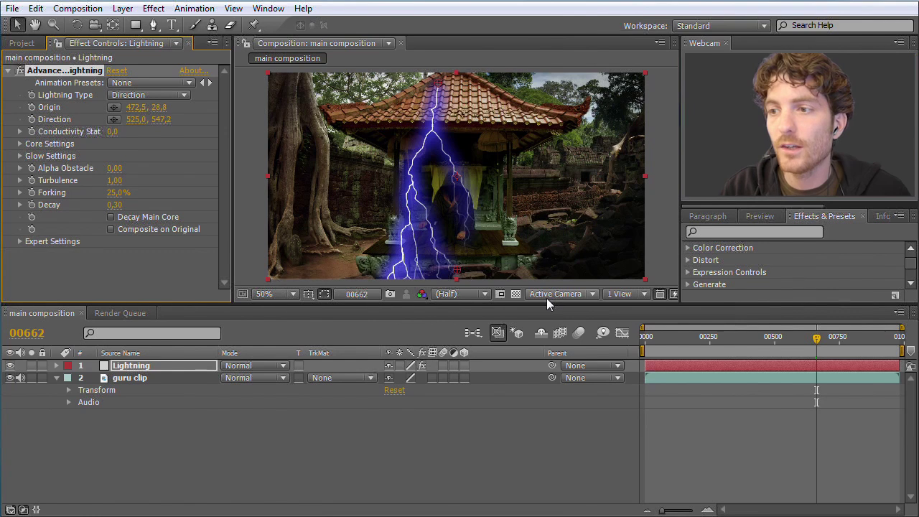
- Scrub back through the clip, roughly trim the start of the Lightning layer, and go to frame 00416
left_click_drag(817, 337, 789, 343)
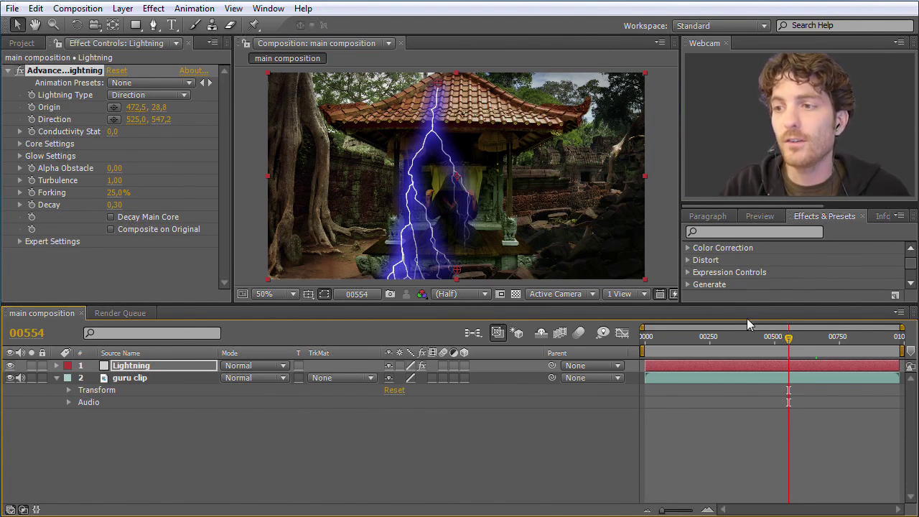
left_click_drag(788, 337, 710, 345)
left_click_drag(646, 367, 753, 347)
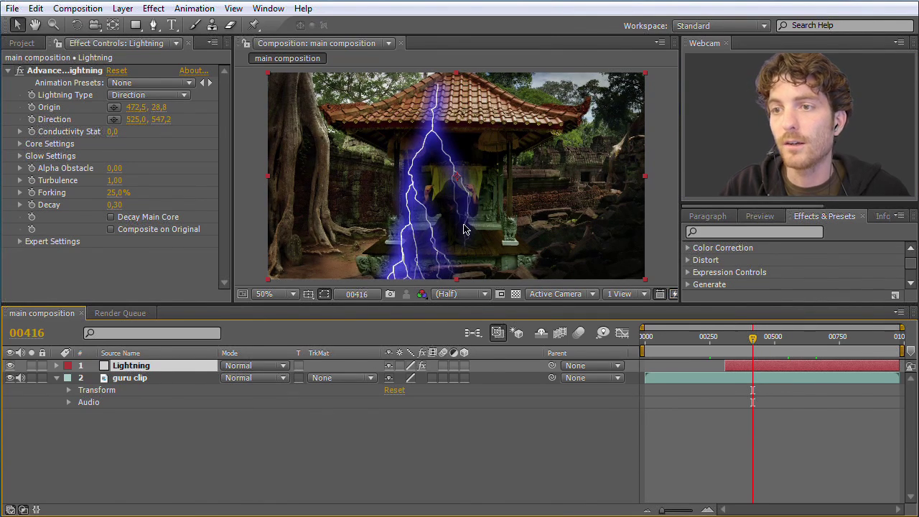
- With the composition image zoomed to 200%, trim the Lightning layer to start at frame 00430 and end at frame 00516
key("slash")
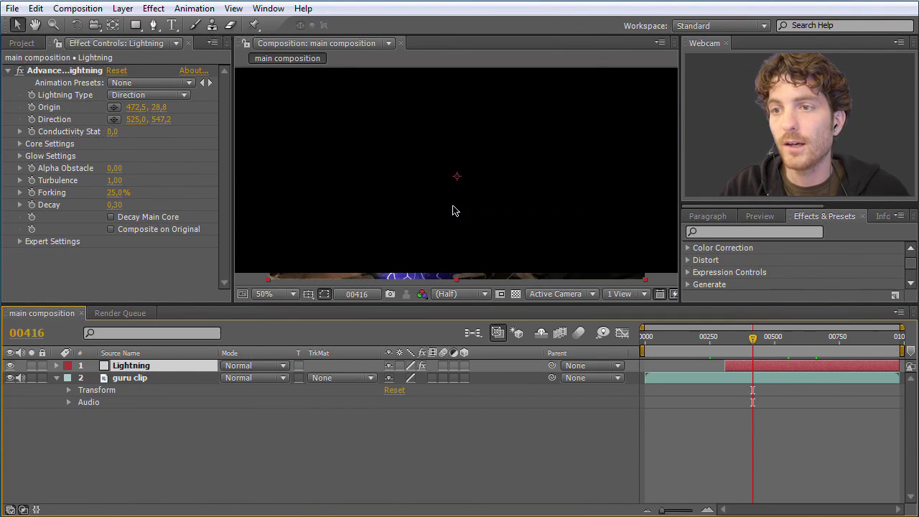
key("period")
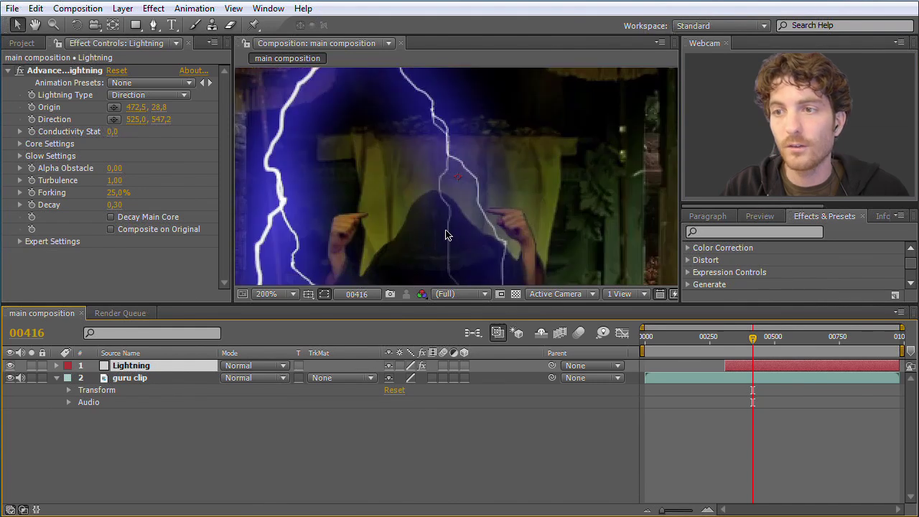
left_click_drag(752, 344, 756, 341)
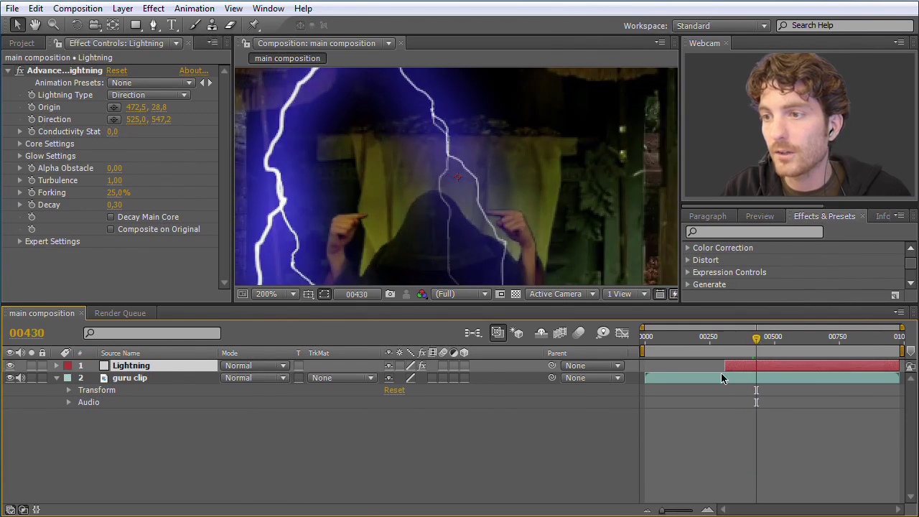
left_click_drag(725, 367, 783, 346)
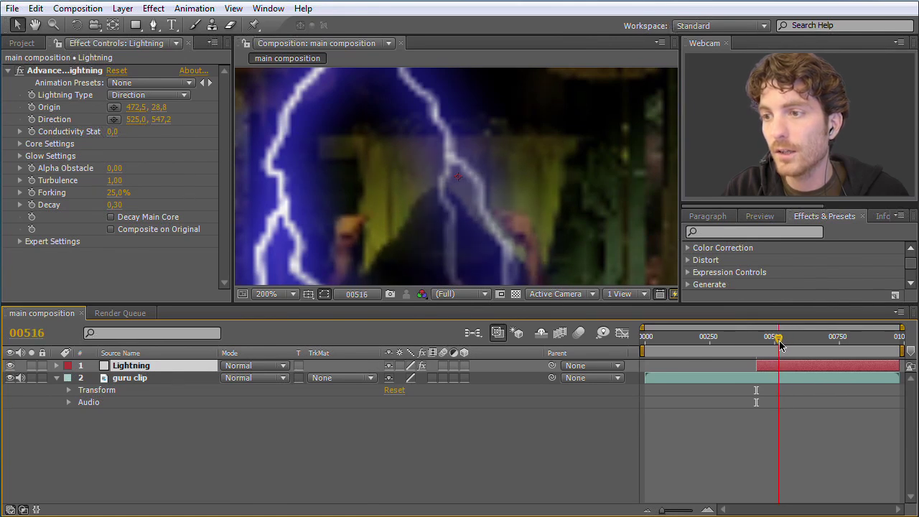
left_click_drag(903, 367, 812, 368)
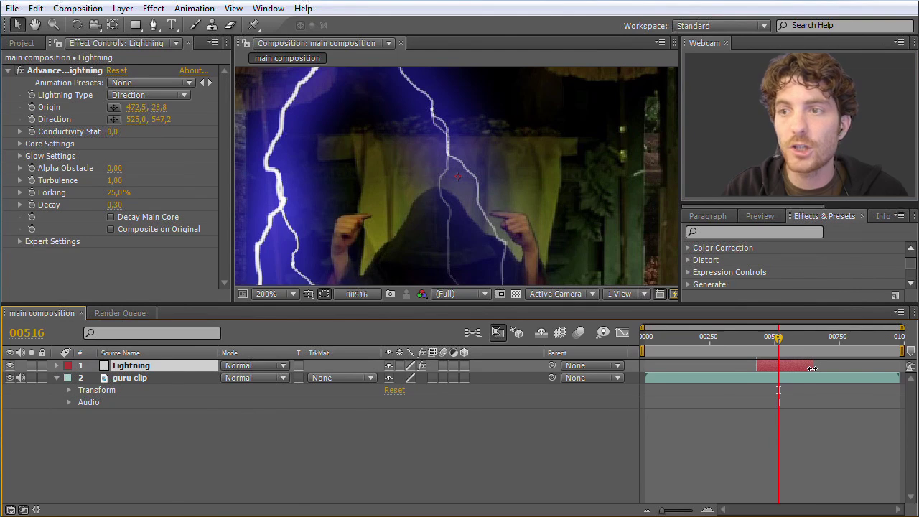
mouse_move(811, 367)
left_mouse_down()
mouse_move(780, 368)
mouse_move(808, 368)
mouse_move(793, 368)
left_mouse_up()
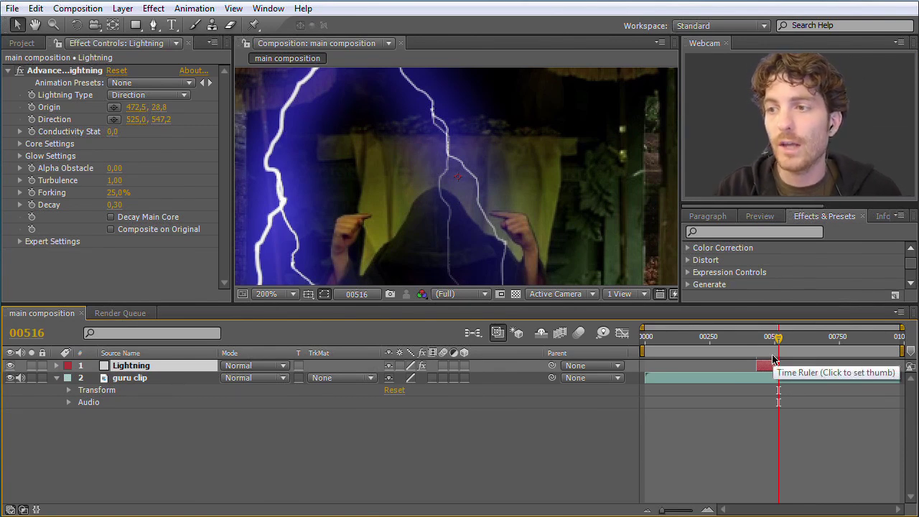
- At frame 00491, change the lightning's glow color to red (FF3232)
left_click_drag(779, 338, 751, 340)
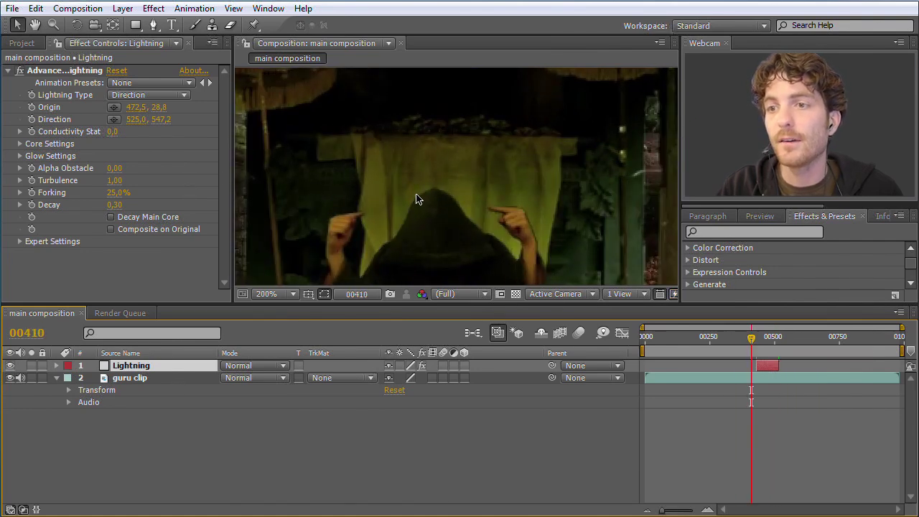
key("comma")
key("comma")
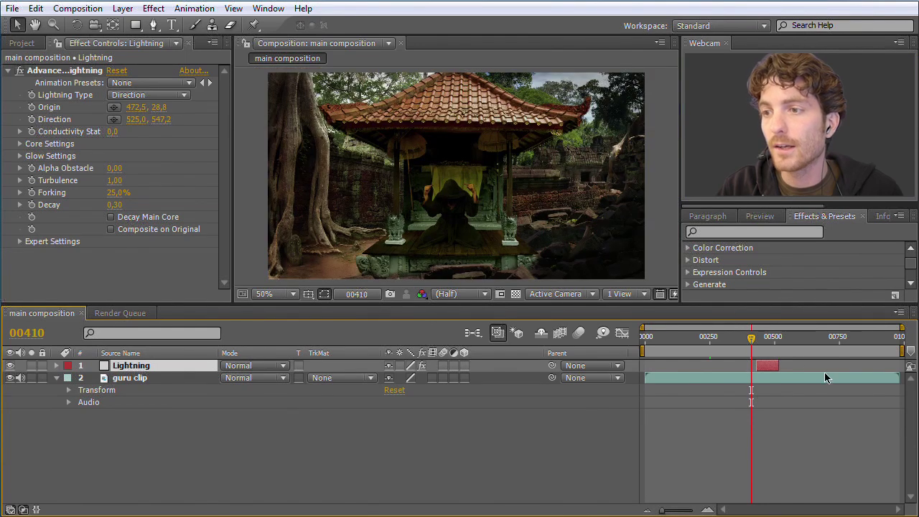
left_click_drag(752, 343, 772, 341)
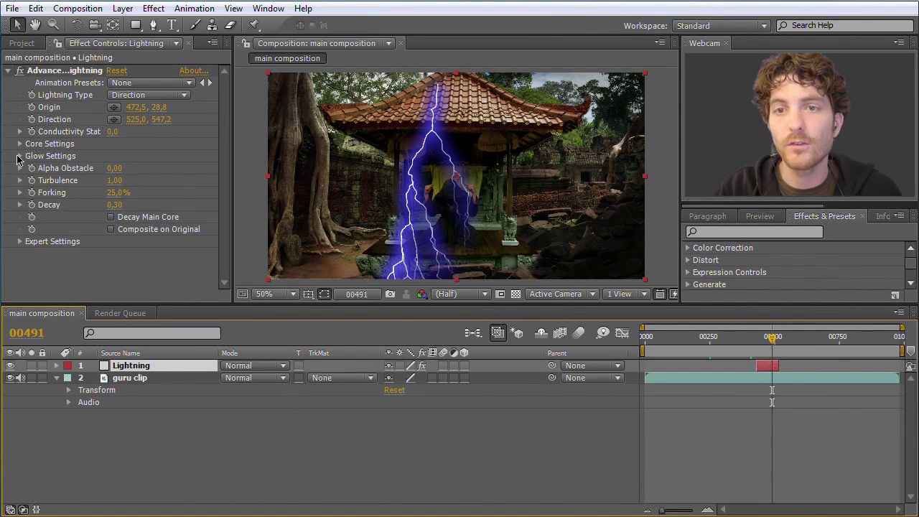
left_click(20, 156)
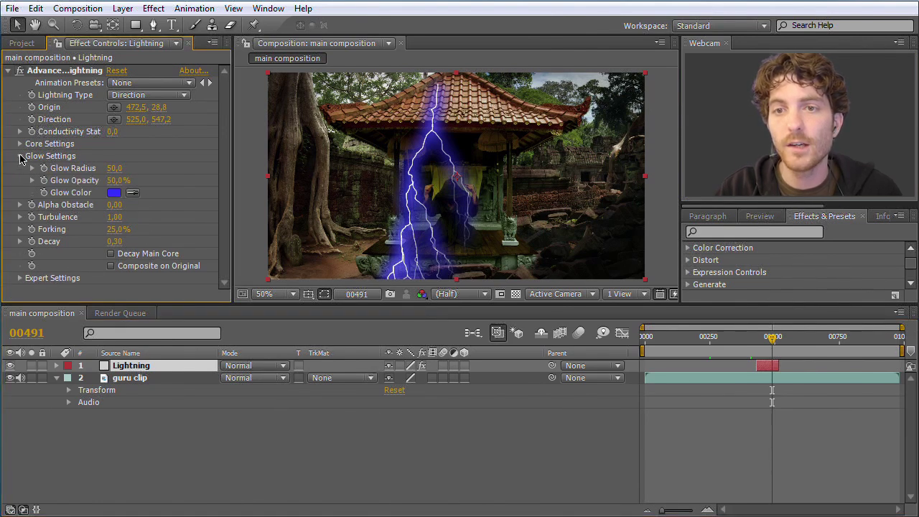
left_click(117, 195)
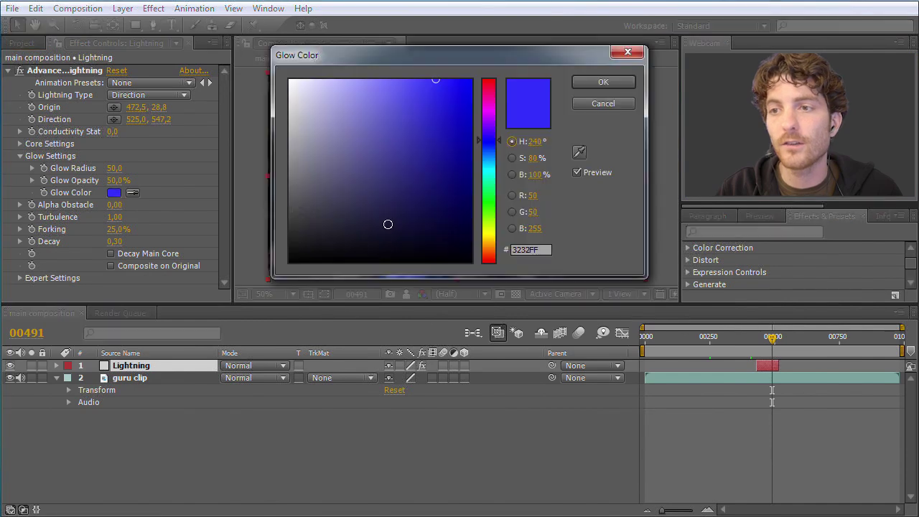
left_click_drag(494, 226, 490, 79)
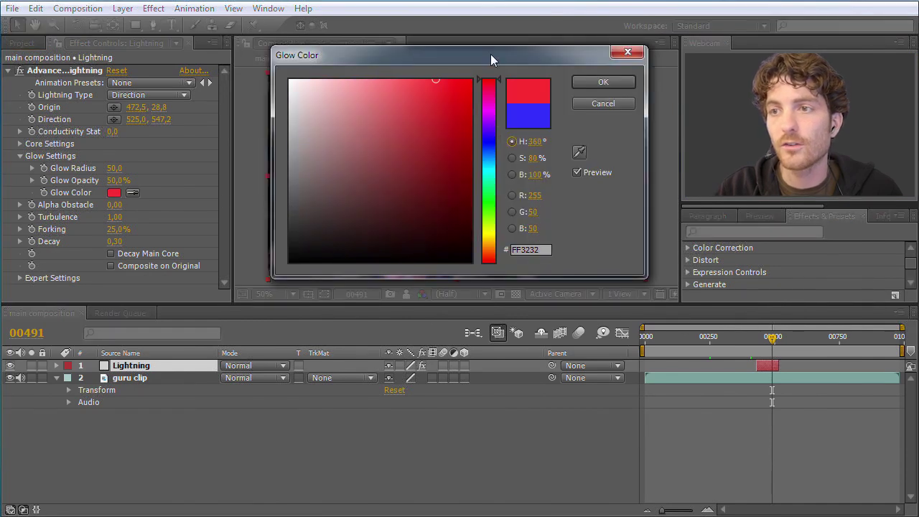
left_click(607, 85)
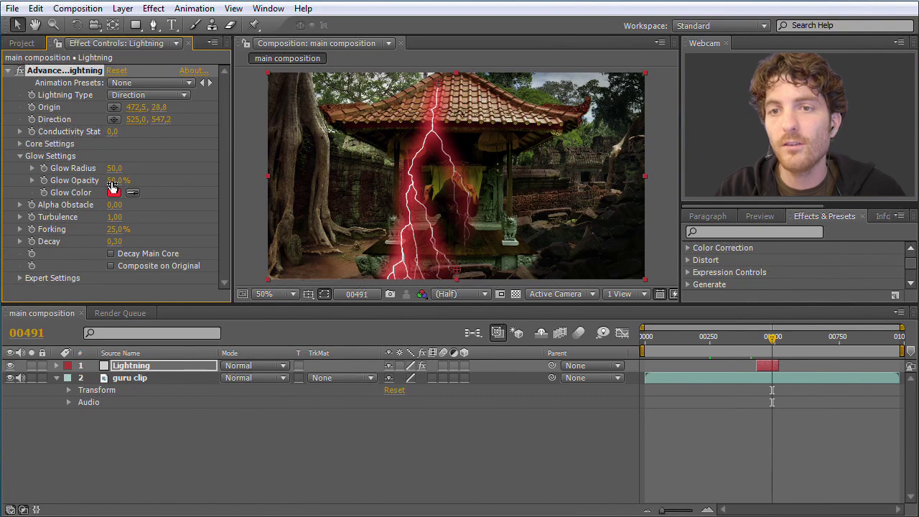
- Try glow opacities from 31% to 100% and glow radii up to 221.3 on the lightning
left_click_drag(113, 183, 141, 190)
left_click_drag(143, 191, 137, 190)
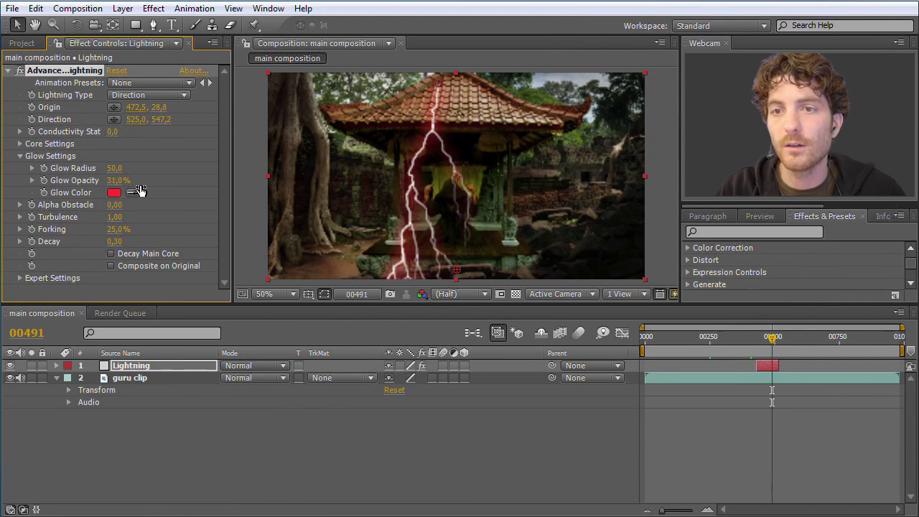
left_click_drag(138, 191, 140, 190)
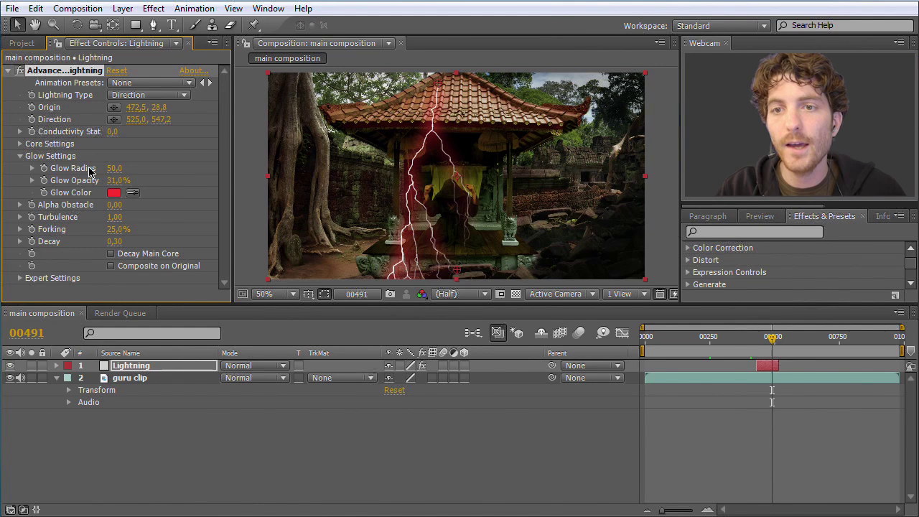
mouse_move(130, 176)
left_mouse_down()
mouse_move(277, 182)
mouse_move(8, 183)
mouse_move(261, 180)
mouse_move(144, 196)
mouse_move(123, 185)
mouse_move(148, 185)
mouse_move(115, 186)
mouse_move(148, 185)
mouse_move(133, 173)
mouse_move(154, 175)
mouse_move(59, 178)
mouse_move(156, 179)
mouse_move(109, 178)
mouse_move(118, 175)
left_mouse_up()
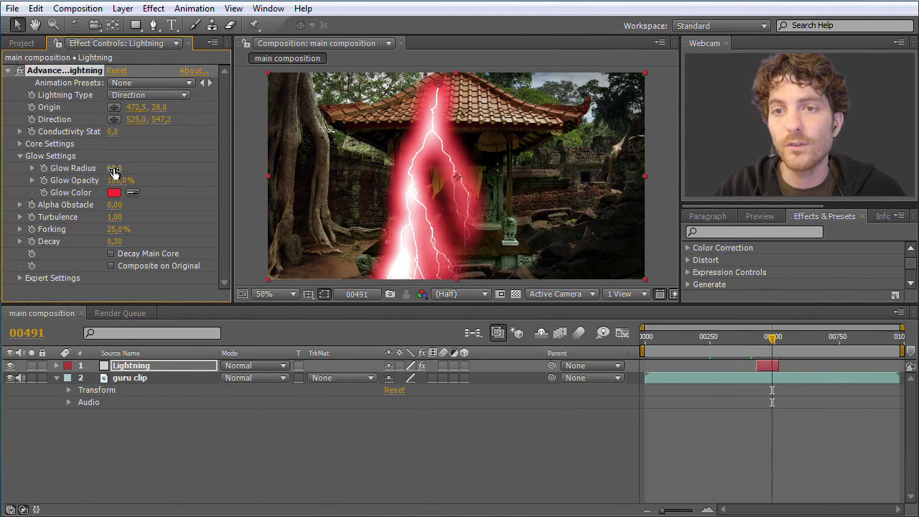
left_click_drag(115, 172, 227, 176)
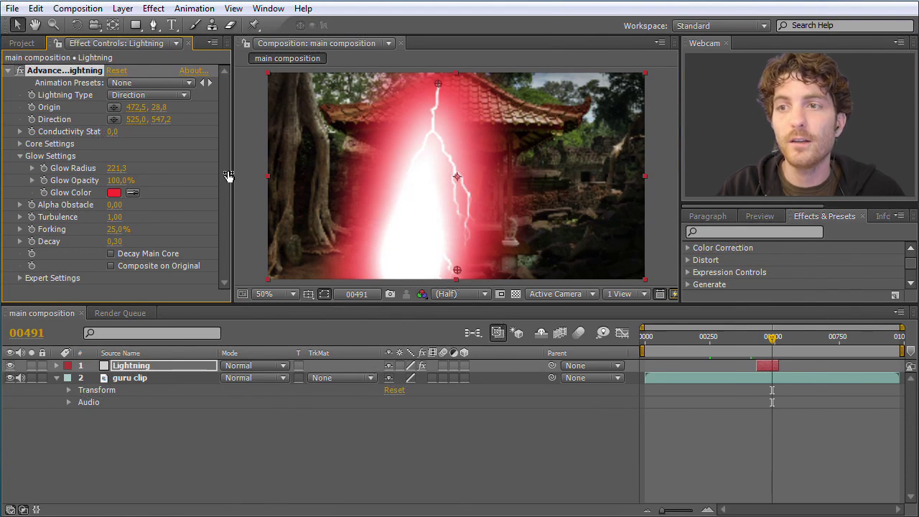
left_click_drag(228, 176, 114, 174)
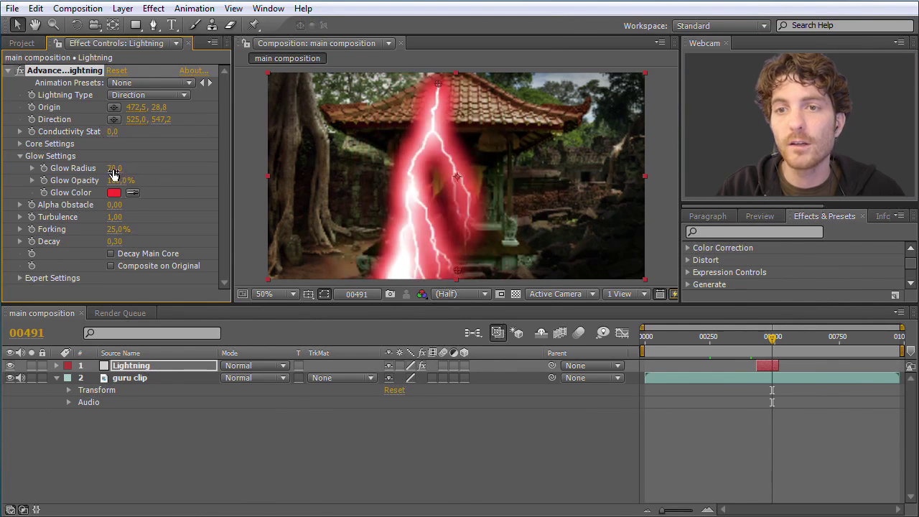
mouse_move(113, 173)
left_mouse_down()
mouse_move(232, 172)
mouse_move(86, 176)
mouse_move(119, 183)
left_mouse_up()
- Set the lightning's glow opacity to 30% and its glow radius to 30, and inspect the bolt up close
left_click(124, 183)
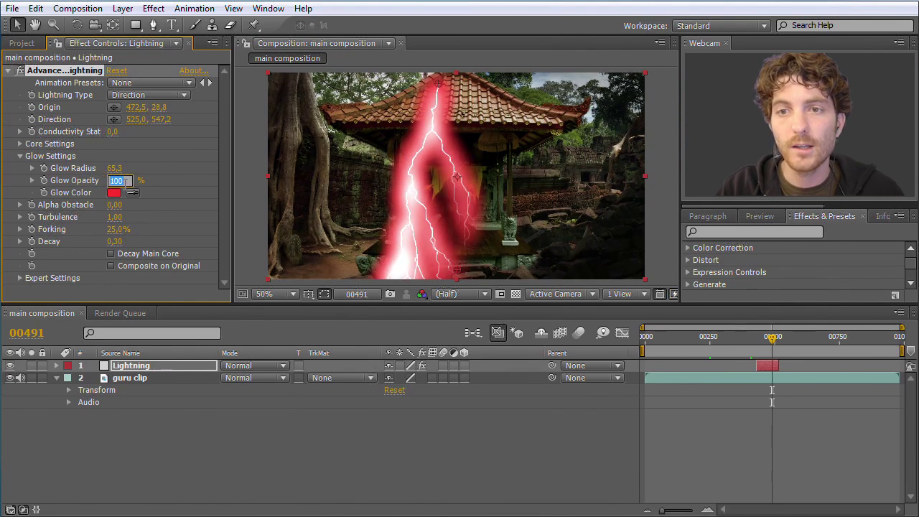
type("30")
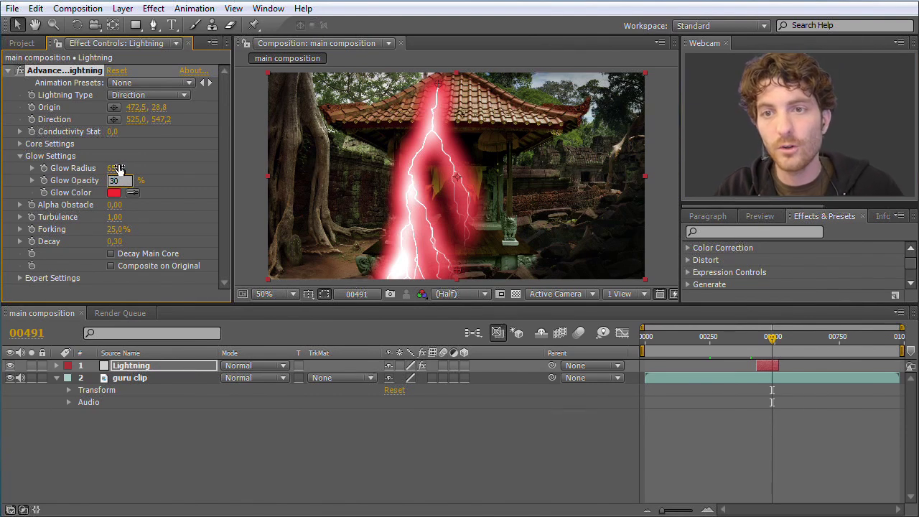
left_click(119, 168)
type("30")
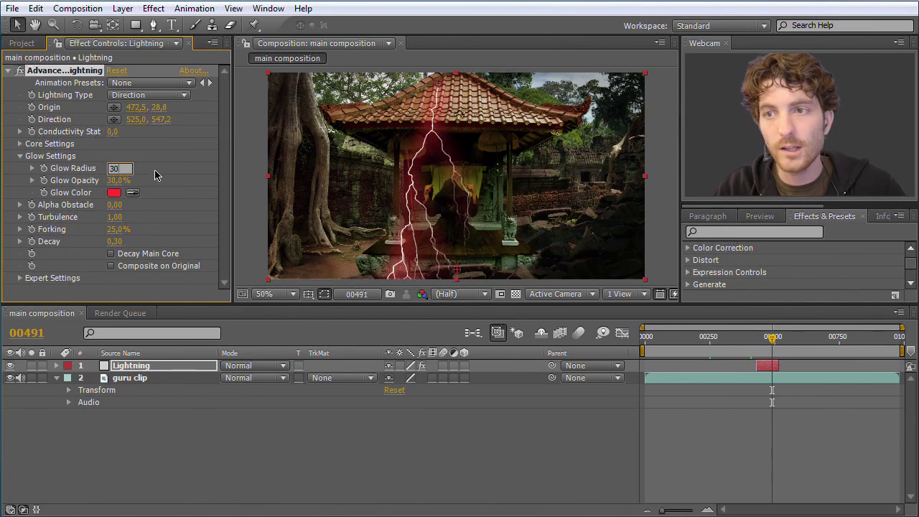
key("Return")
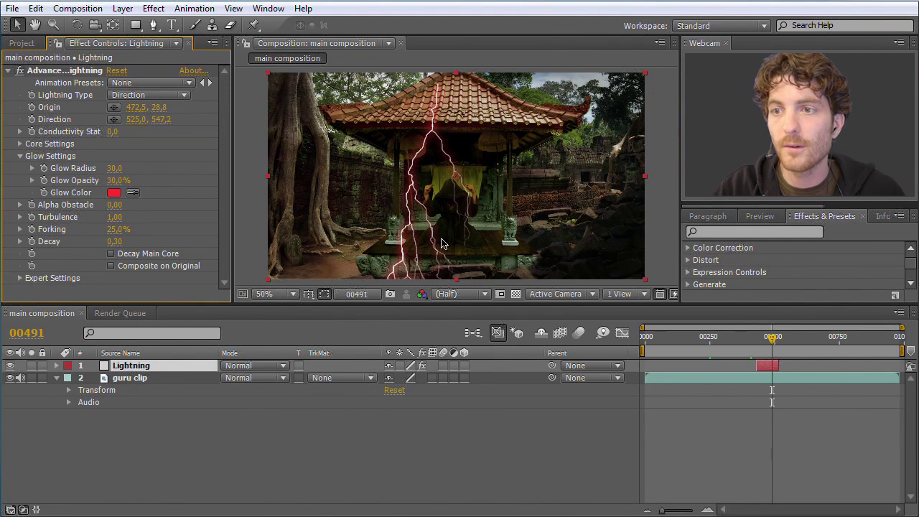
scroll(436, 228, "up", 2)
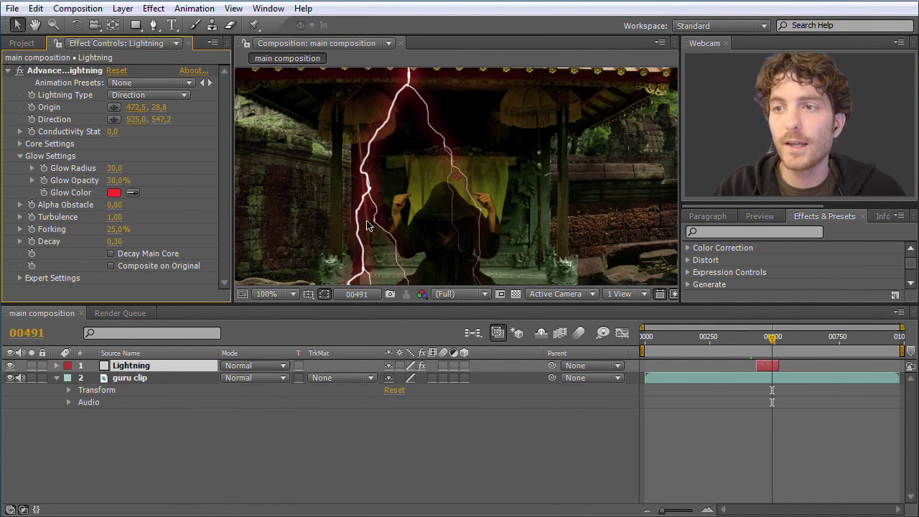
scroll(370, 226, "down", 2)
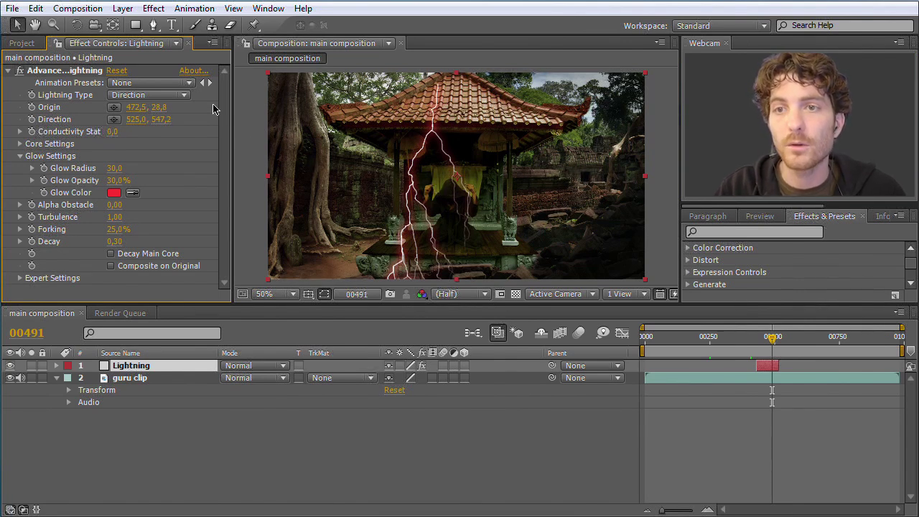
- Change the lightning type to Strike and move its origin to about 464.5, 315.8, beside the hooded figure's left-hand fingertip in the image
left_click(186, 99)
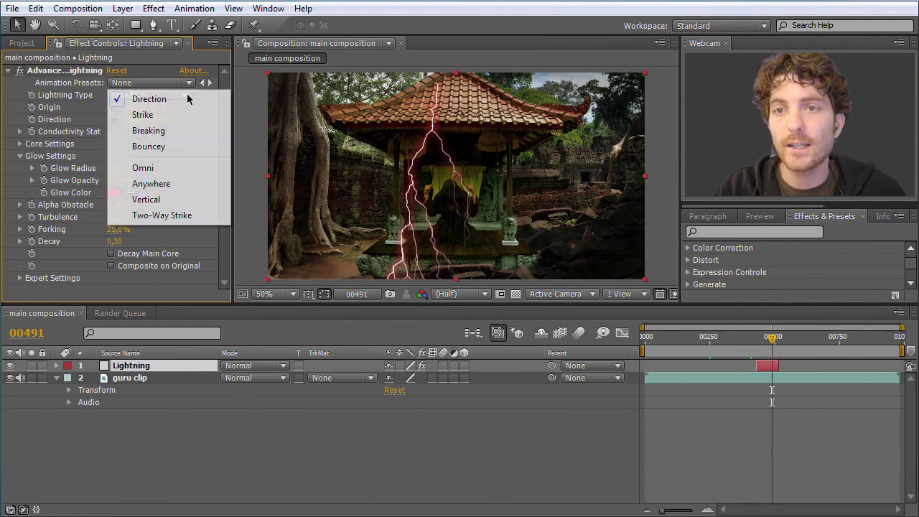
left_click(154, 116)
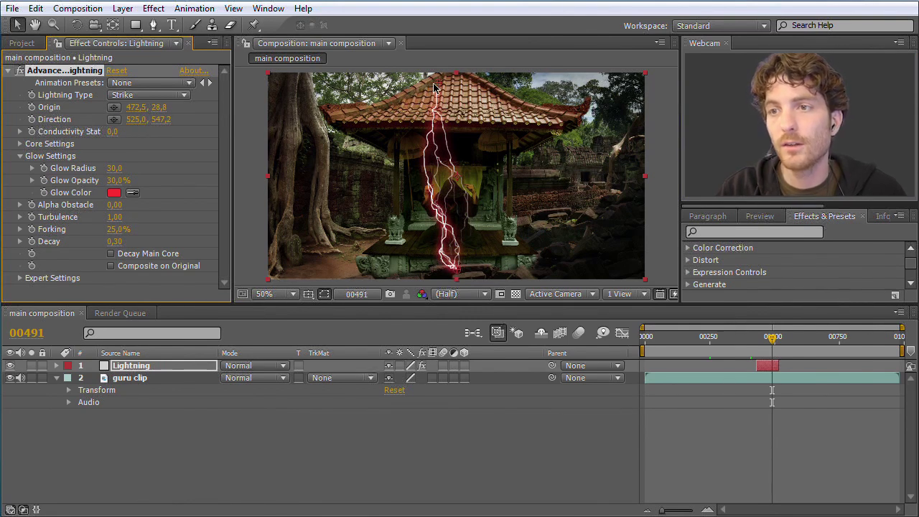
left_click_drag(441, 87, 386, 144)
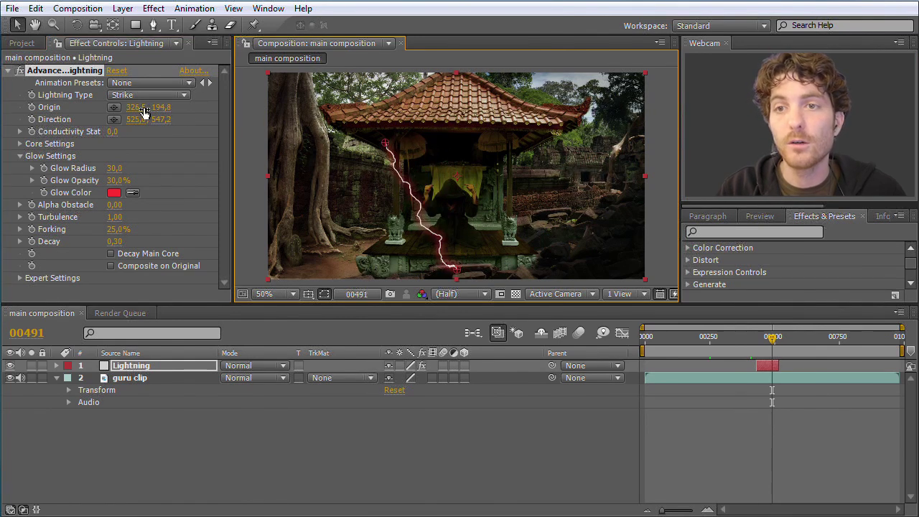
left_click_drag(385, 147, 389, 154)
left_click_drag(160, 109, 226, 113)
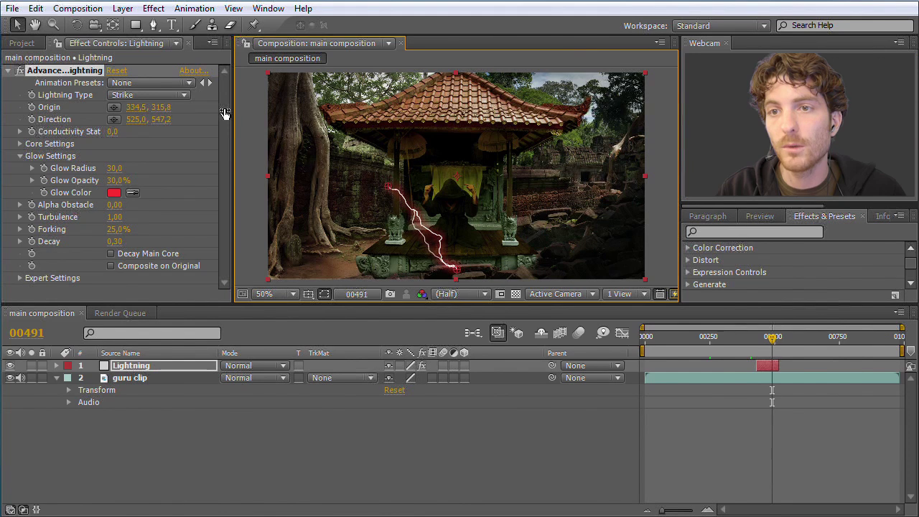
left_click_drag(137, 109, 229, 114)
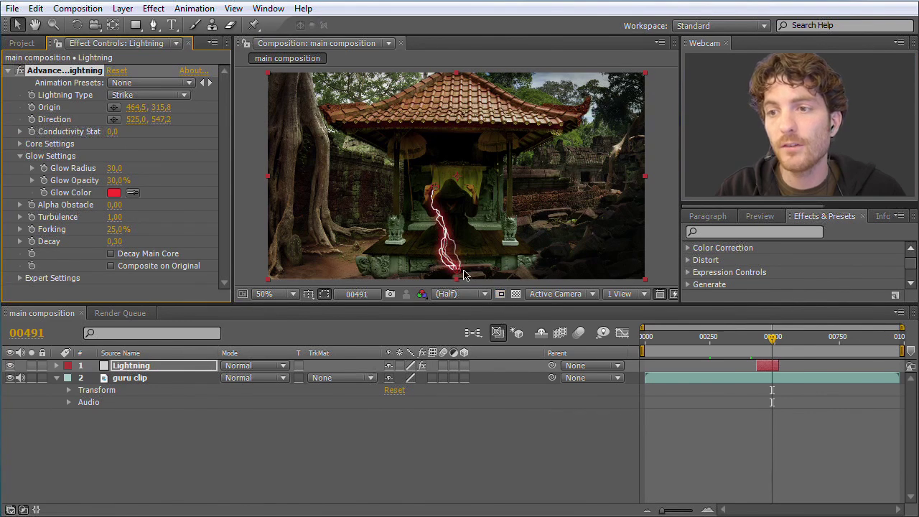
- Stretch the bolt between the figure's fingertips, with its direction point at 542.5, 310.7 and its origin at 461.5, 311.8
left_click_drag(458, 274, 464, 188)
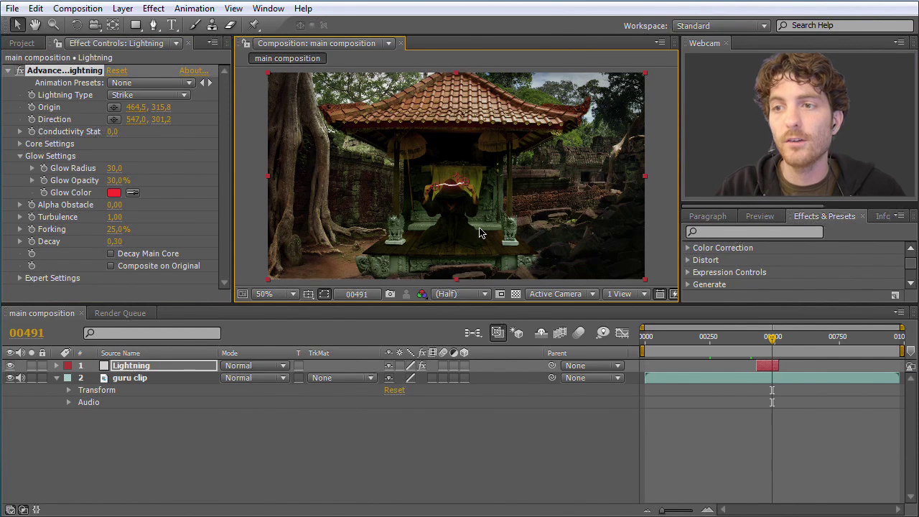
scroll(466, 197, "up", 3)
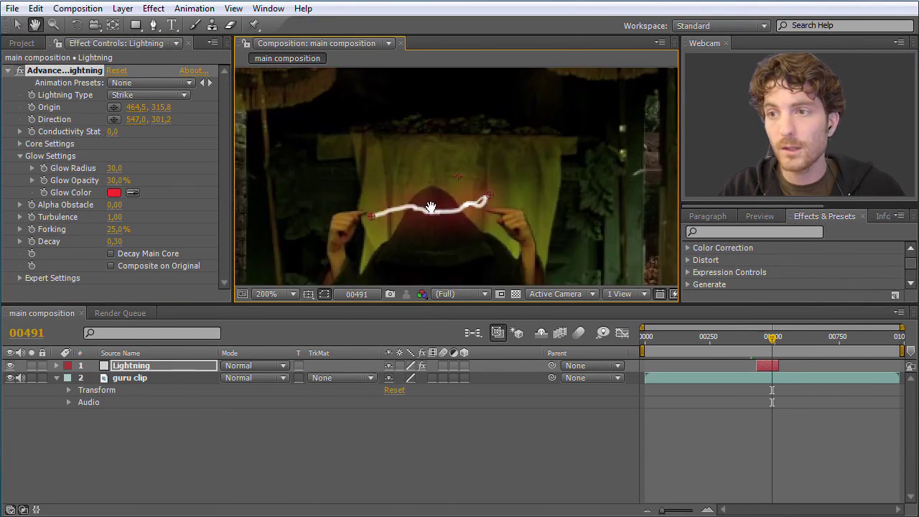
left_click_drag(437, 219, 422, 178)
left_click_drag(480, 158, 469, 173)
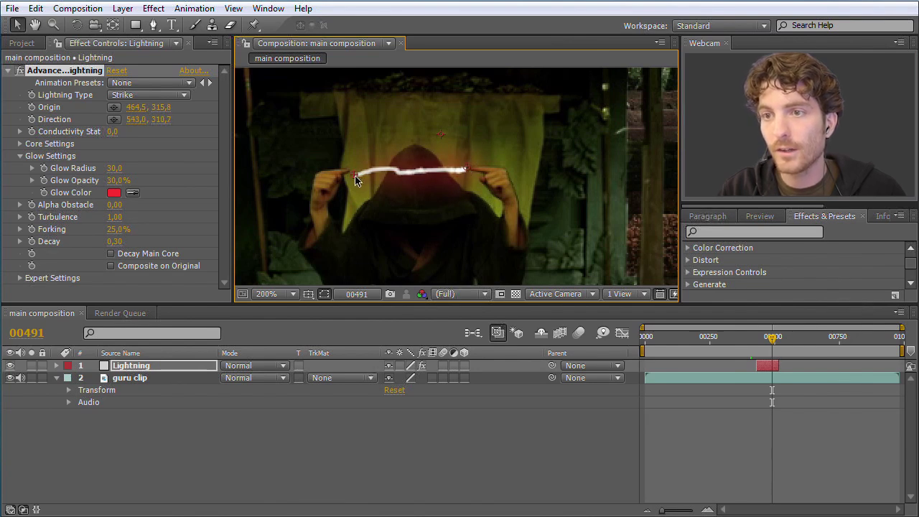
left_click_drag(352, 179, 350, 174)
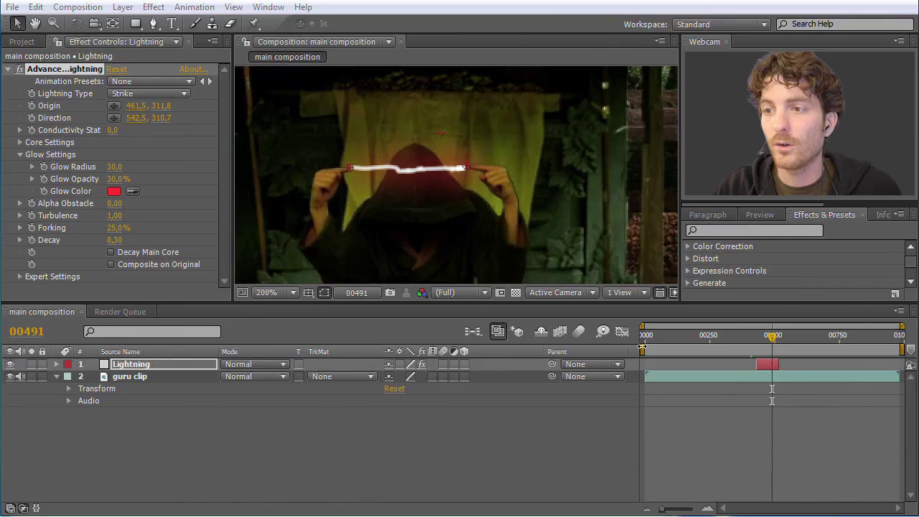
- Narrow the work area to a short span around the Lightning layer and render a RAM preview of it
left_click_drag(645, 350, 742, 350)
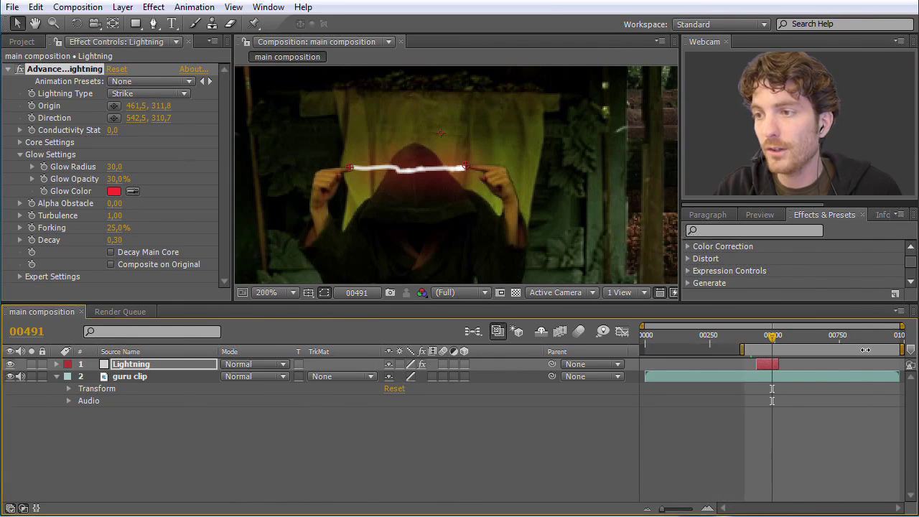
left_click_drag(894, 351, 789, 347)
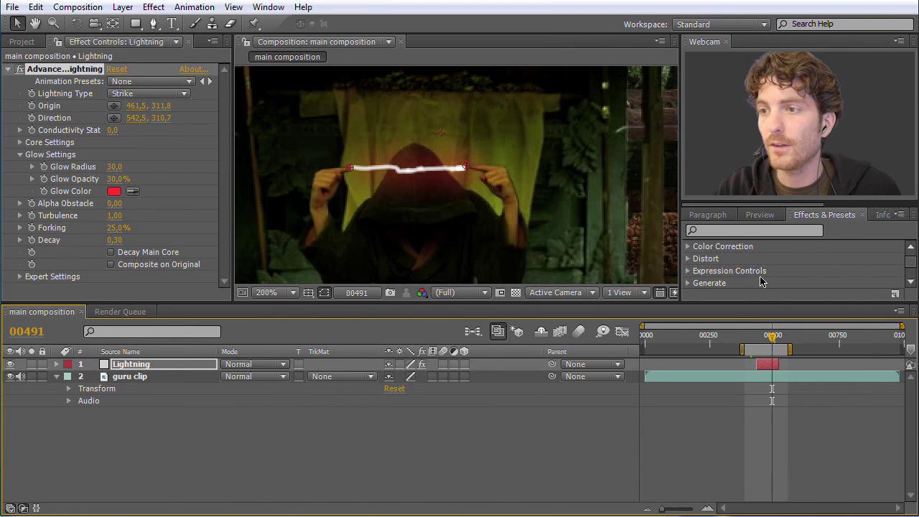
left_click(762, 216)
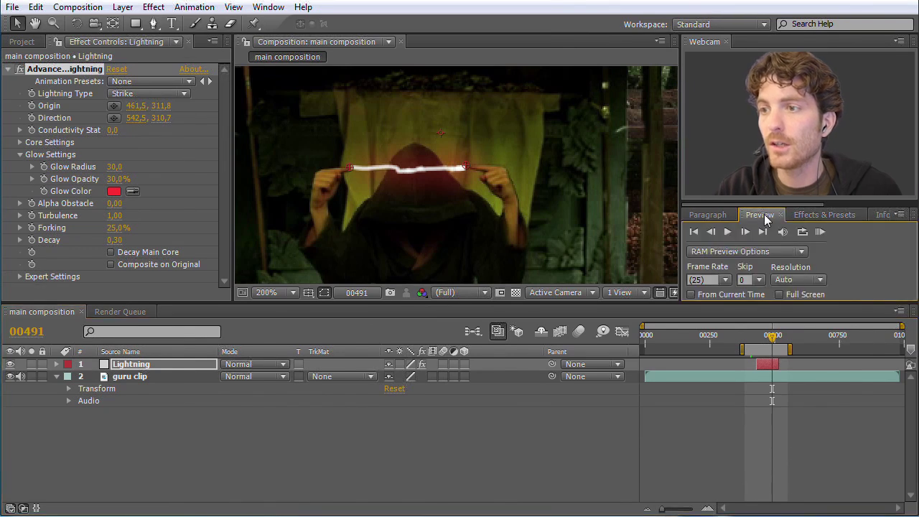
left_click(821, 232)
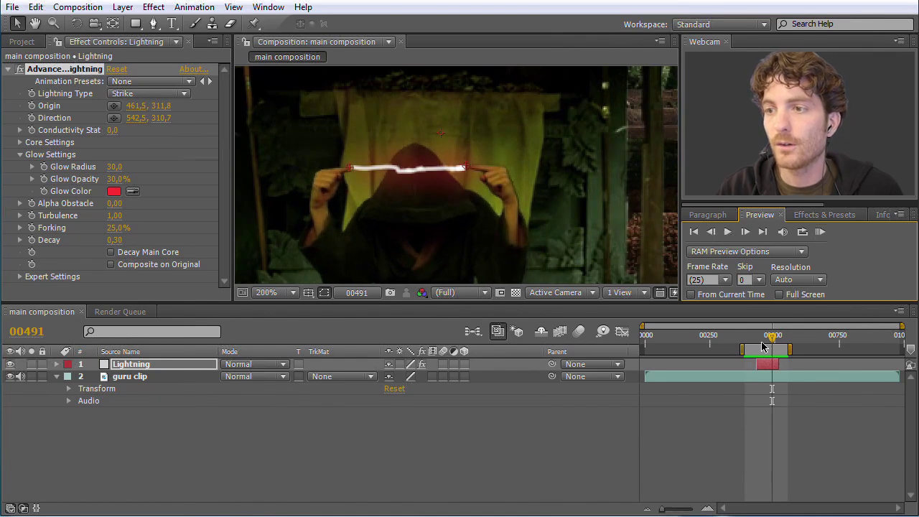
- Play the composition from frame 00432 to about frame 00488 to compare the bolt's ends with the moving fingertips
mouse_move(774, 336)
left_mouse_down()
mouse_move(742, 339)
mouse_move(767, 339)
mouse_move(750, 339)
mouse_move(758, 339)
left_mouse_up()
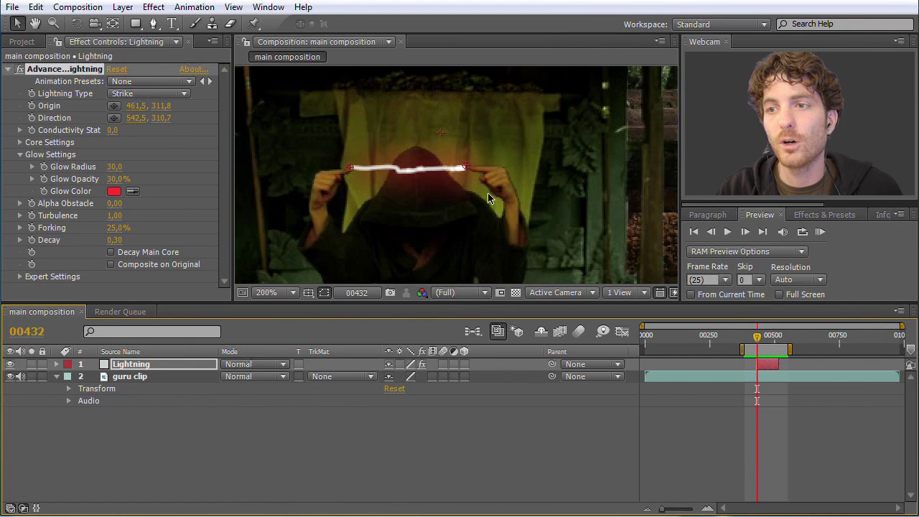
key("space")
key("space")
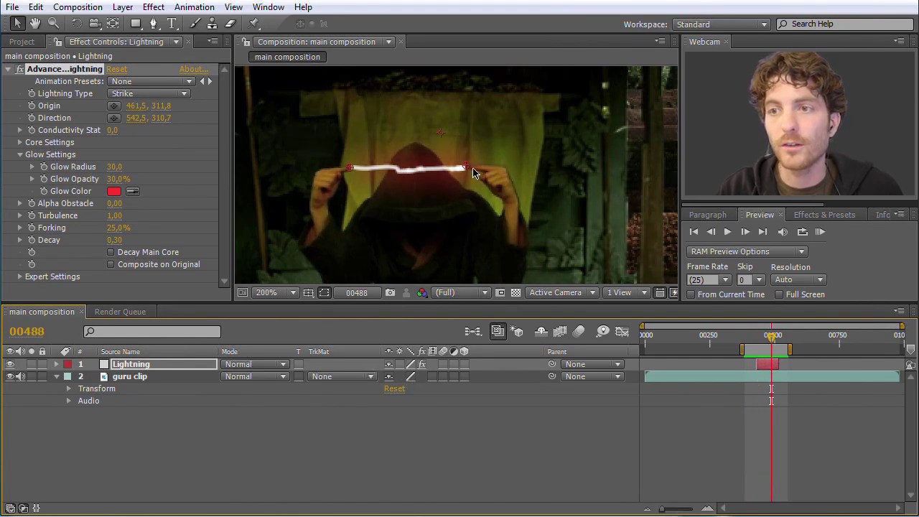
- At frame 00430, move the lightning's origin to 461.5, 313.3 on the left-hand fingertip in the image
left_click_drag(773, 337, 756, 342)
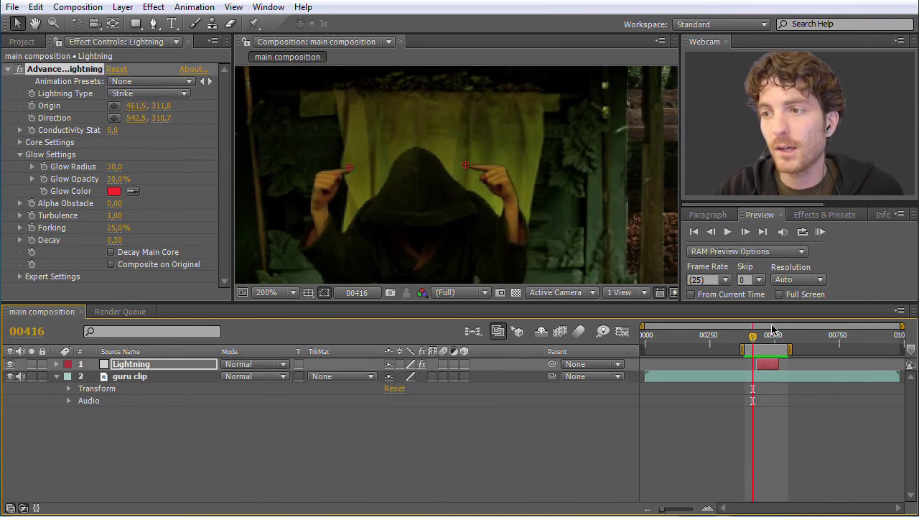
left_click_drag(756, 342, 758, 342)
left_click_drag(348, 168, 351, 172)
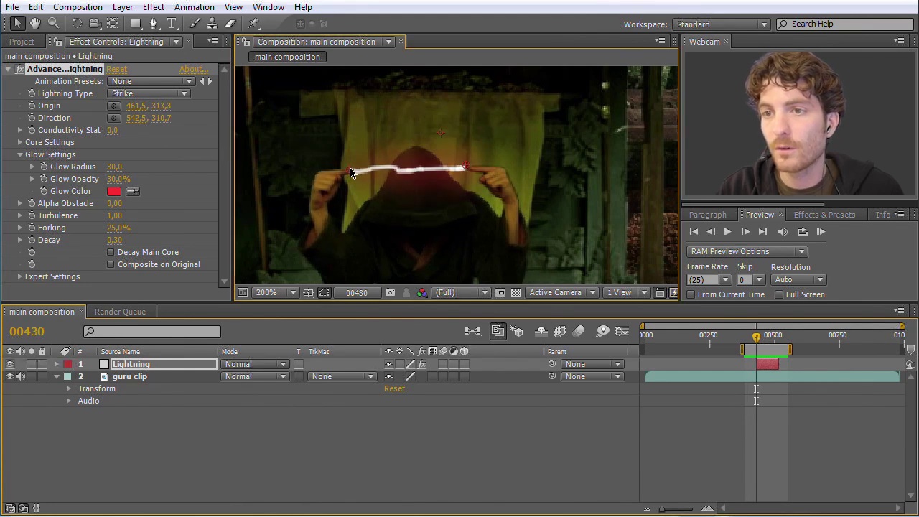
- At frame 00430, fit the bolt to both fingertips, with its origin at 462.5, 315.8 and its direction point at 544.3, 312.7
left_click_drag(467, 167, 467, 177)
key("period")
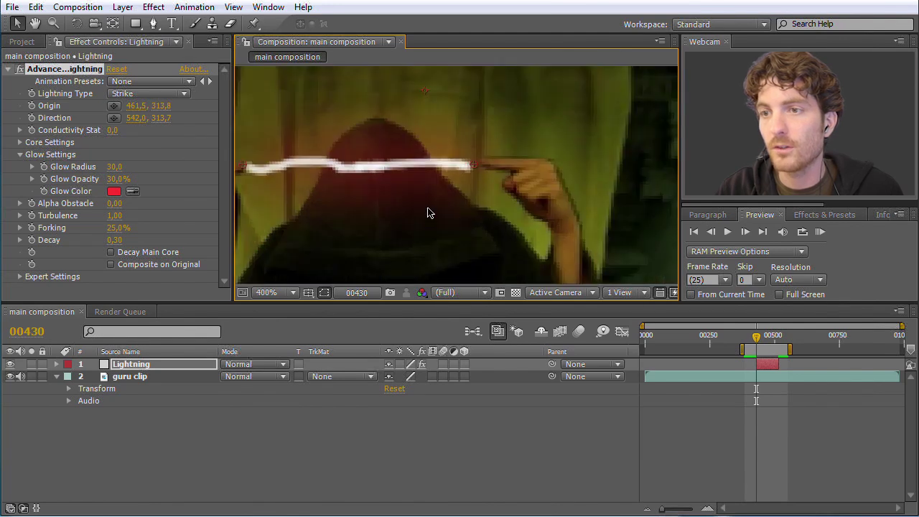
left_click_drag(338, 219, 410, 199)
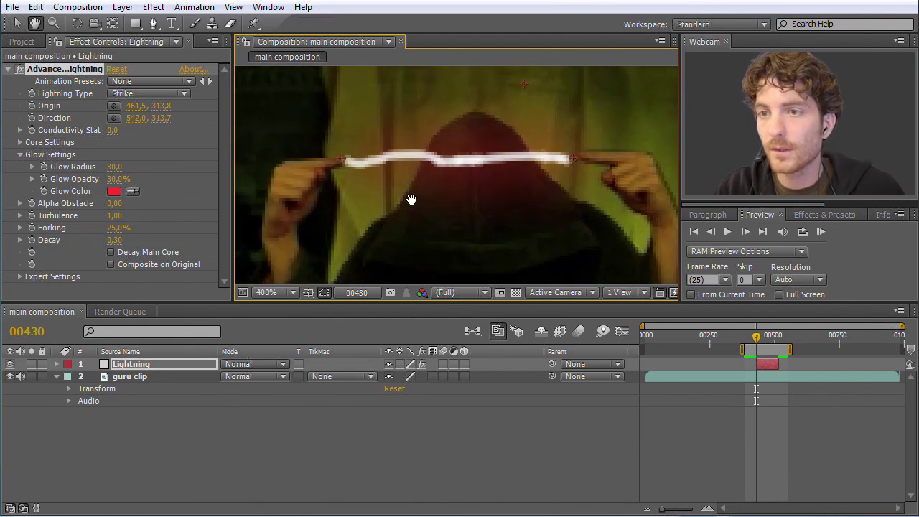
left_click_drag(344, 164, 344, 168)
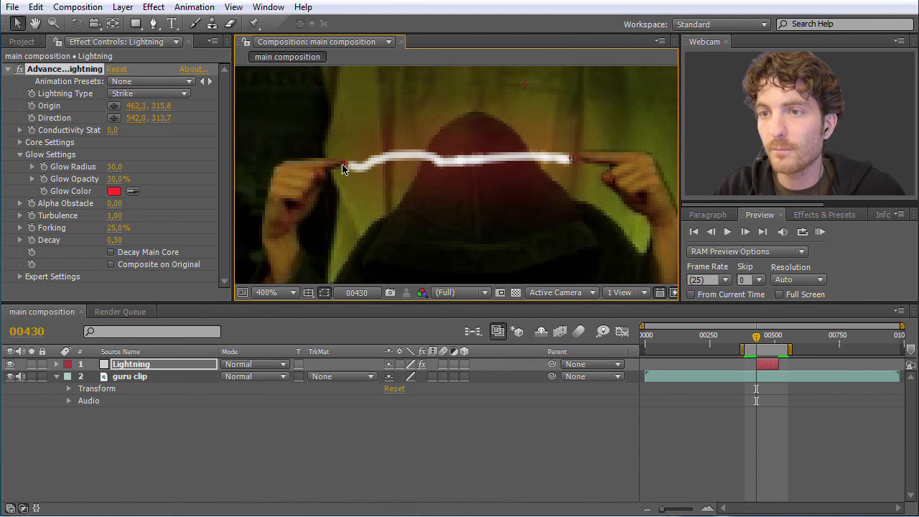
left_click_drag(573, 161, 578, 157)
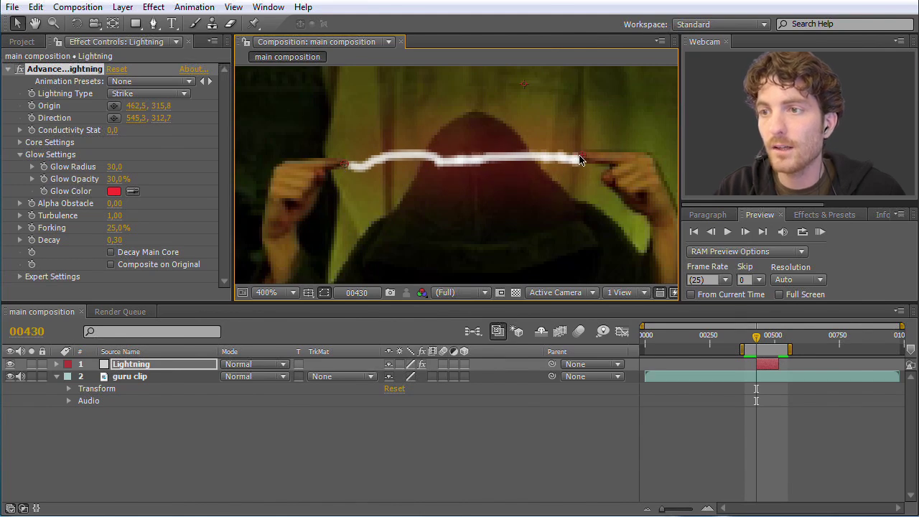
- At frame 00516, move the bolt's direction point to 549.0, 312.7 and its origin to 465.8, 314.6 on the fingertips
left_click_drag(756, 343, 788, 348)
left_click_drag(785, 349, 779, 348)
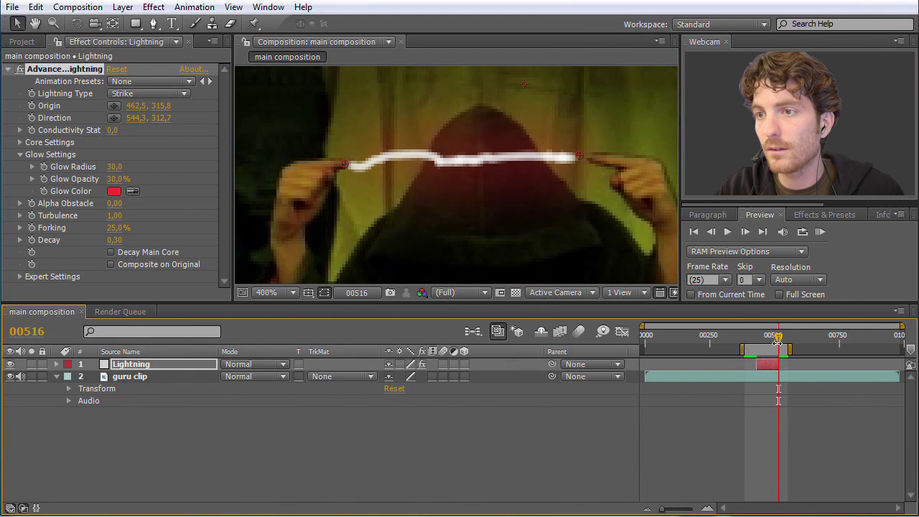
left_click_drag(582, 160, 593, 157)
mouse_move(342, 167)
left_mouse_down()
mouse_move(362, 168)
mouse_move(352, 164)
left_mouse_up()
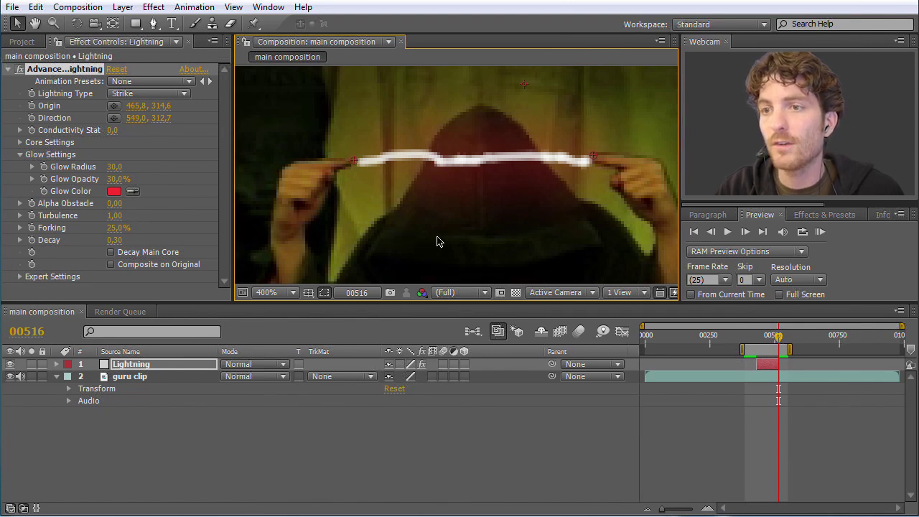
- Start keyframing the Advanced Lightning Origin at frame 00430, placing it at 461.0, 314.3 on the left-hand fingertip in the image
mouse_move(780, 338)
left_mouse_down()
mouse_move(756, 339)
mouse_move(781, 340)
mouse_move(766, 339)
left_mouse_up()
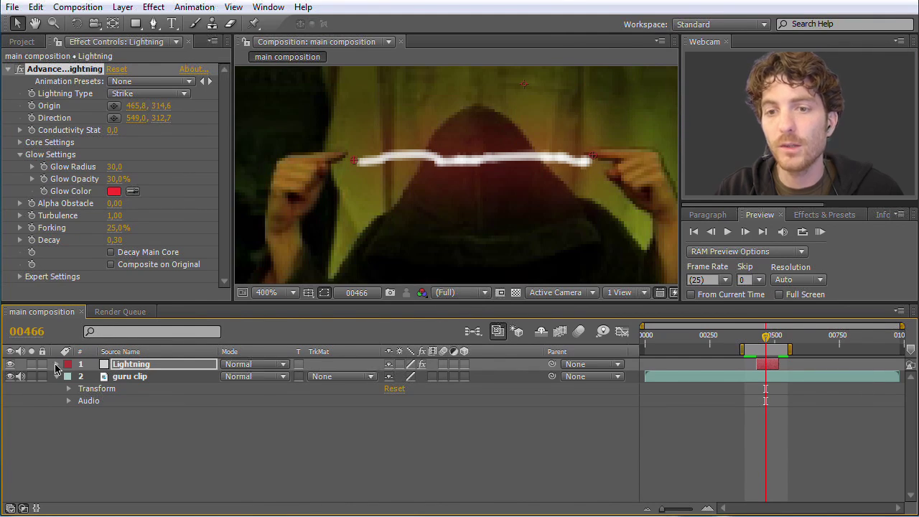
left_click(57, 365)
left_click(69, 376)
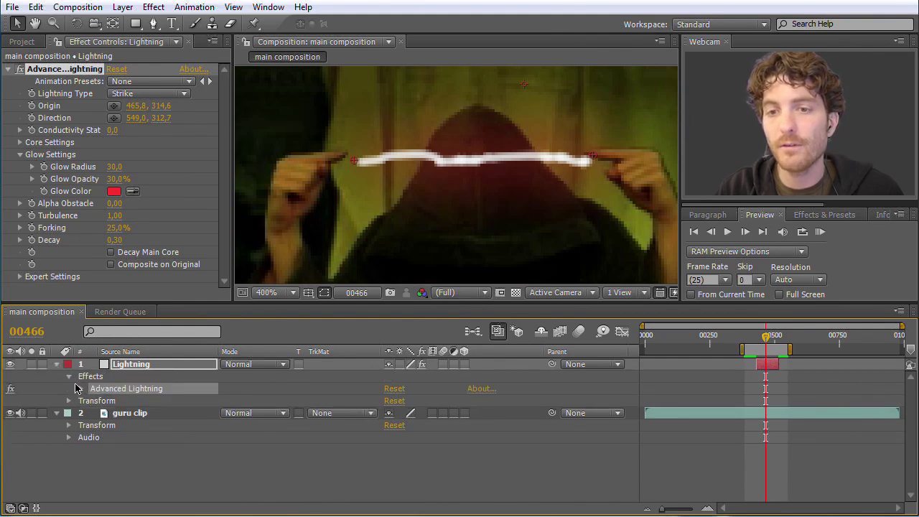
left_click(82, 390)
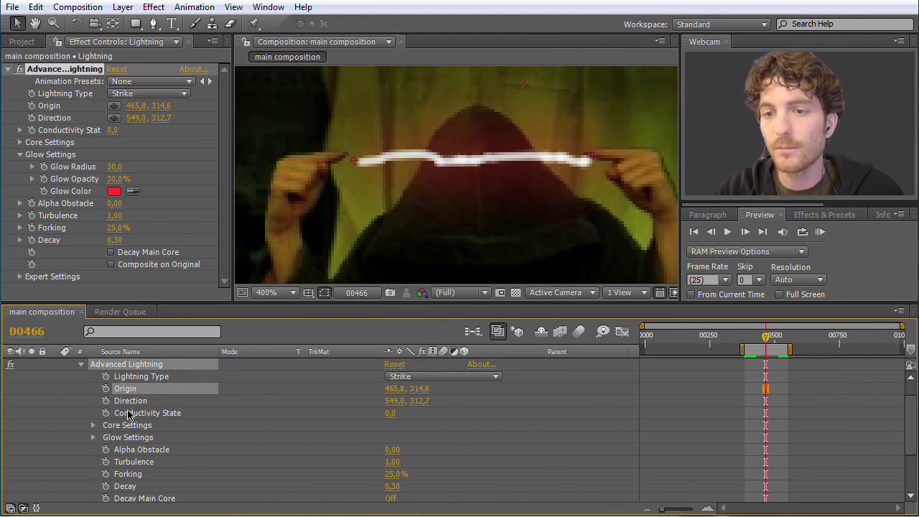
left_click_drag(766, 335, 757, 341)
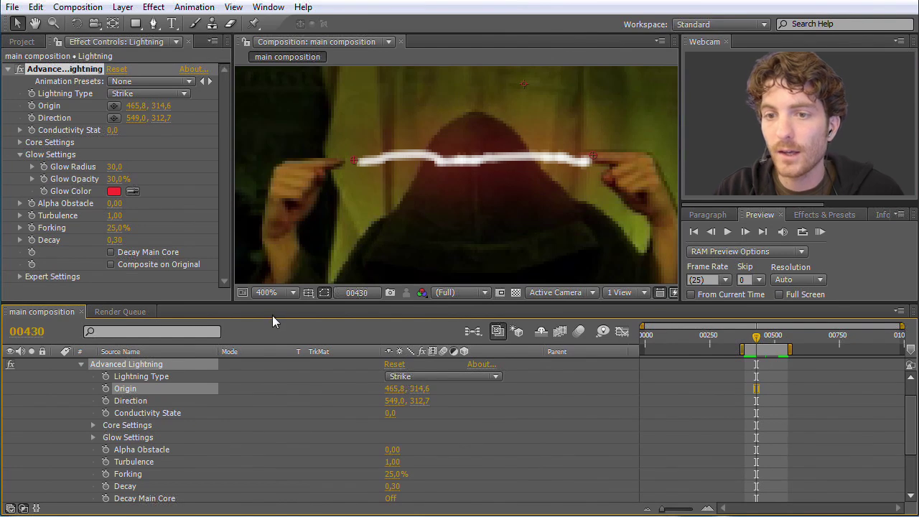
left_click(106, 389)
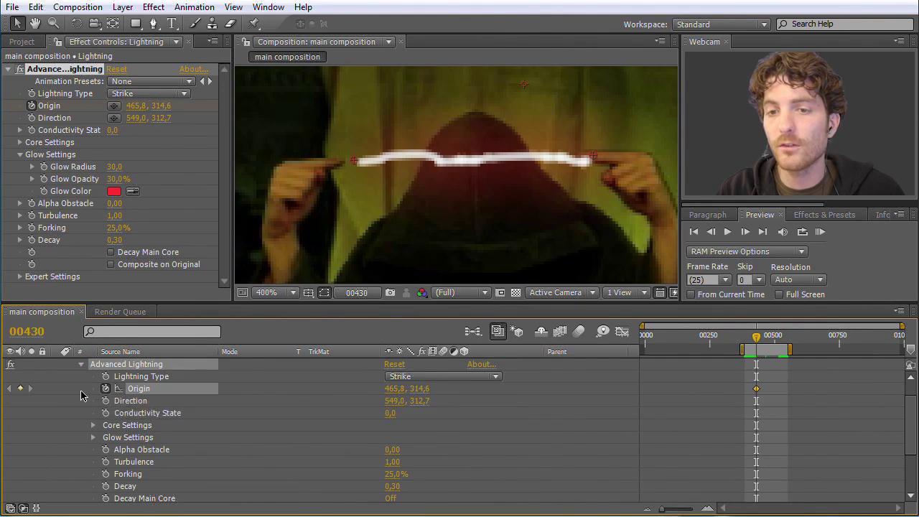
mouse_move(756, 393)
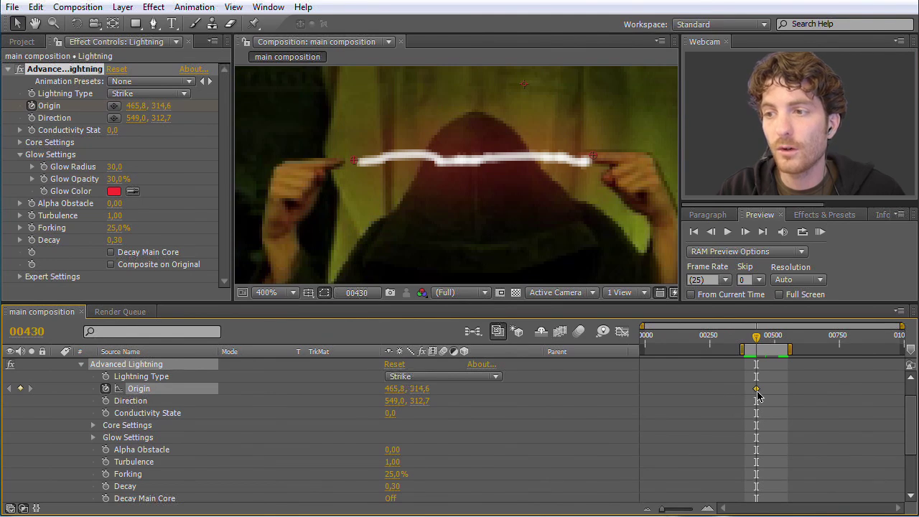
left_click_drag(355, 166, 341, 165)
- Add an Origin keyframe at frame 00516 by moving the bolt's origin to 465.8, 315.1 on the fingertip
left_click_drag(756, 343, 781, 345)
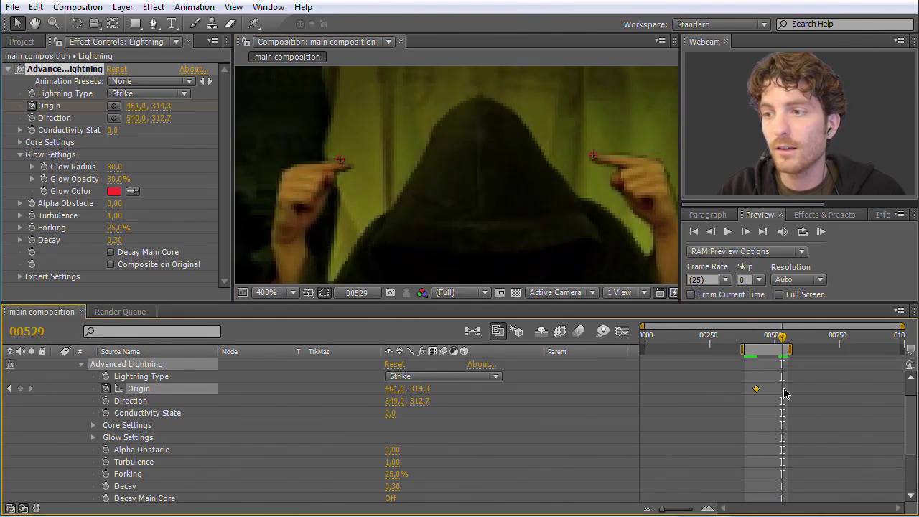
left_click_drag(786, 344, 779, 343)
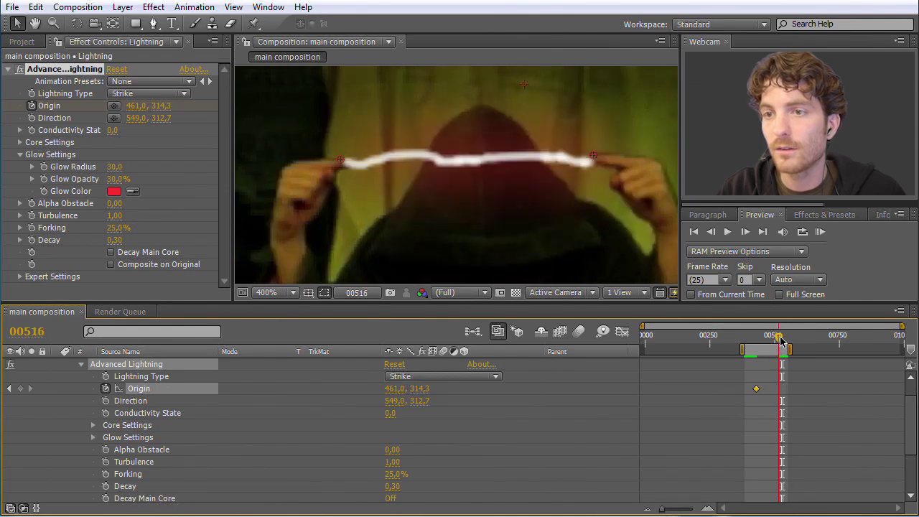
mouse_move(341, 164)
left_mouse_down()
mouse_move(365, 164)
mouse_move(355, 165)
left_mouse_up()
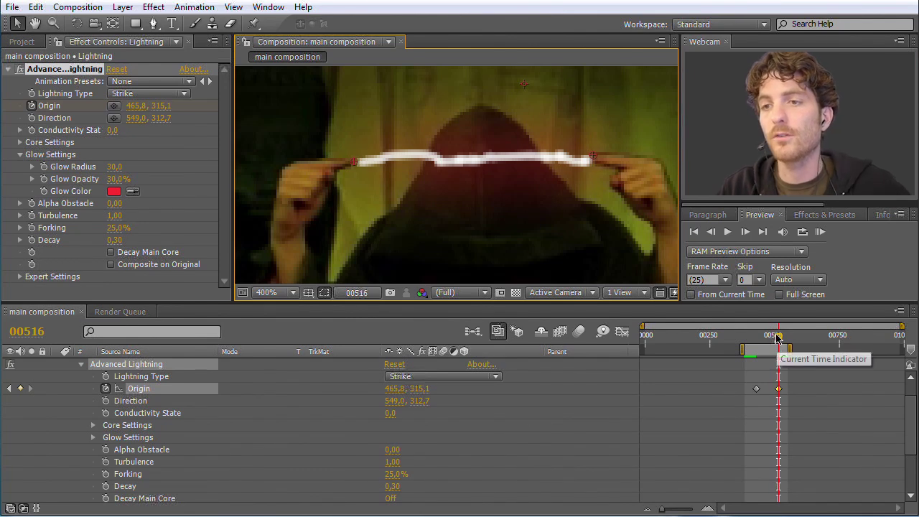
- Check the motion between the two Origin keyframes and add another at frame 00480, with the origin at 461.3, 312.0
left_click_drag(780, 338, 755, 343)
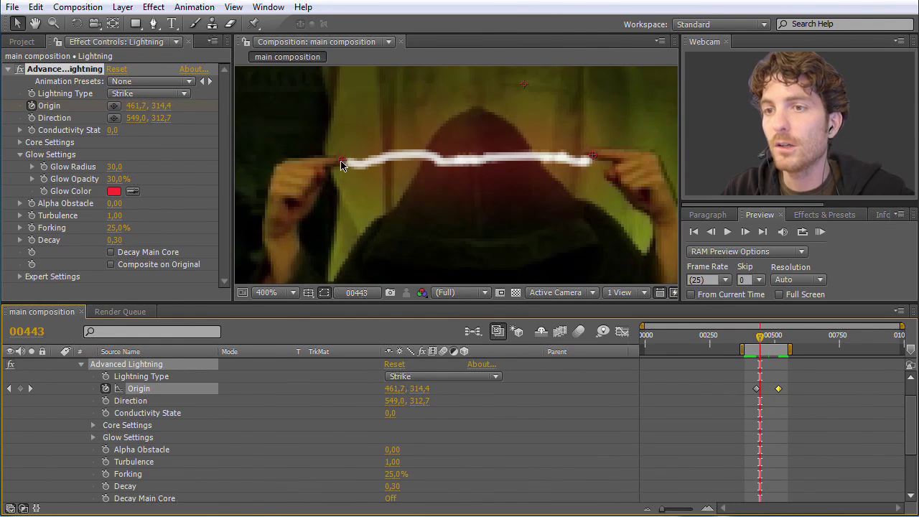
mouse_move(763, 344)
left_mouse_down()
mouse_move(785, 345)
mouse_move(772, 346)
left_mouse_up()
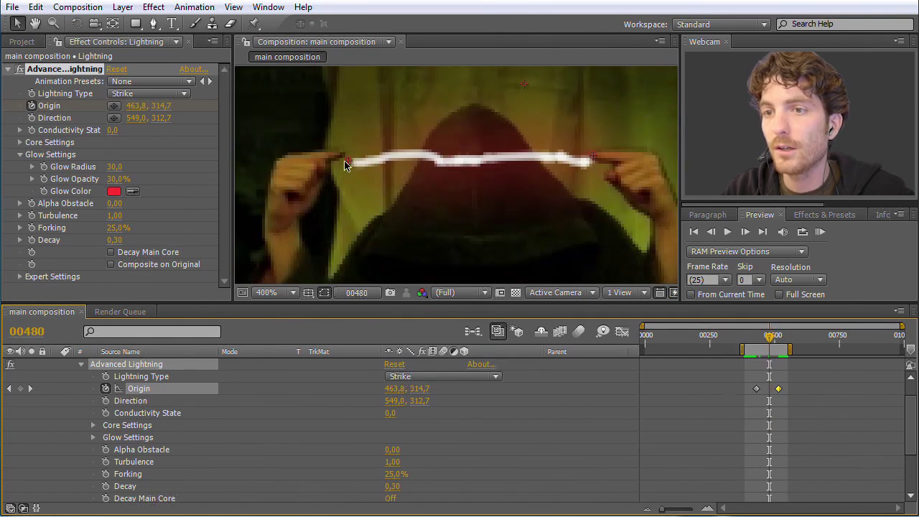
left_click_drag(348, 166, 342, 157)
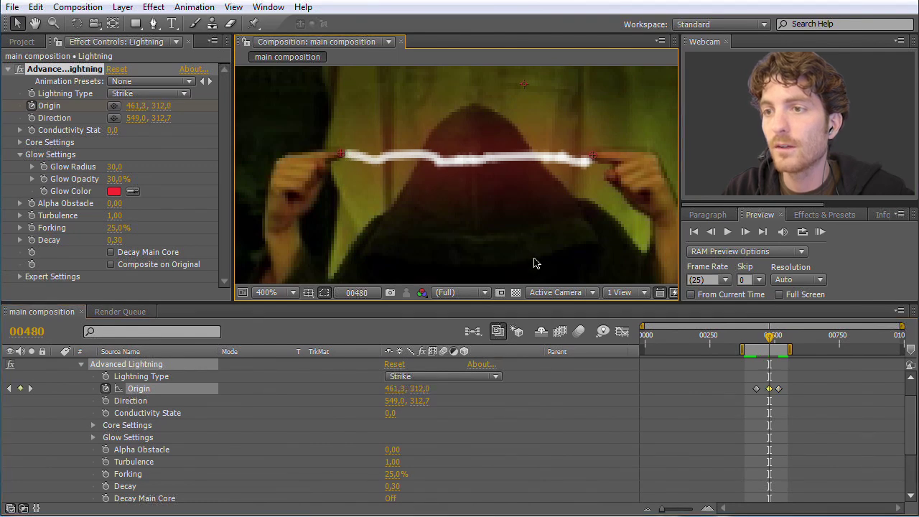
- Review the origin's movement between frames 00430 and 00480 and go back and forth through the Origin keyframes
left_click_drag(772, 341, 759, 338)
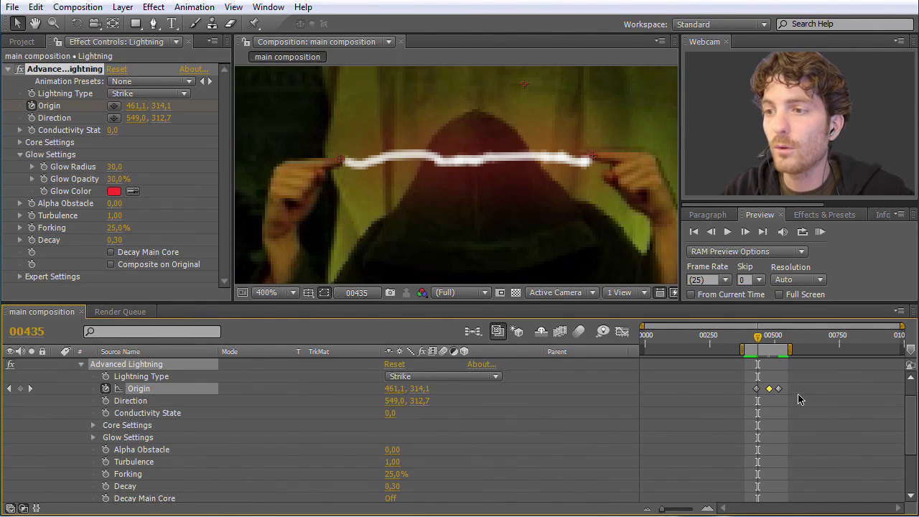
left_click_drag(759, 341, 763, 342)
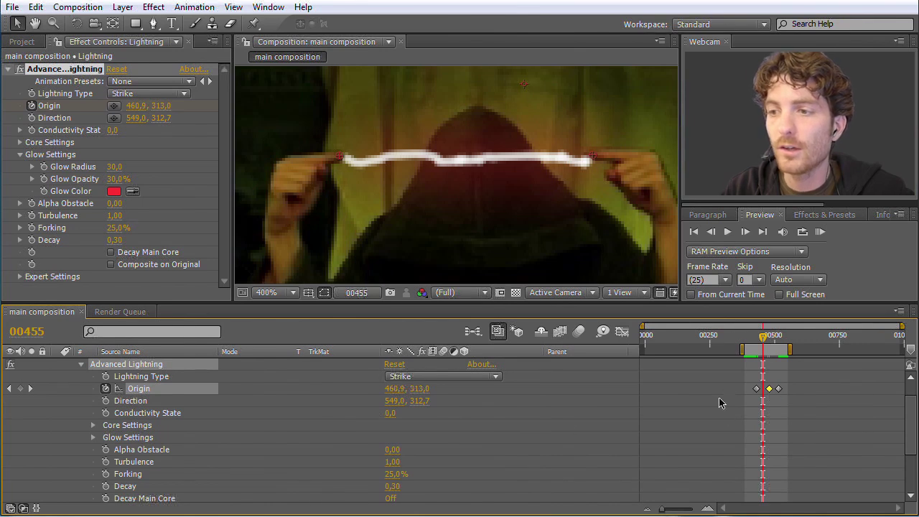
left_click(9, 389)
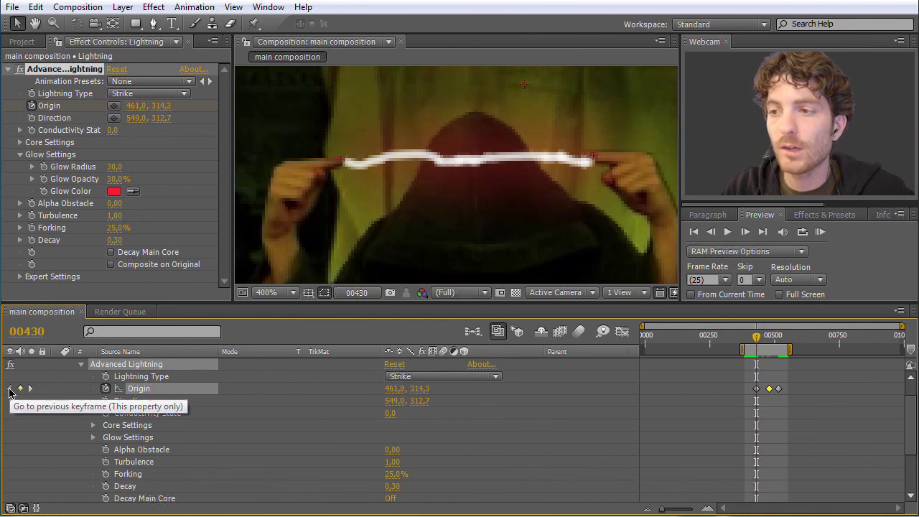
left_click(31, 389)
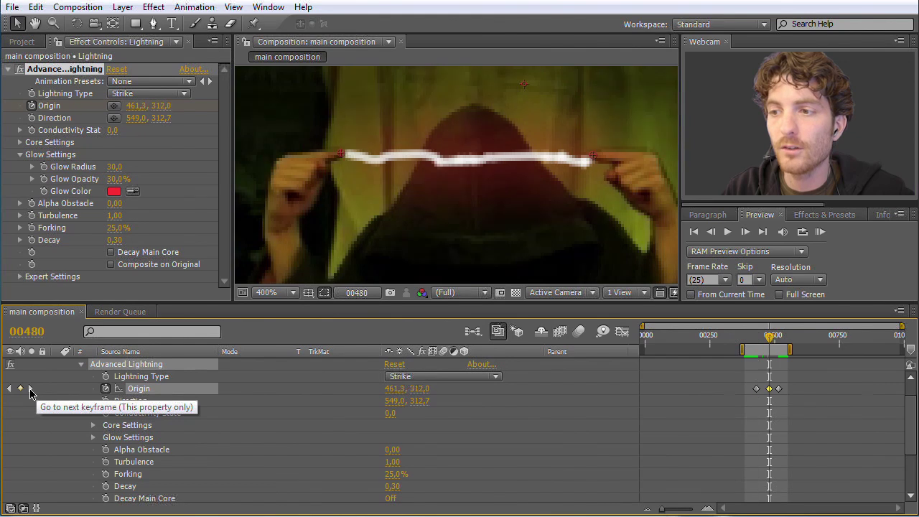
left_click(30, 389)
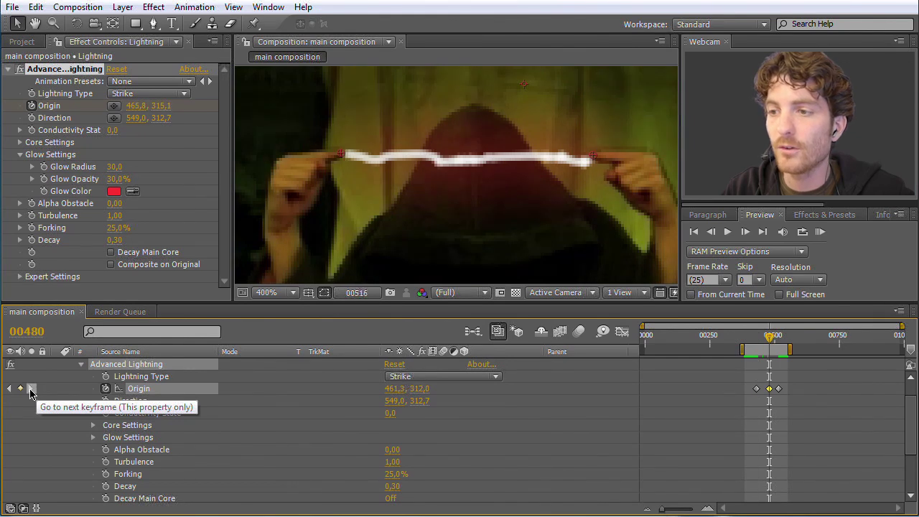
left_click(9, 388)
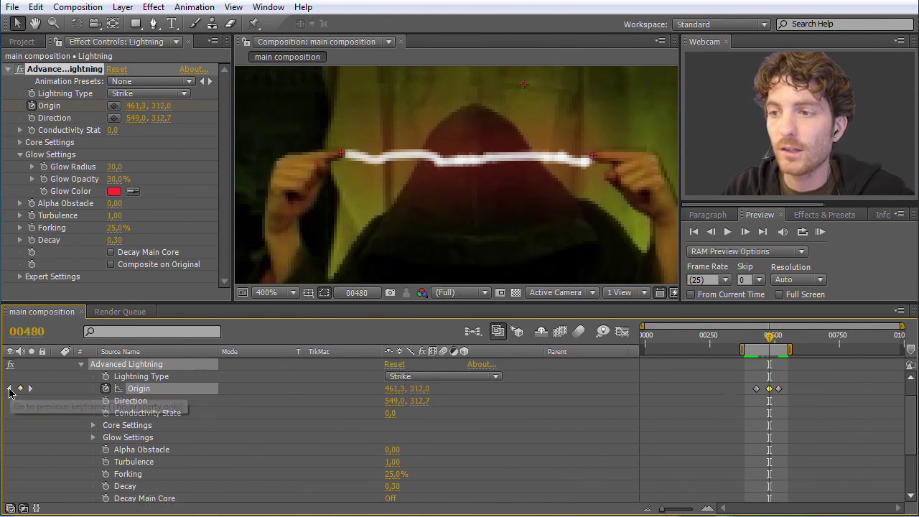
left_click(9, 388)
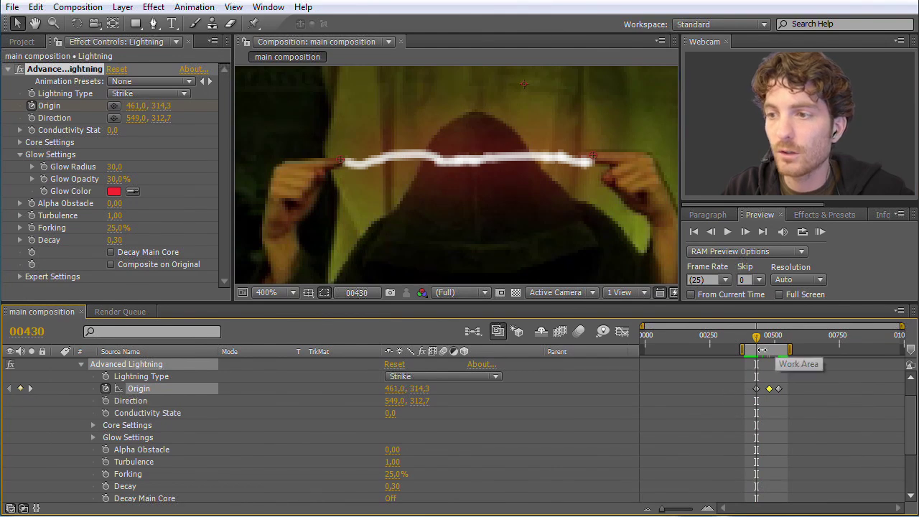
- Add an Origin keyframe at frame 00457 using the interpolated position 460.8, 312.9
left_click_drag(758, 338, 765, 344)
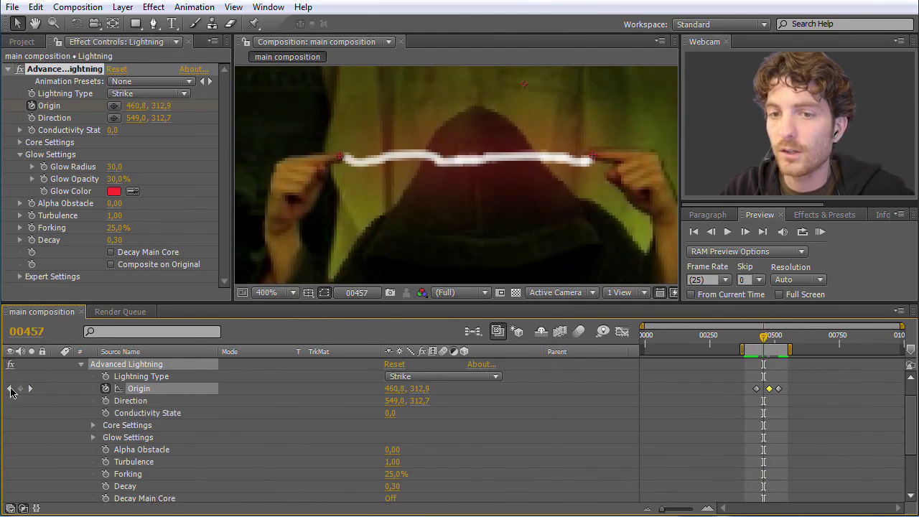
left_click(21, 389)
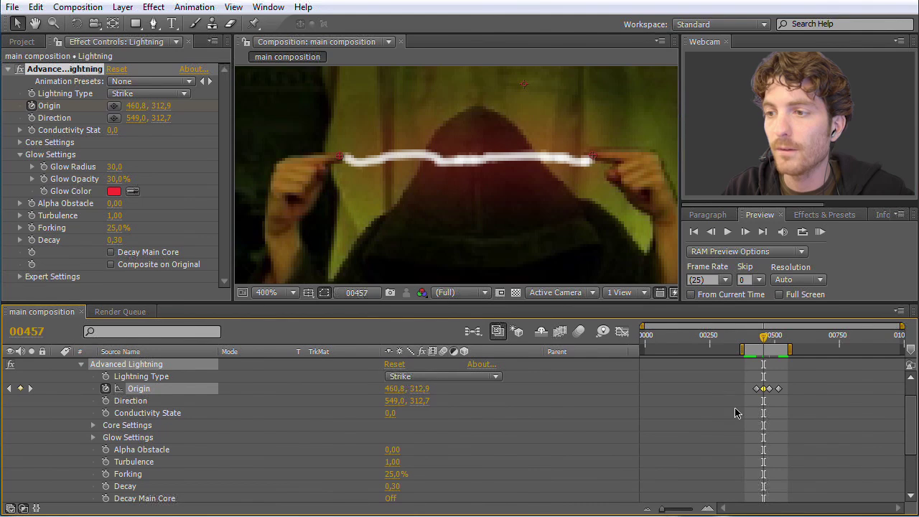
mouse_move(764, 389)
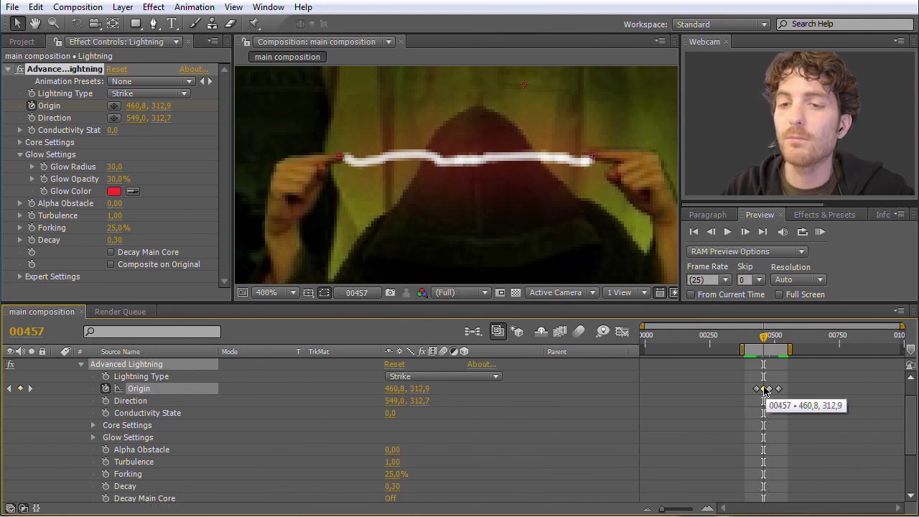
- Start keyframing the lightning's Direction at frame 00521, with the direction point at 548.5, 312.2 on the right-hand fingertip in the image
left_click_drag(765, 336, 780, 339)
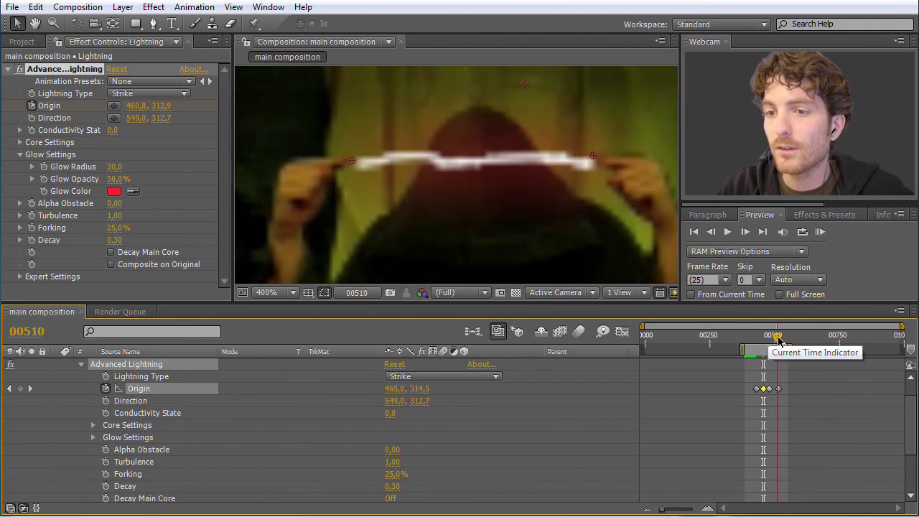
left_click(130, 403)
left_click_drag(593, 159, 590, 163)
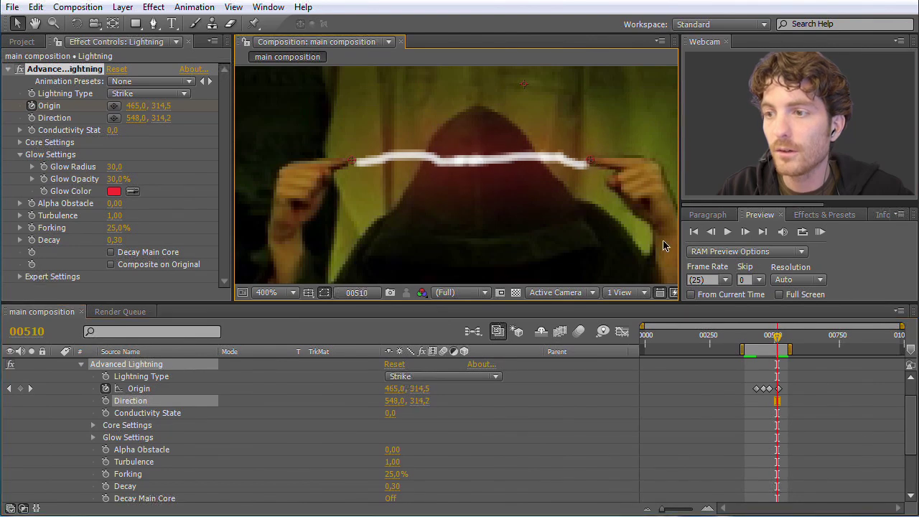
left_click(781, 339)
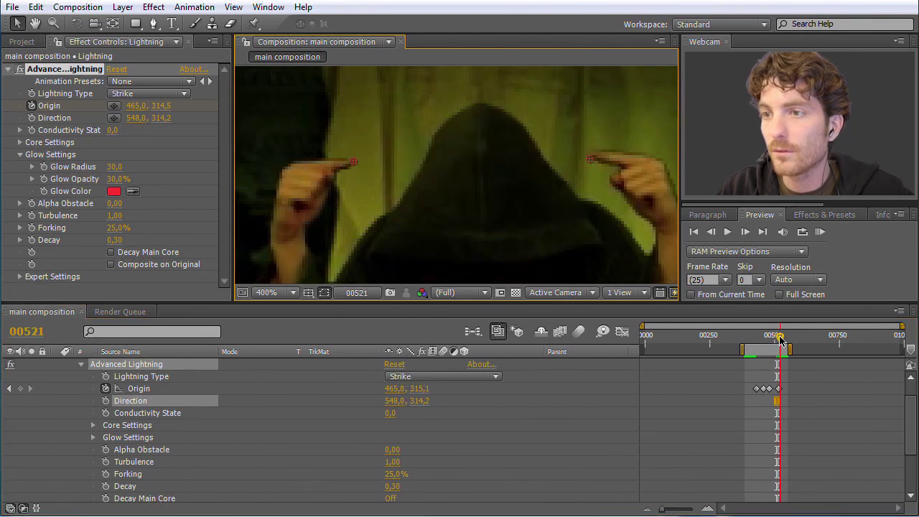
left_click_drag(591, 164, 592, 155)
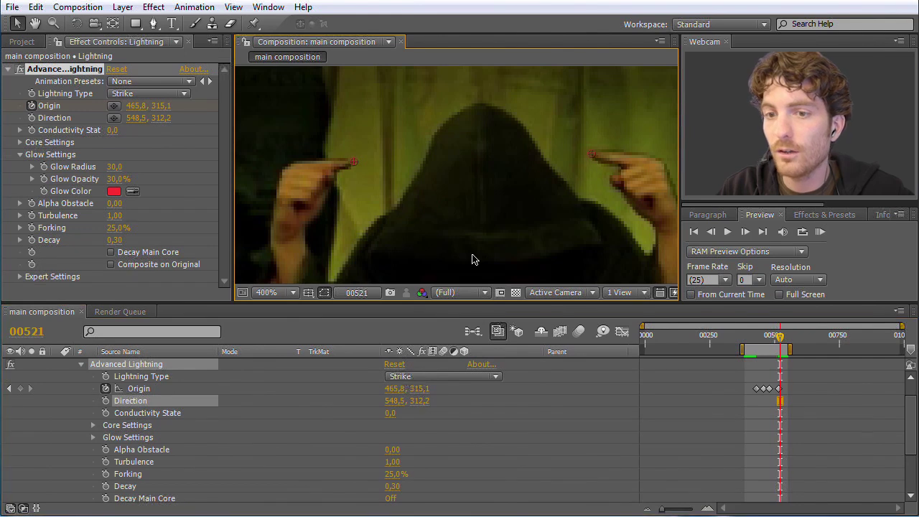
left_click(106, 401)
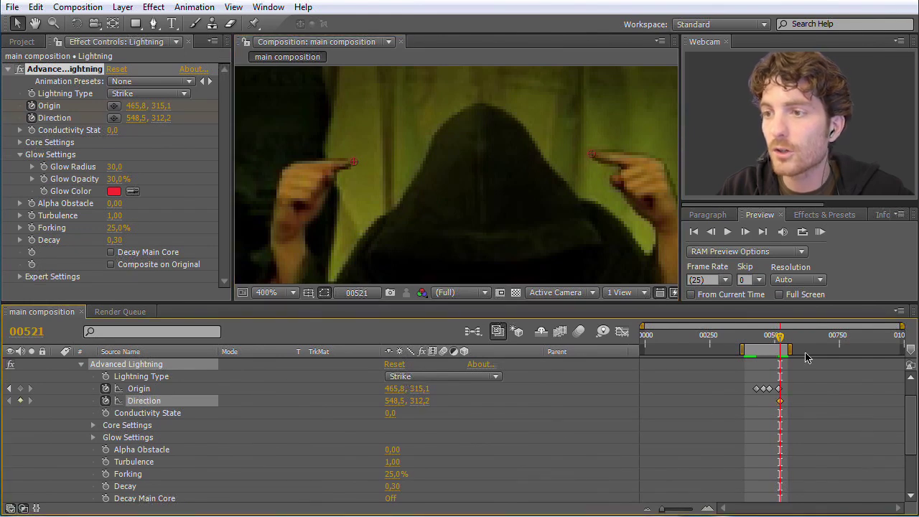
- At frame 00499, move the bolt's direction point to about 544.8, 314.0 on the right-hand fingertip in the image
left_click_drag(782, 339, 775, 336)
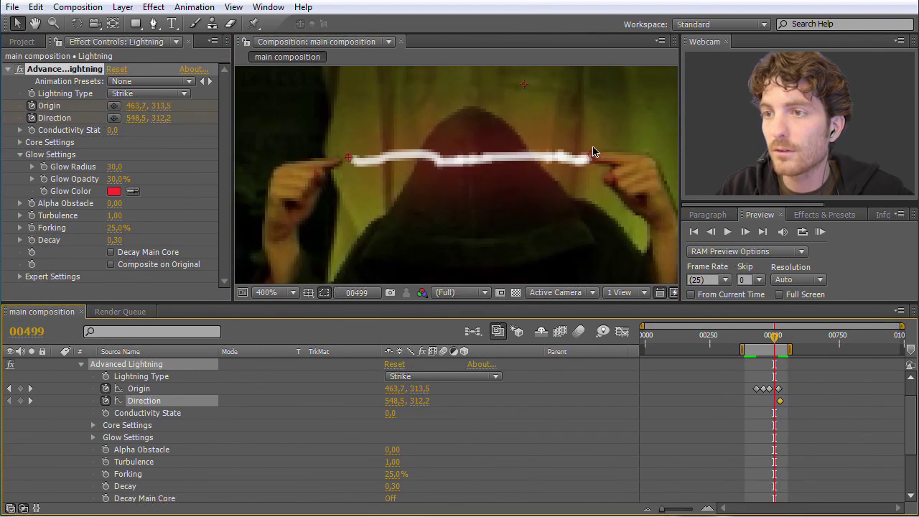
left_click_drag(590, 156, 579, 159)
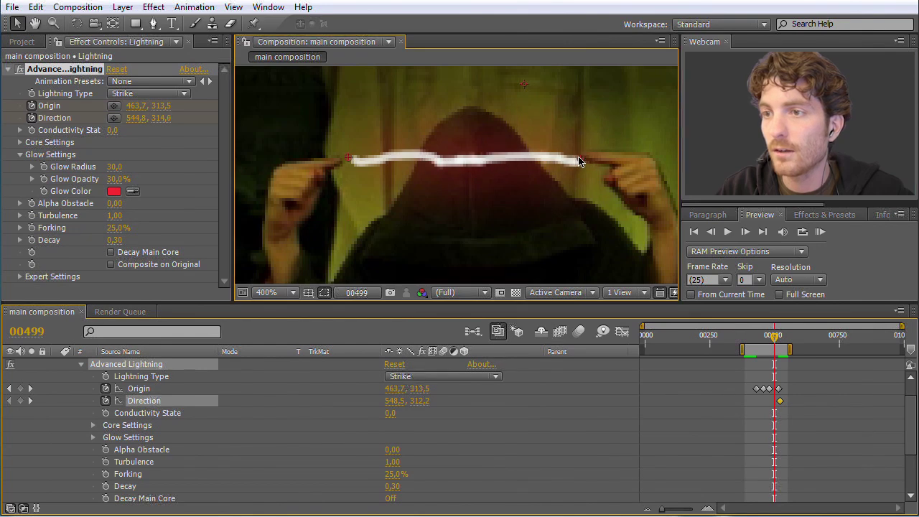
- Keyframe the lightning's direction point at about 546.8, 311.7 on frame 00441 and 544.5, 313.0 on frame 00430, and preview the work area
left_click_drag(778, 339, 760, 338)
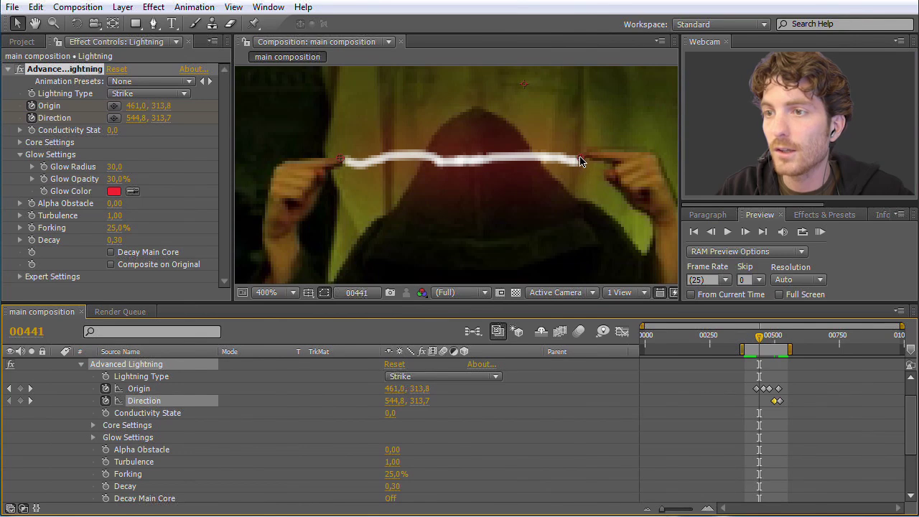
left_click_drag(582, 161, 588, 156)
left_click_drag(759, 339, 757, 340)
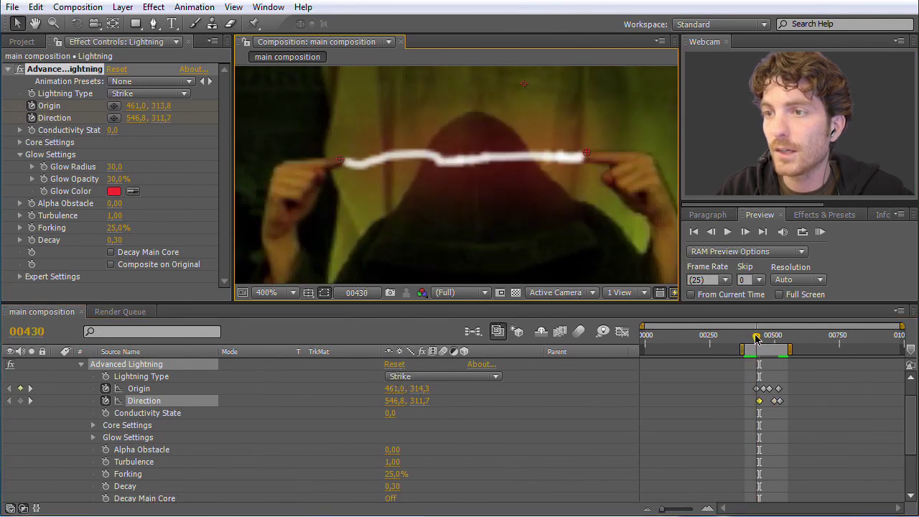
left_click_drag(580, 159, 582, 157)
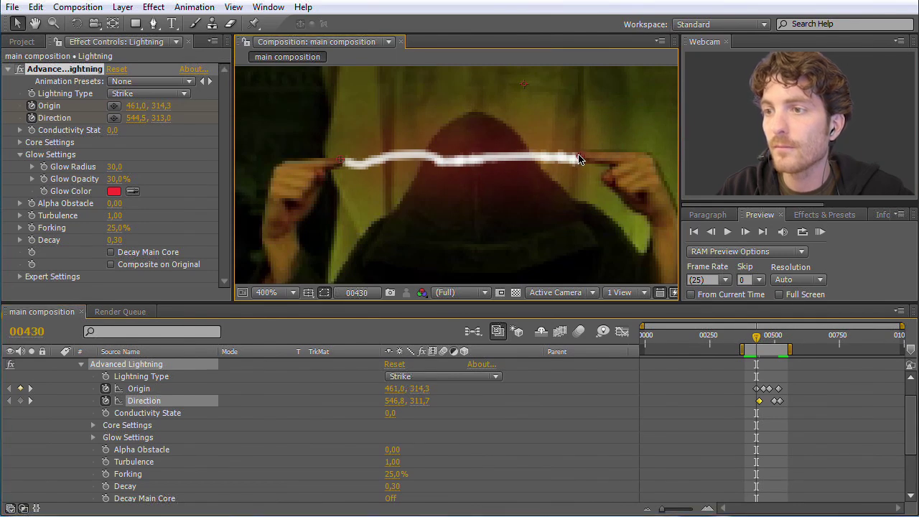
left_click(822, 234)
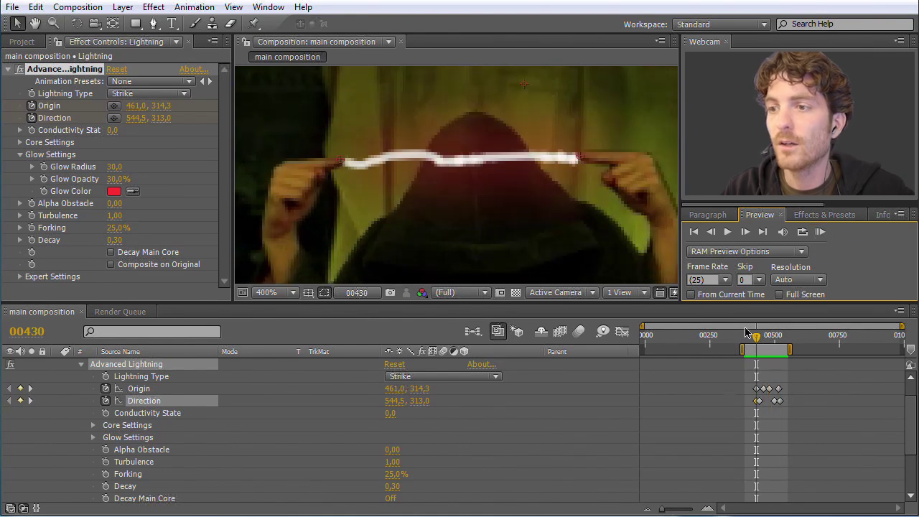
- Try a constant Conductivity State of 9.4 on the lightning and preview the work area
mouse_move(758, 337)
left_mouse_down()
mouse_move(778, 343)
mouse_move(767, 342)
left_mouse_up()
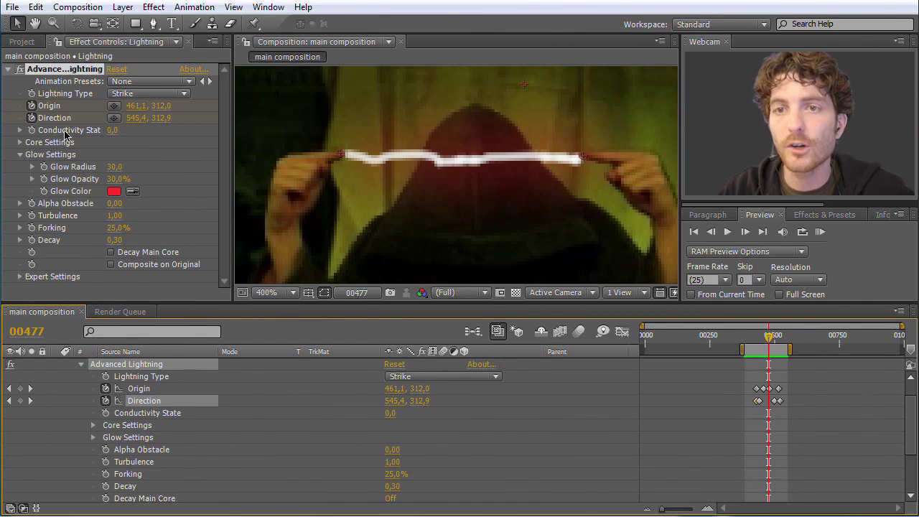
left_click_drag(113, 136, 142, 137)
left_click_drag(181, 141, 148, 135)
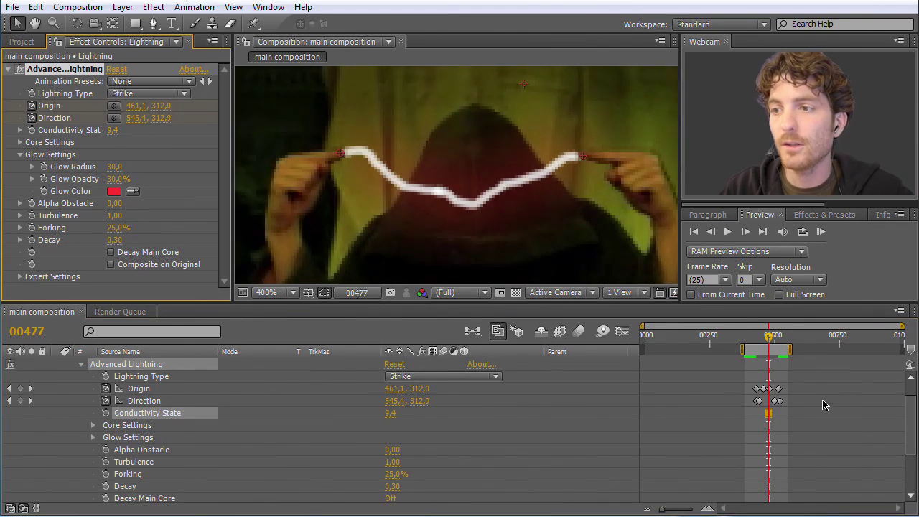
left_click_drag(771, 338, 755, 338)
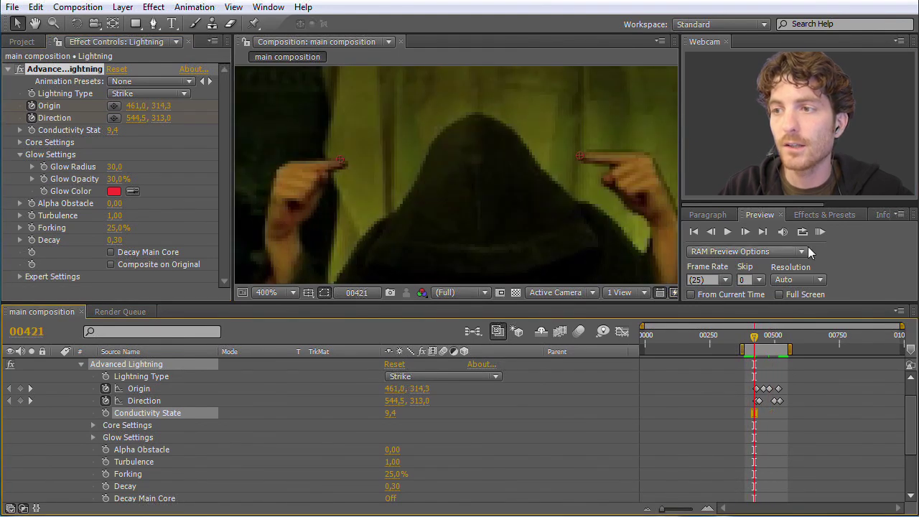
left_click(820, 232)
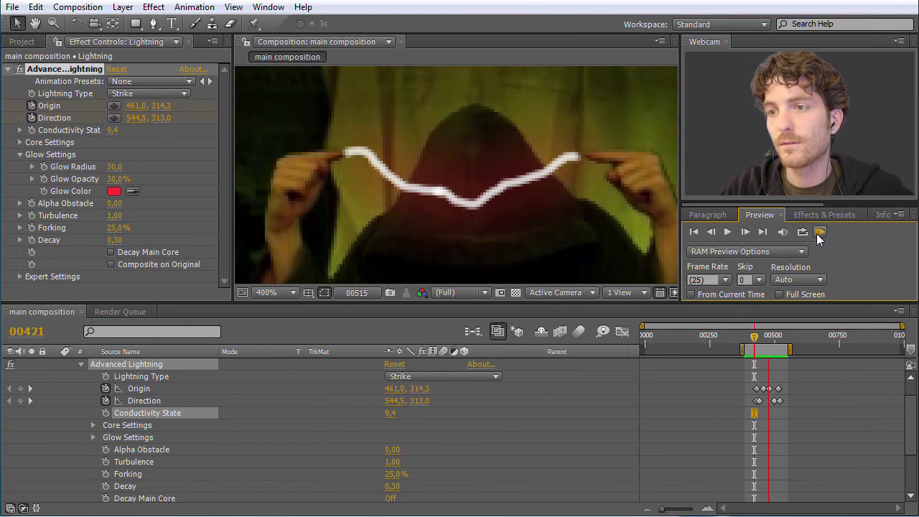
left_click(820, 234)
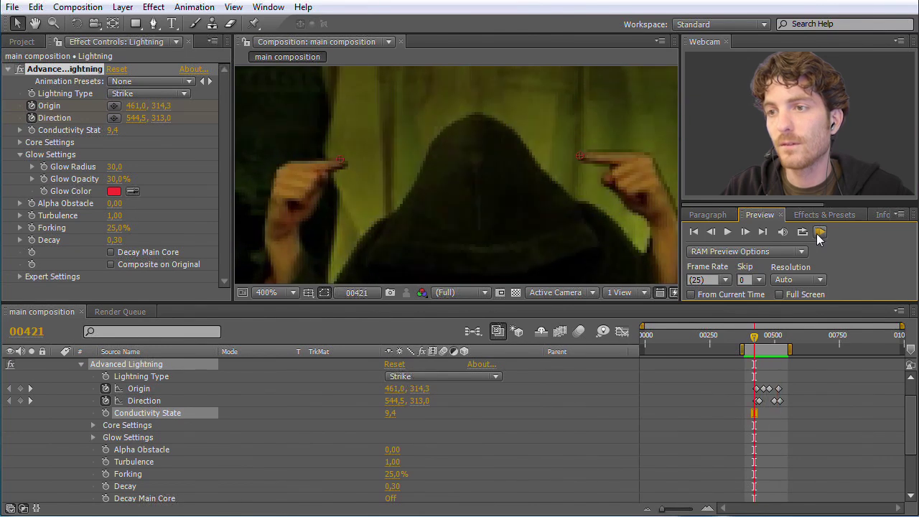
- Try different Conductivity State values at frame 00452, ending at 7.1, to vary the bolt's shape
left_click_drag(758, 350, 762, 350)
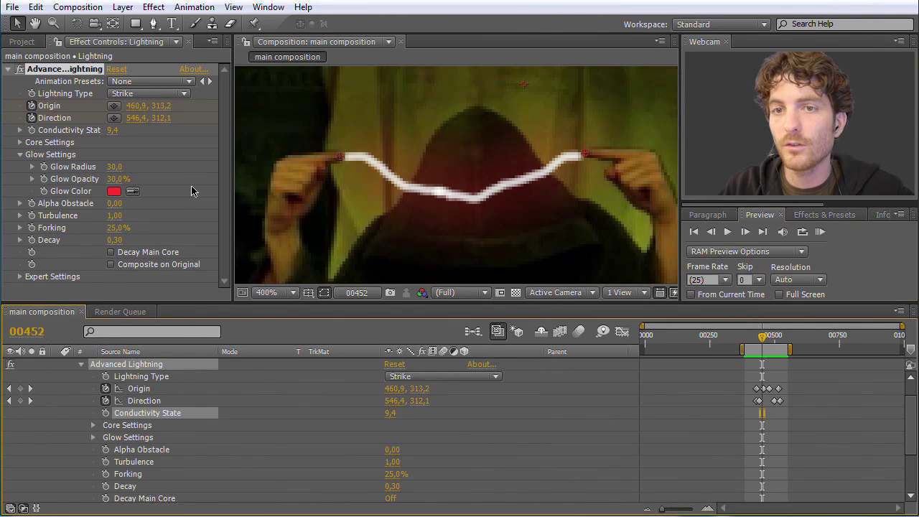
left_click(112, 132)
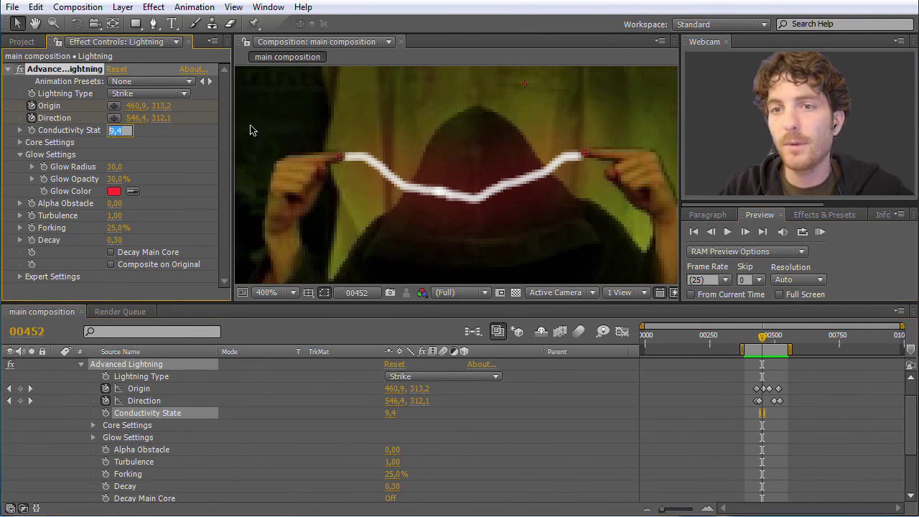
key("Return")
left_click_drag(112, 135, 64, 137)
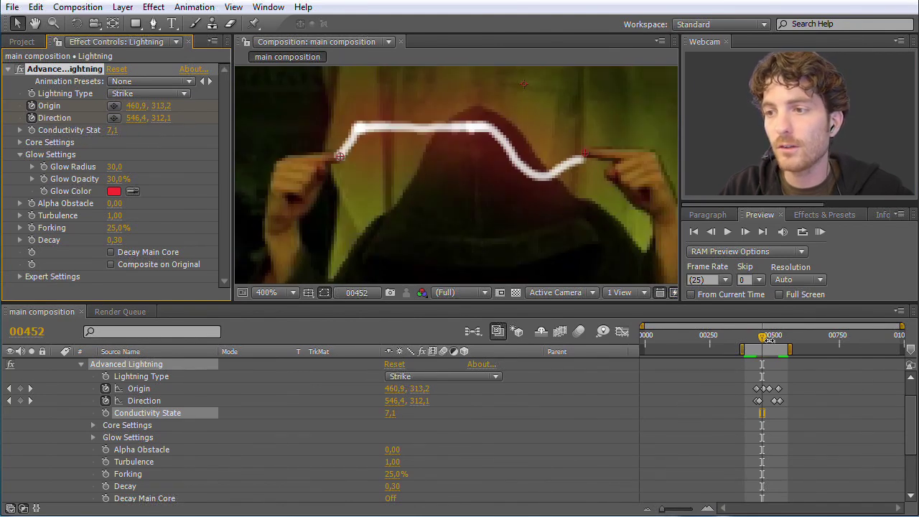
- At frame 00388, set the lightning's Conductivity State to 0 and start keyframing it
left_click_drag(763, 338, 746, 345)
left_click(113, 133)
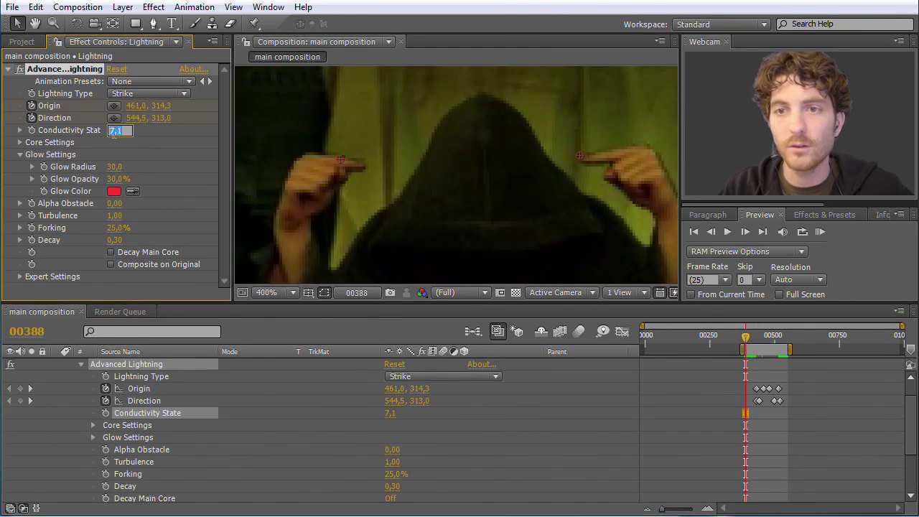
left_click(77, 137)
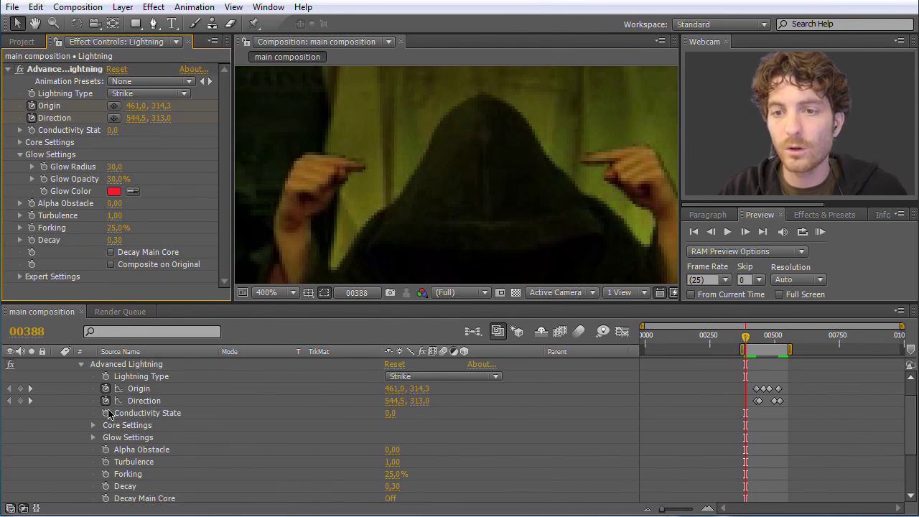
left_click(106, 414)
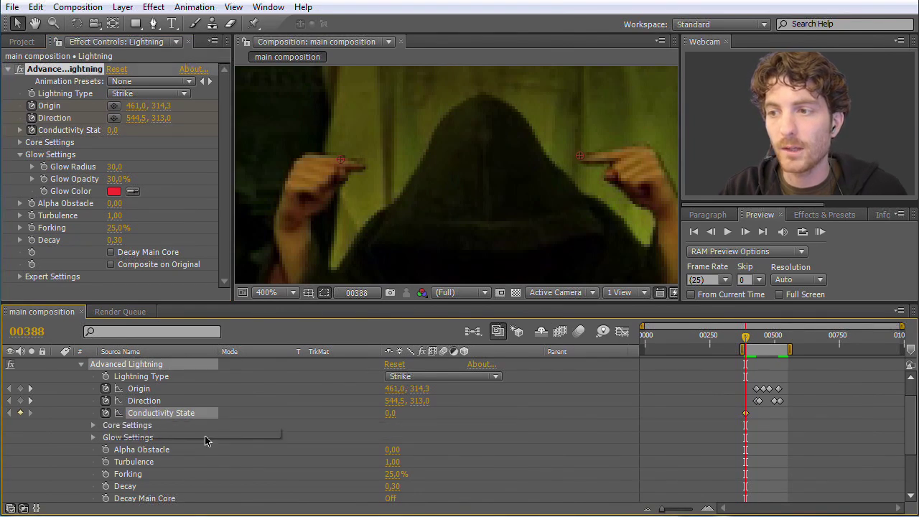
- Add a Conductivity State keyframe with the value 100 at frame 00516
mouse_move(747, 344)
left_mouse_down()
mouse_move(787, 345)
mouse_move(747, 343)
left_mouse_up()
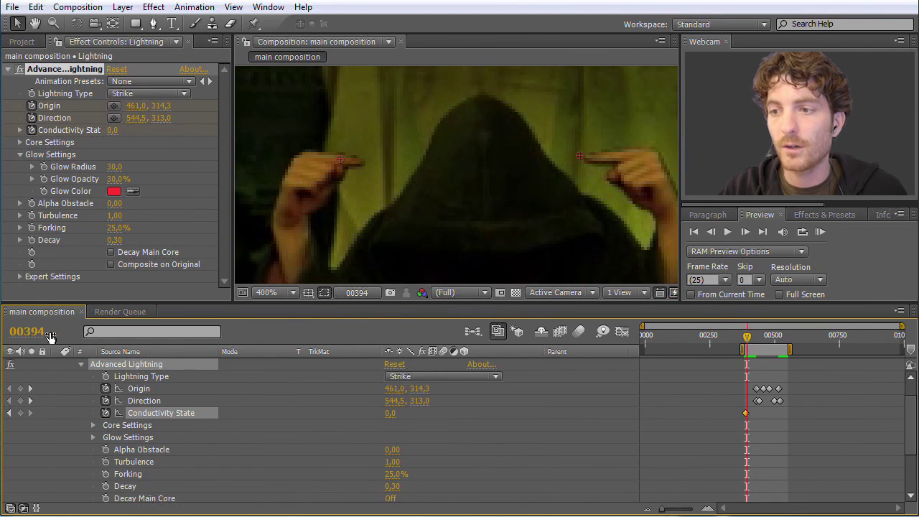
left_click_drag(750, 346, 778, 343)
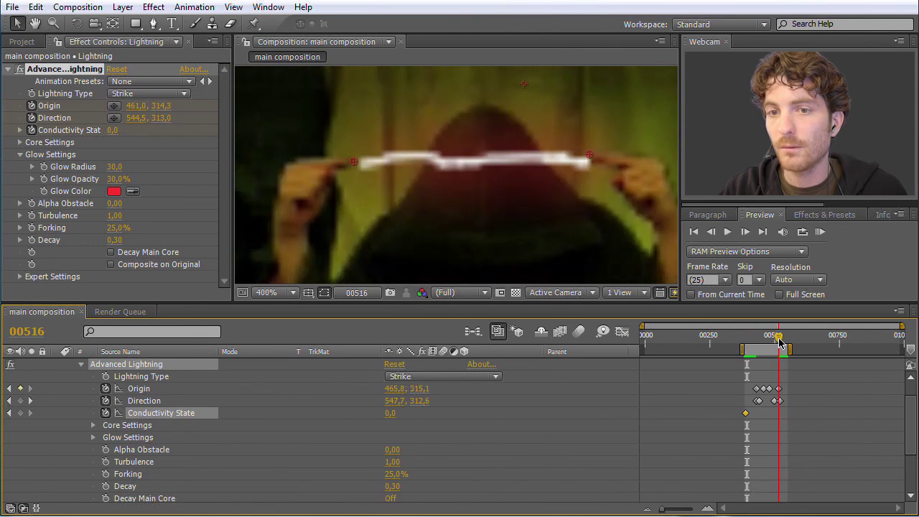
mouse_move(108, 137)
left_mouse_down()
mouse_move(133, 135)
mouse_move(121, 132)
left_mouse_up()
left_click(119, 132)
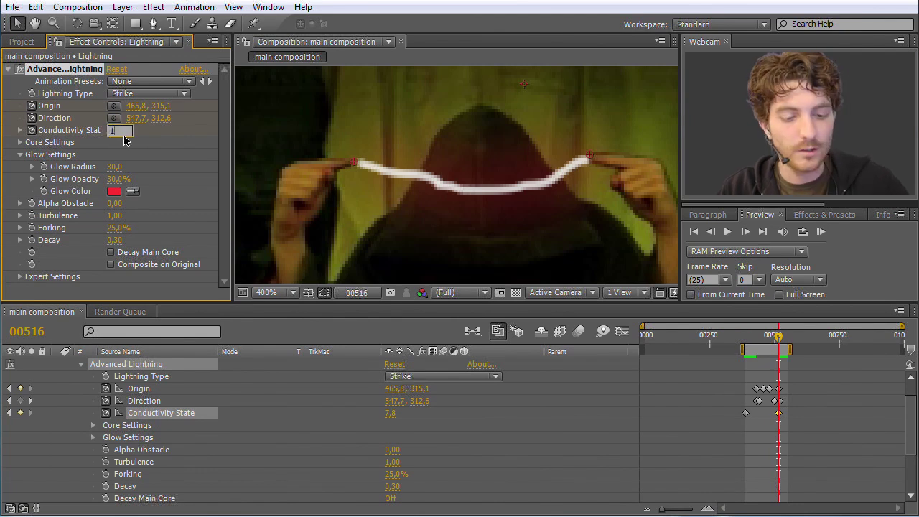
type("100")
left_click(715, 370)
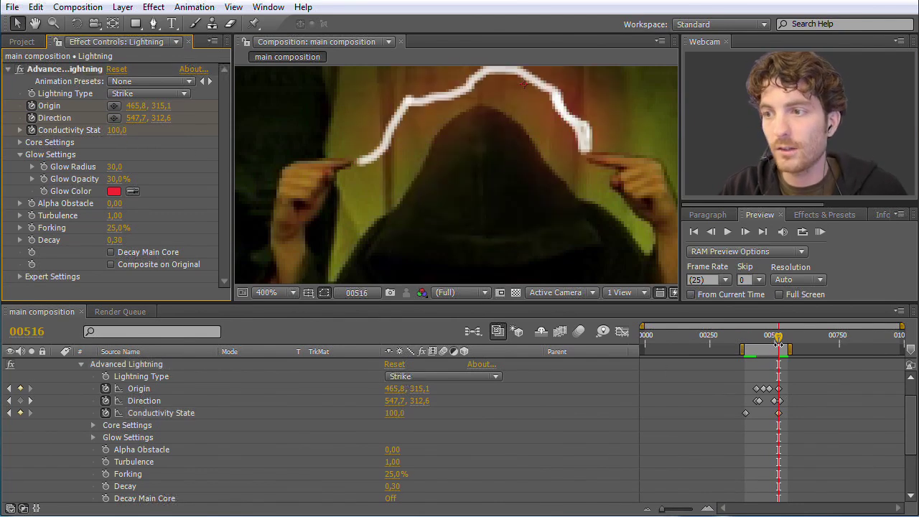
- Check the Conductivity State animation at frames 00313 and 00460 and preview the work area
left_click_drag(779, 340, 725, 341)
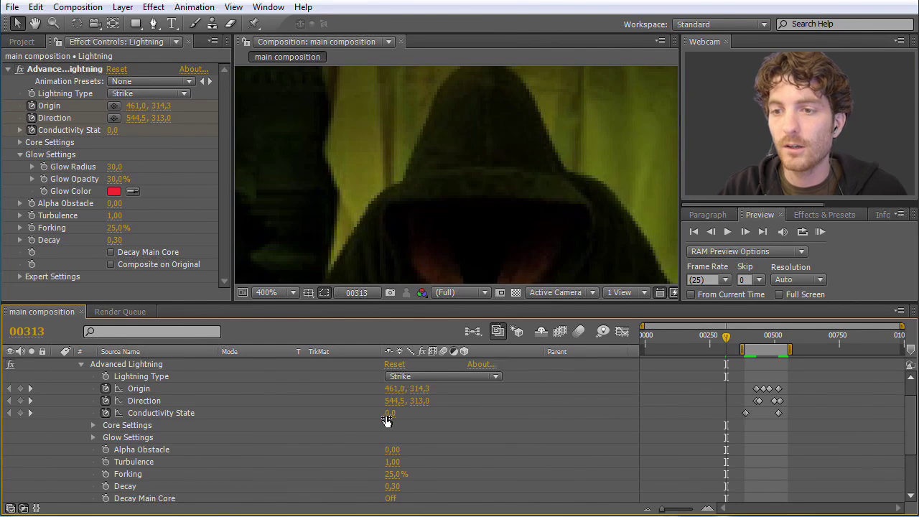
left_click_drag(728, 339, 765, 343)
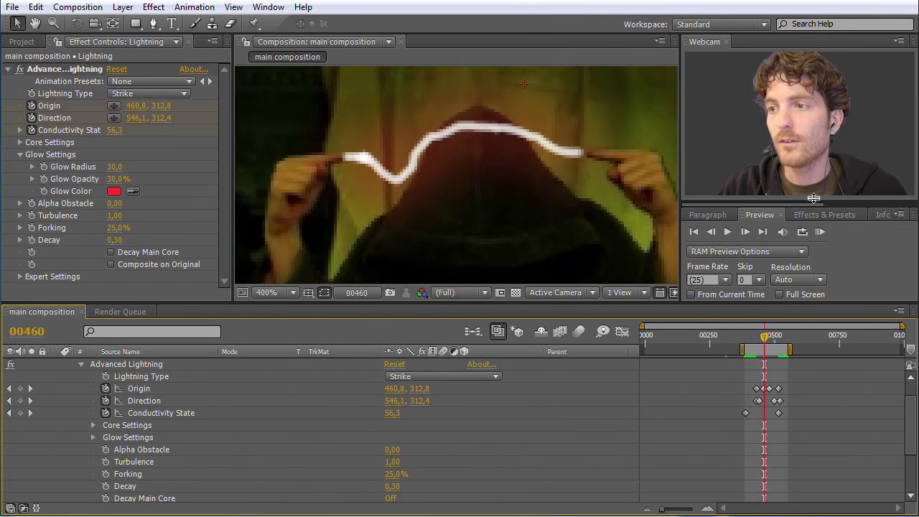
left_click(821, 231)
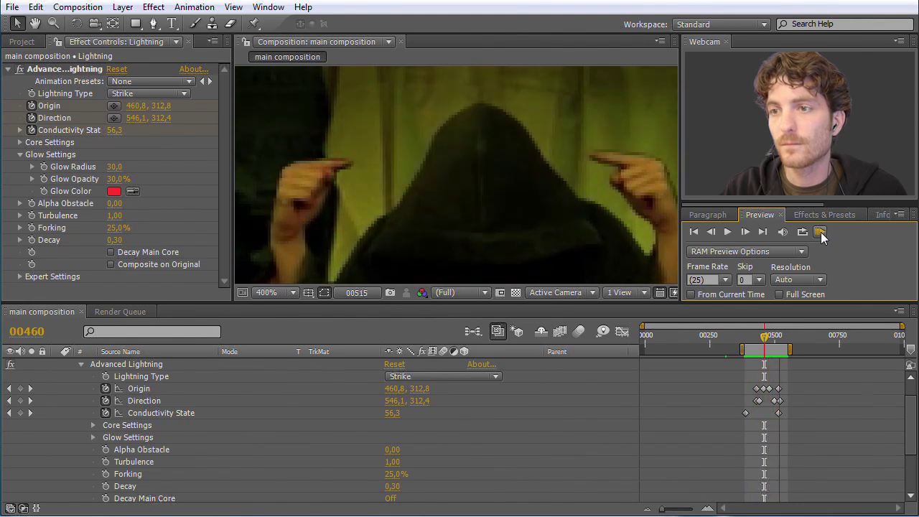
left_click(455, 221)
- Go to frame 00773, where the hooded figure raises a finger, and collapse the Lightning layer's effect properties
scroll(455, 221, "down", 6)
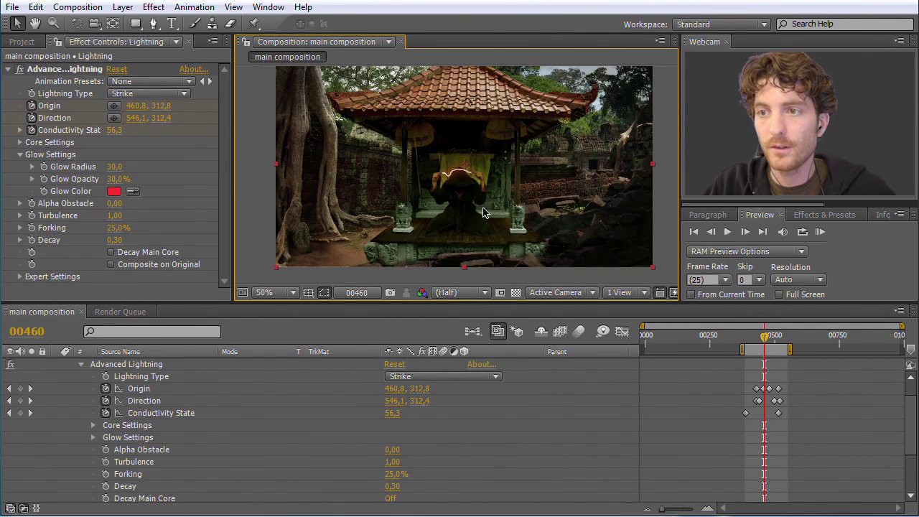
key("h")
left_click_drag(446, 176, 447, 185)
key("v")
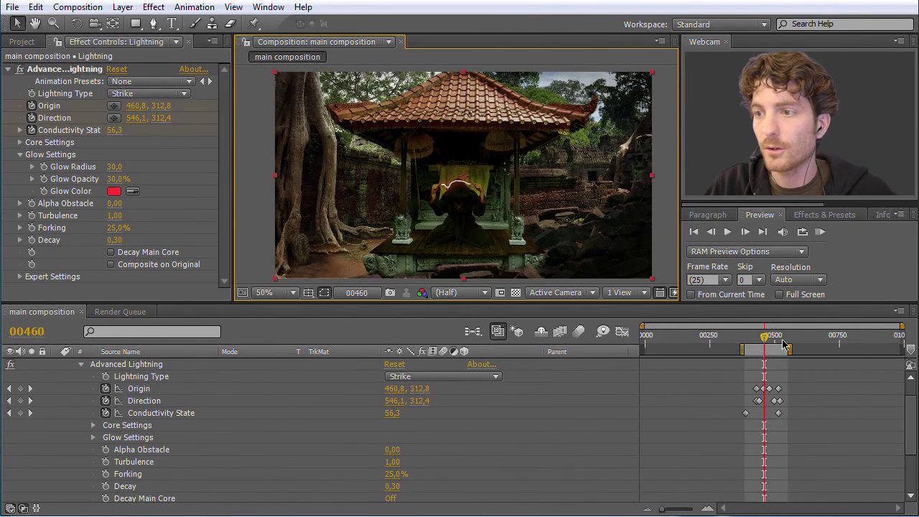
left_click_drag(766, 340, 846, 336)
key("period")
key("period")
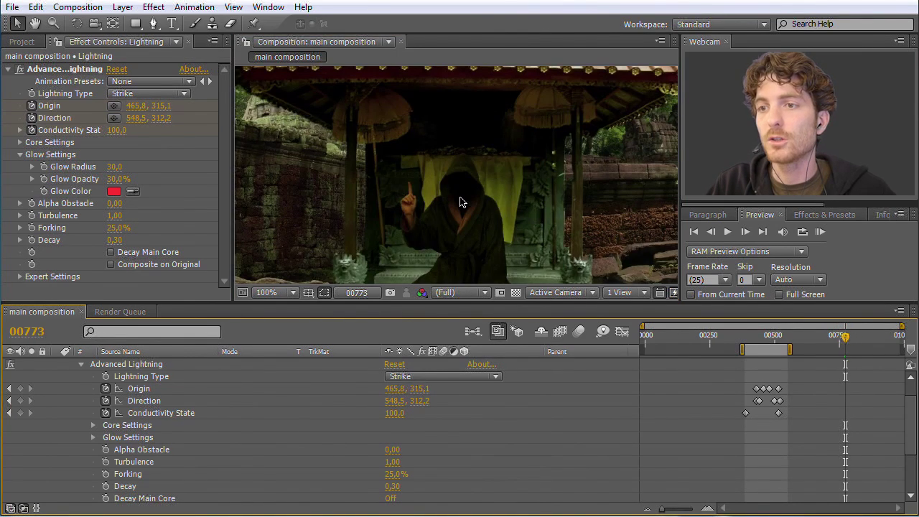
left_click_drag(460, 224, 455, 201)
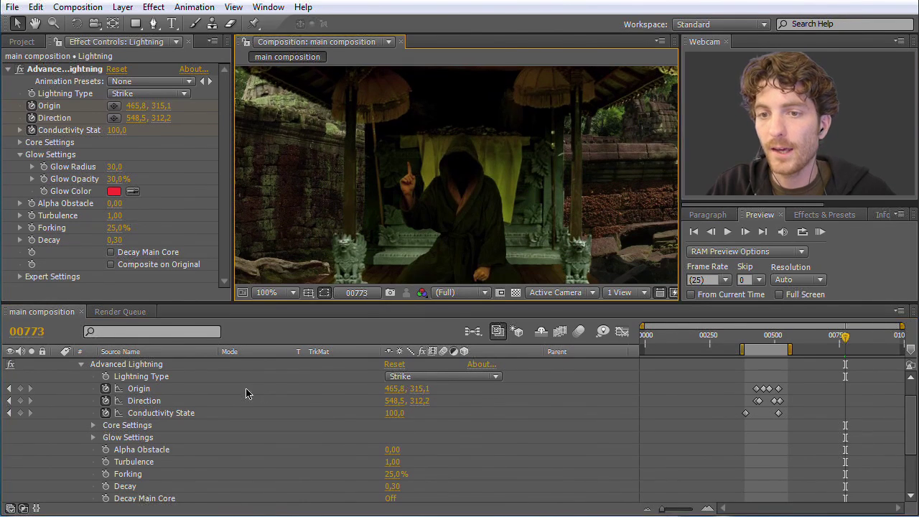
scroll(190, 388, "up", 1)
left_click(71, 379)
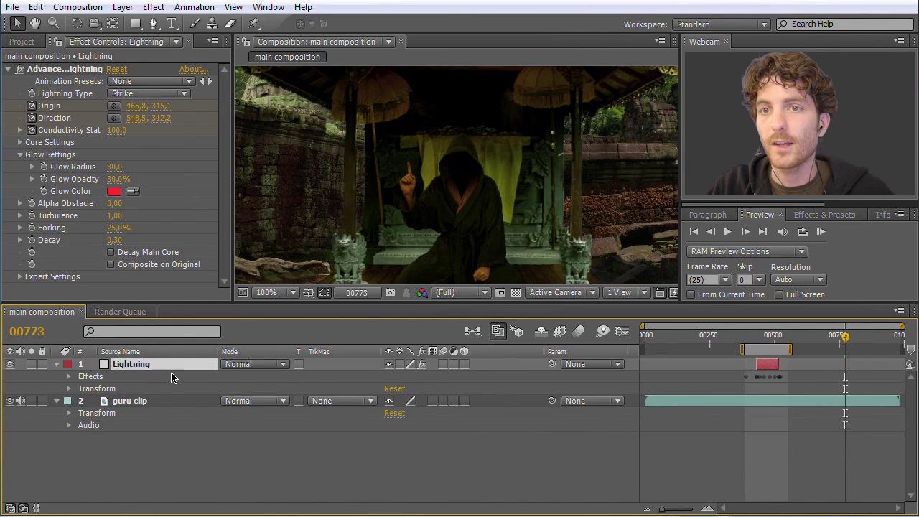
left_click(122, 7)
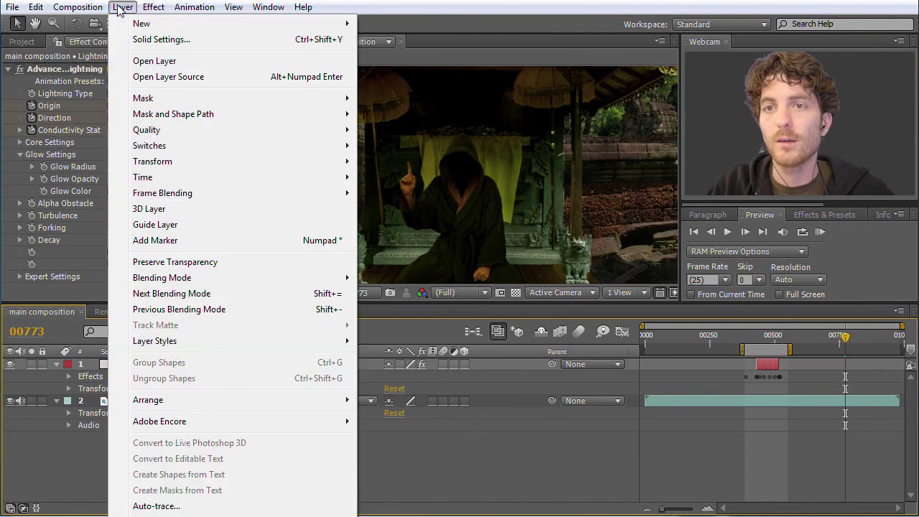
mouse_move(196, 27)
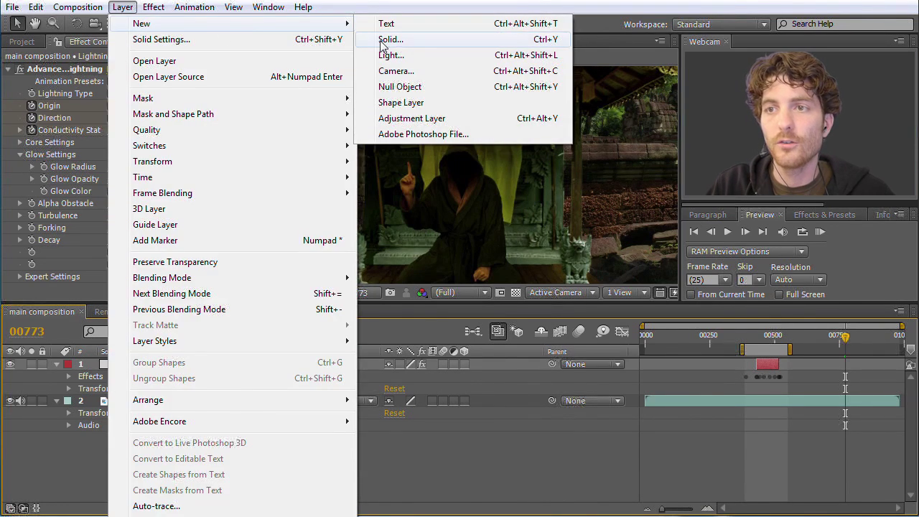
left_click(397, 5)
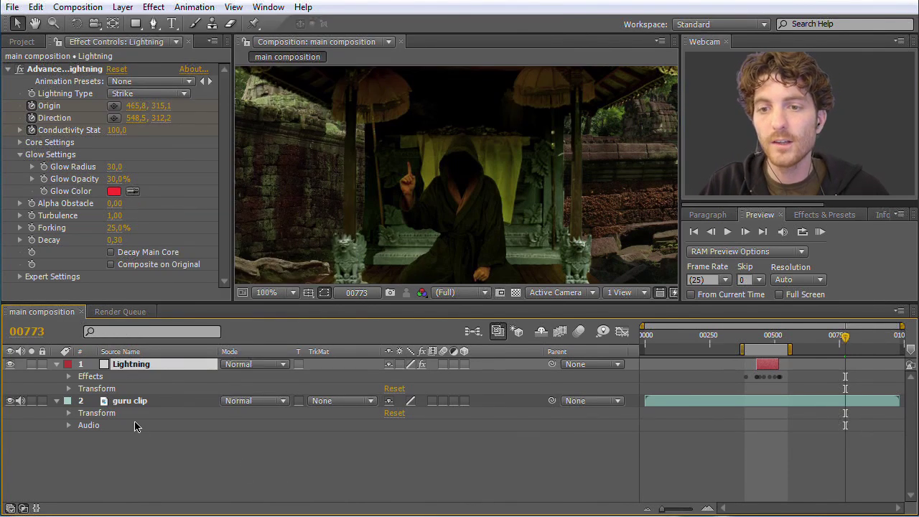
left_click(143, 450)
- Duplicate the Lightning layer and shift the expanded copy in time to start at about frame 00768
left_click(133, 367)
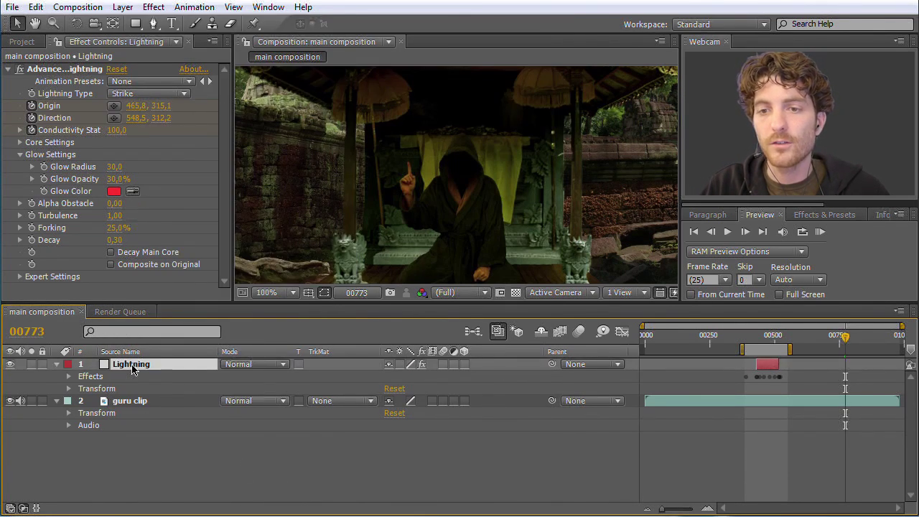
left_click(36, 8)
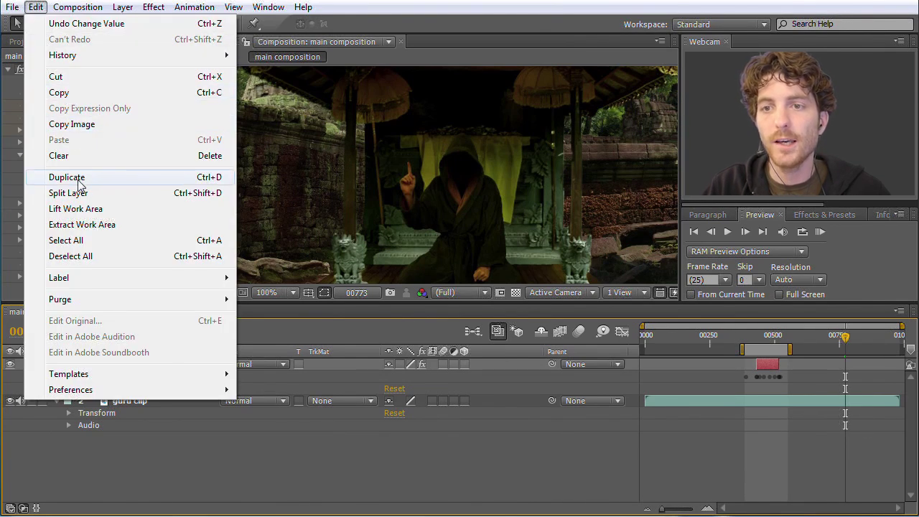
left_click(214, 179)
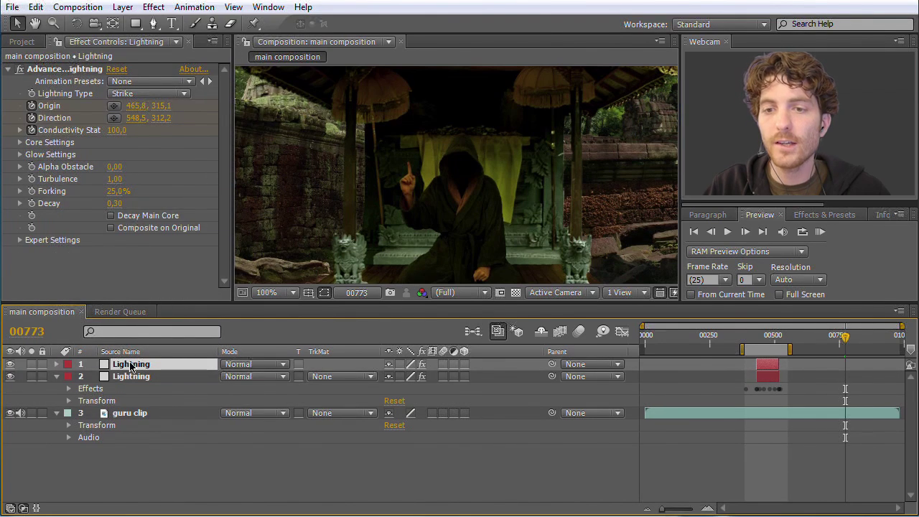
left_click_drag(766, 368, 845, 343)
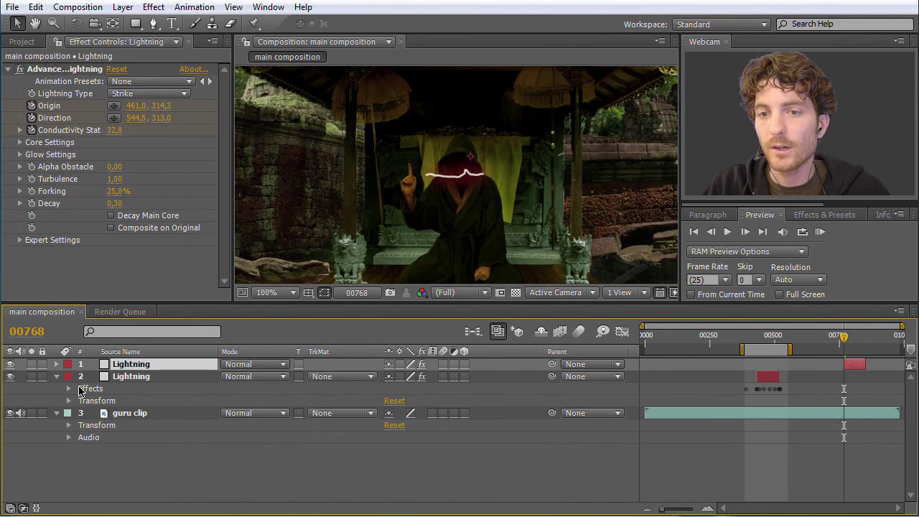
left_click(57, 365)
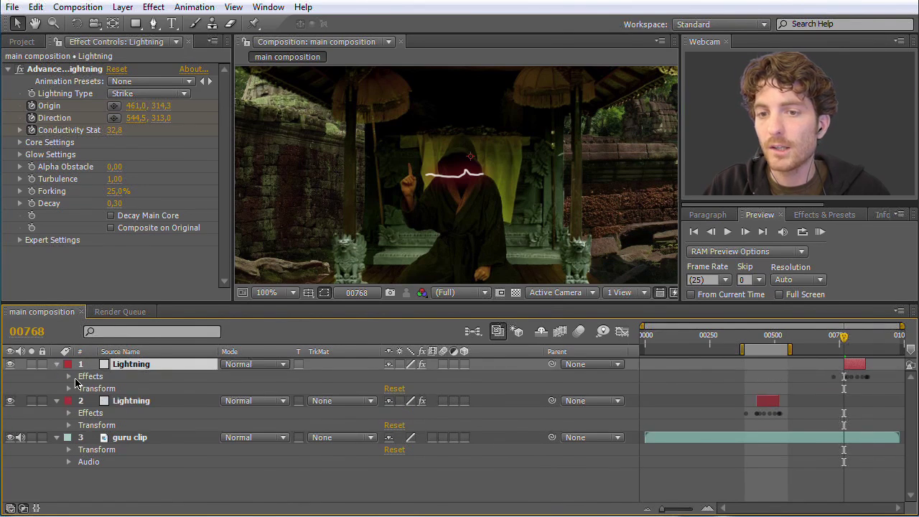
- Expand the duplicated Lightning layer's effect properties and select its Advanced Lightning effect
left_click(69, 377)
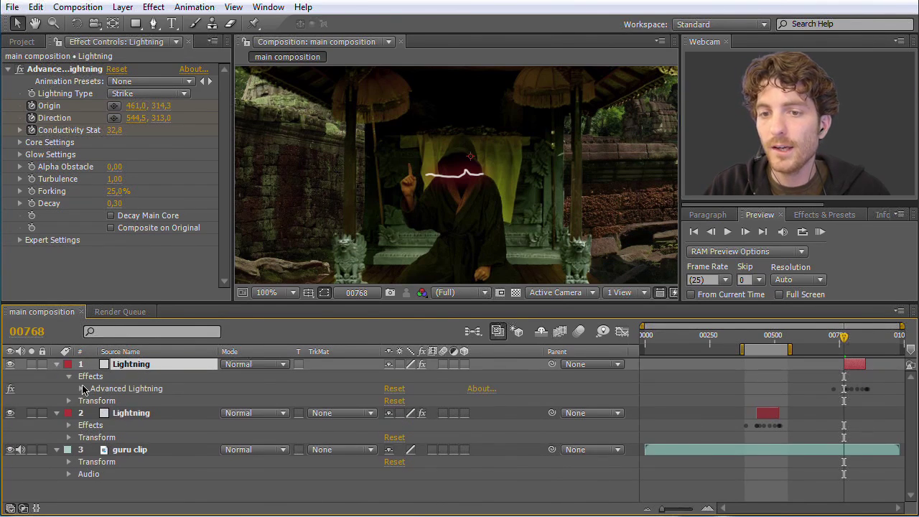
left_click(91, 428)
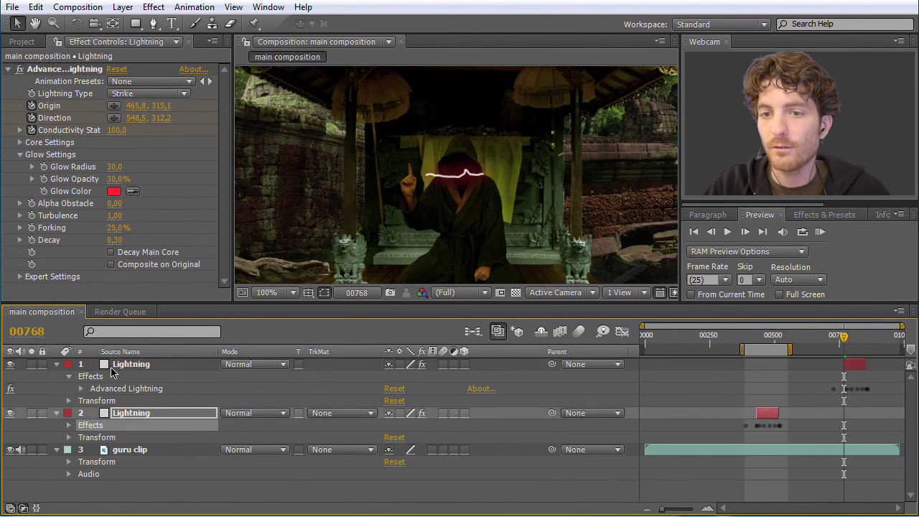
left_click(91, 377)
left_click(81, 389)
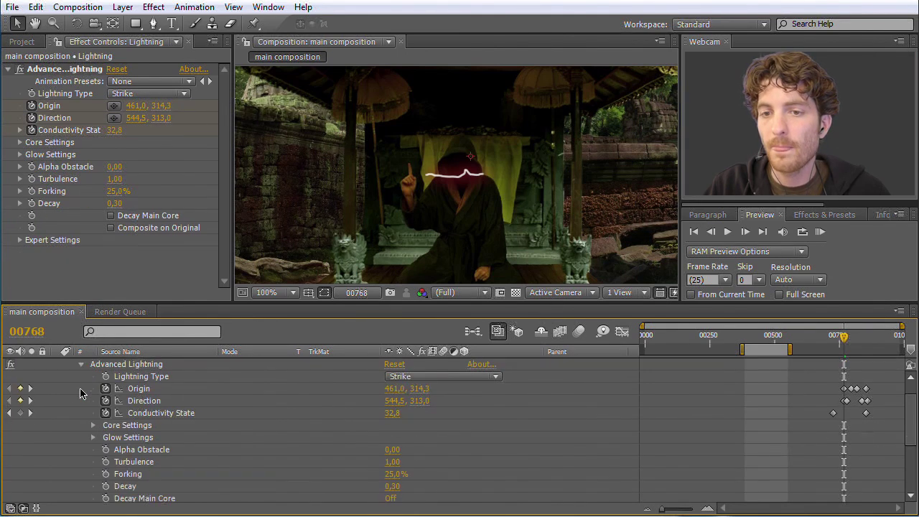
left_click(129, 365)
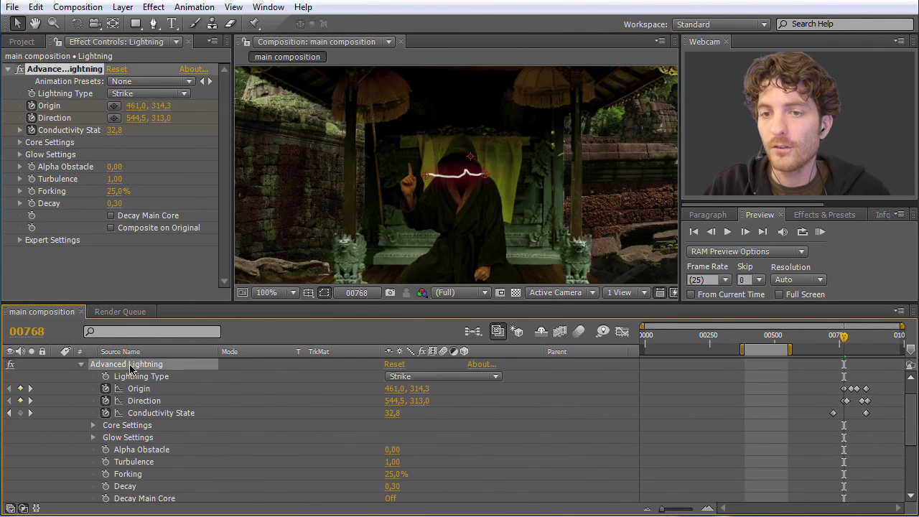
- Replace all Origin and Direction keyframes with new ones at frame 00768, placing Origin at 442,0, 298,3 and Direction at 507,5, 296,0
left_click(843, 337)
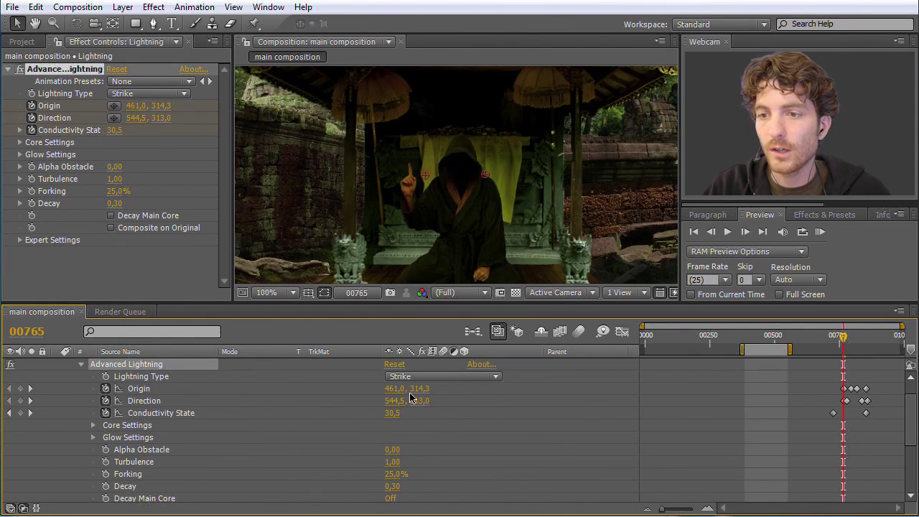
left_click(148, 414)
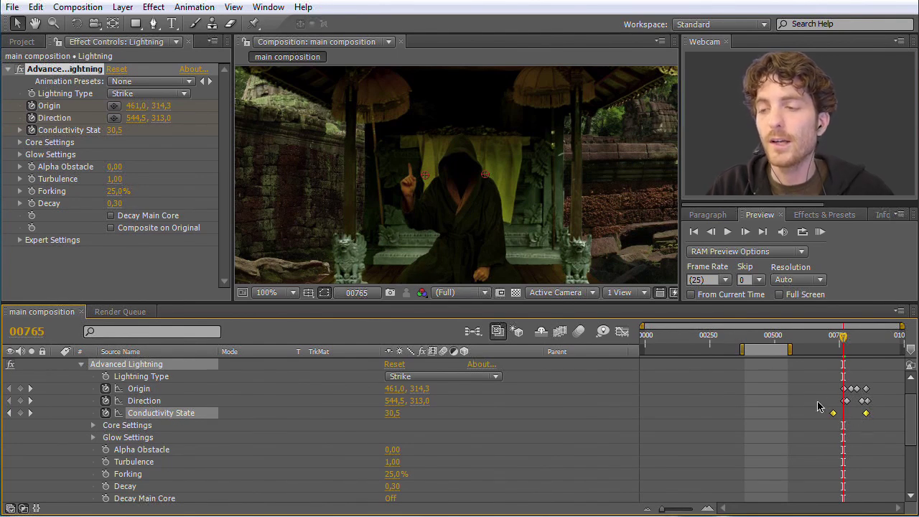
left_click(845, 337)
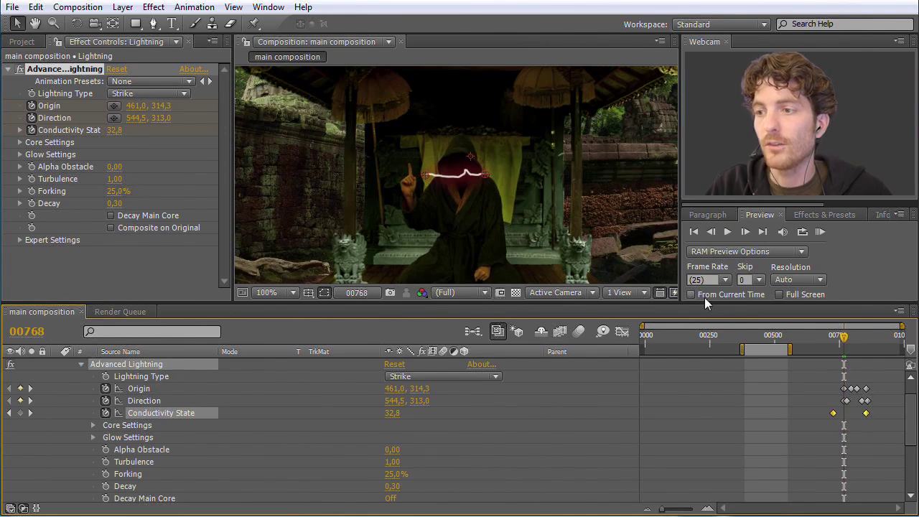
left_click_drag(661, 509, 681, 510)
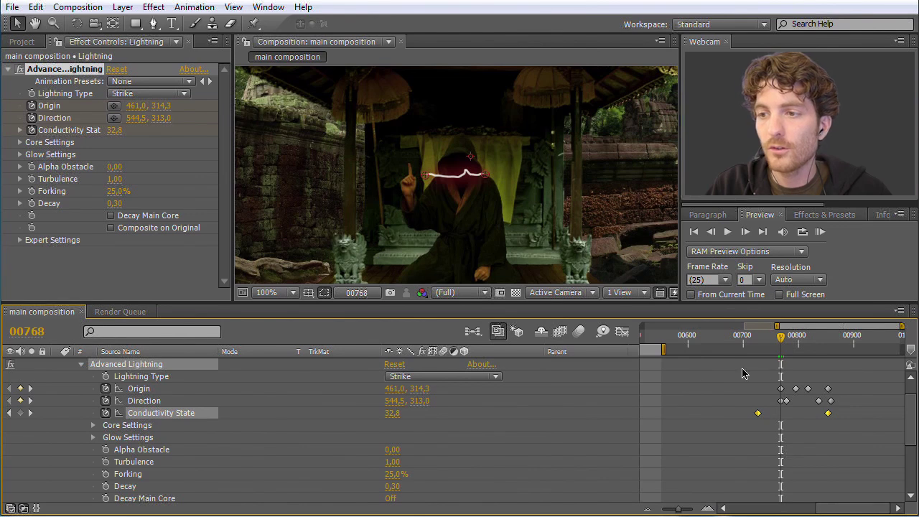
left_click(106, 390)
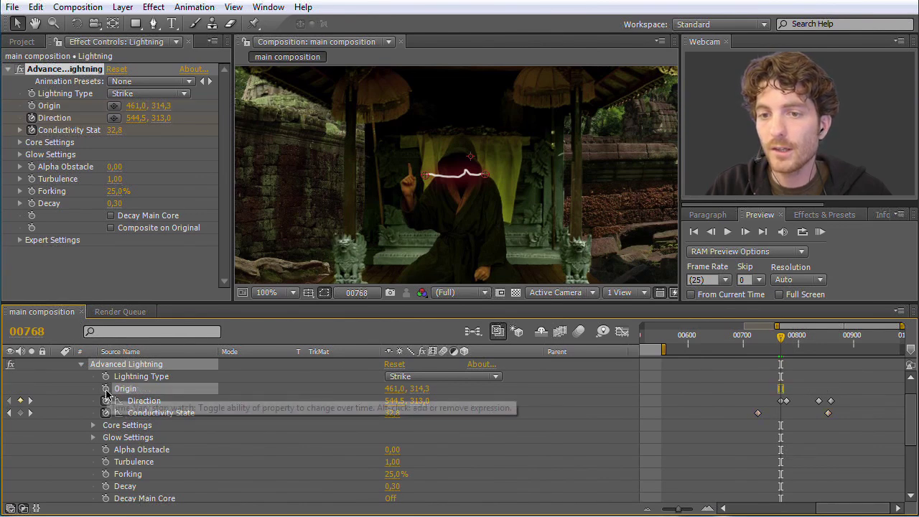
left_click(106, 402)
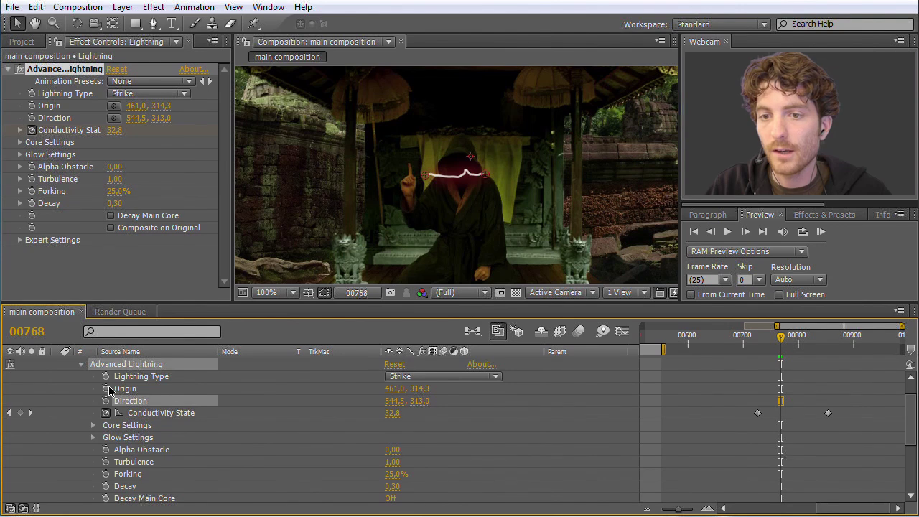
left_click(105, 388)
left_click(106, 401)
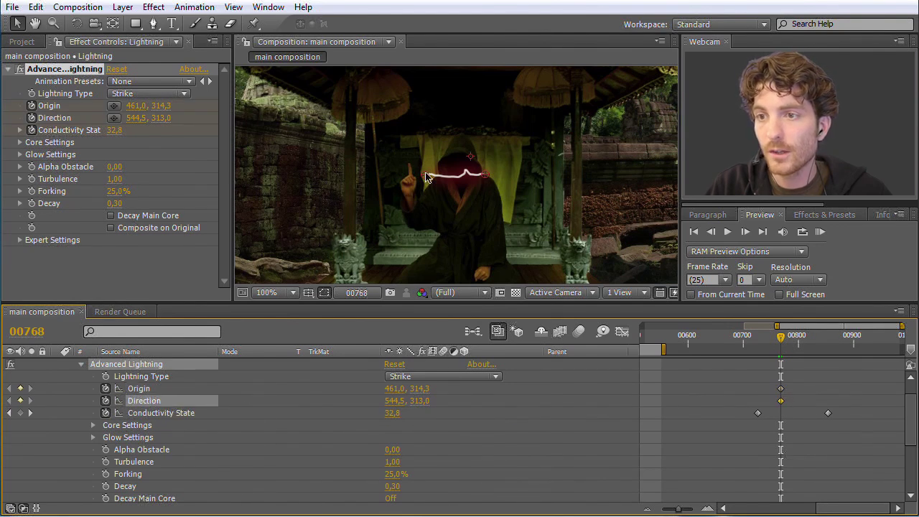
left_click_drag(422, 180, 410, 170)
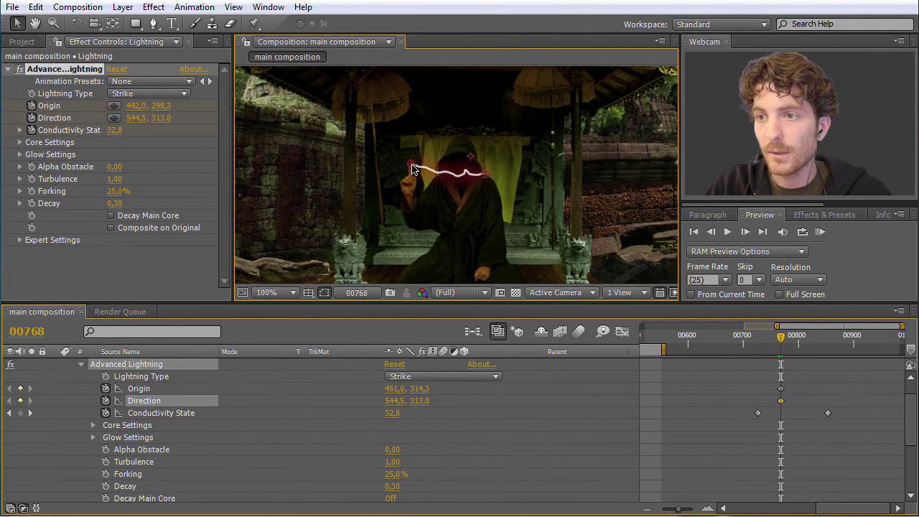
left_click_drag(483, 179, 459, 169)
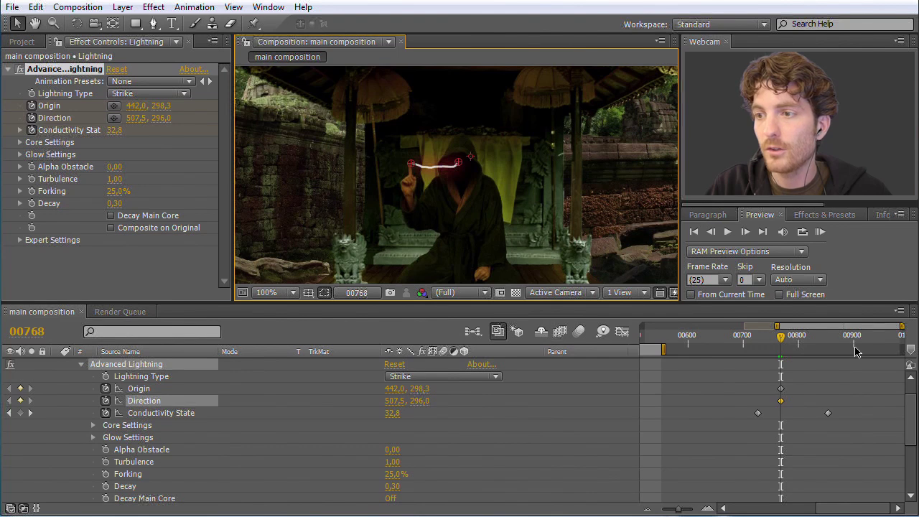
- Add an Origin keyframe at frame 00783, moving the point to the fingertip at 442,0, 296,3
left_click_drag(910, 420, 911, 390)
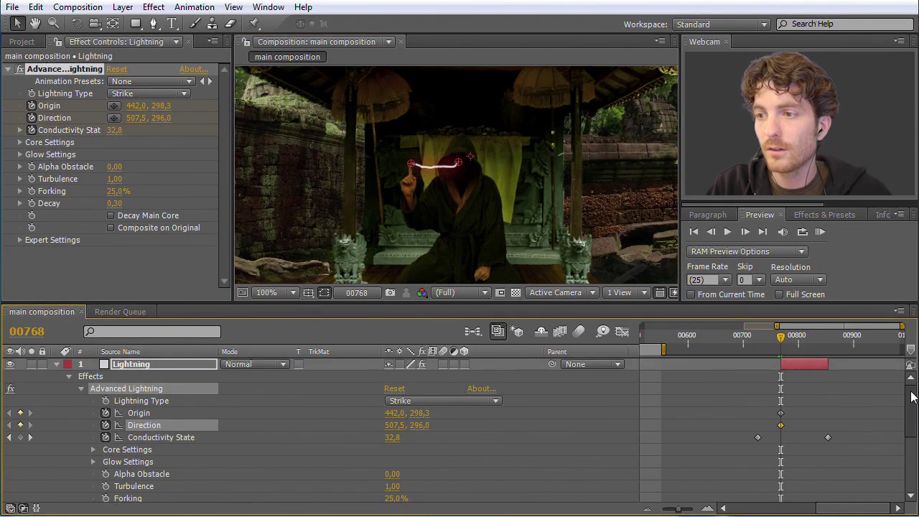
left_click_drag(687, 510, 692, 512)
left_click_drag(771, 340, 790, 339)
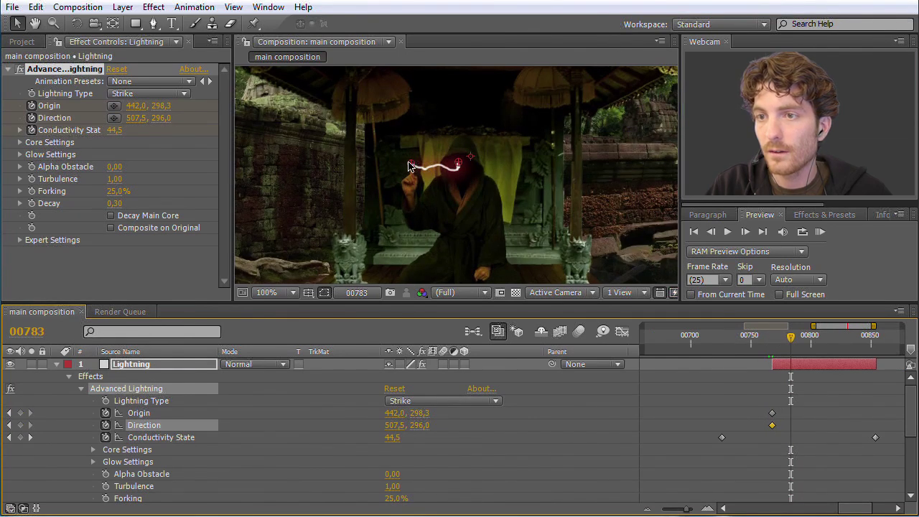
key("period")
key("period")
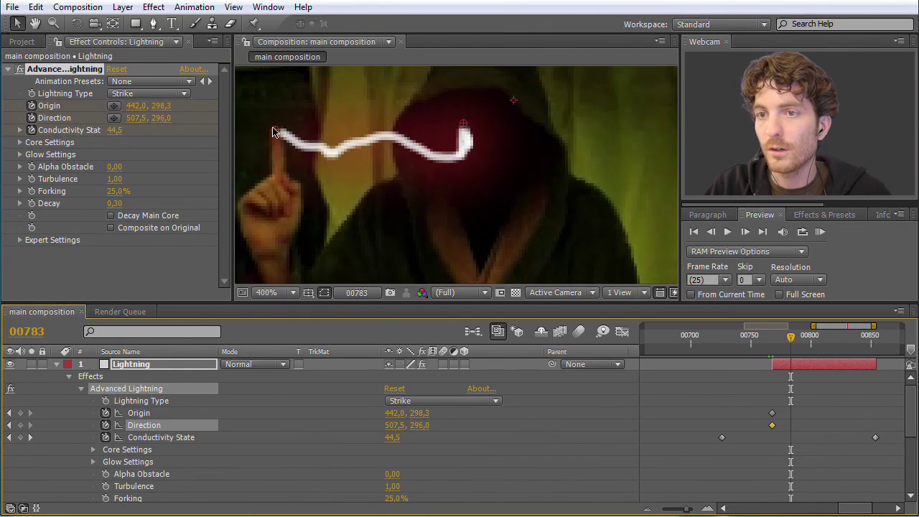
left_click(275, 126)
- Add an Origin keyframe at frame 00793 with the point at 442,0, 306,1, and trim the Lightning layer to end there
mouse_move(792, 339)
left_mouse_down()
mouse_move(814, 340)
mouse_move(806, 340)
left_mouse_up()
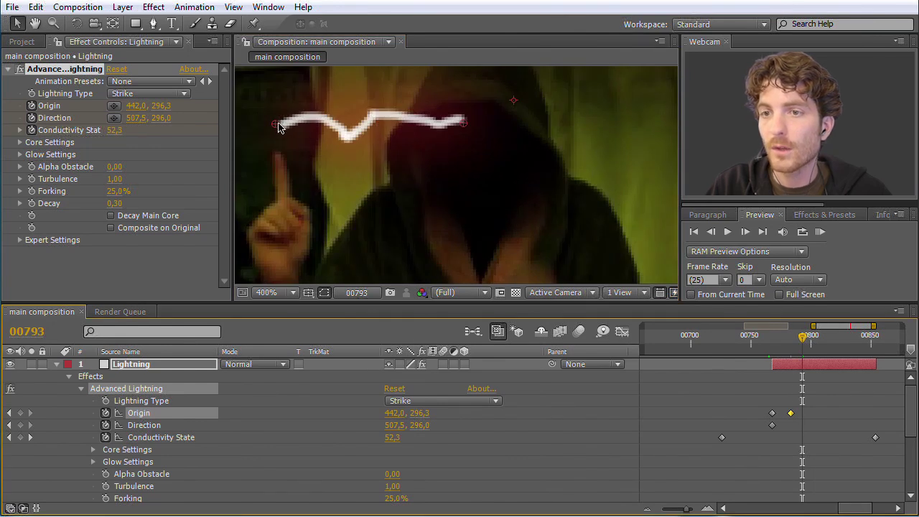
mouse_move(803, 338)
left_mouse_down()
mouse_move(794, 342)
mouse_move(804, 339)
left_mouse_up()
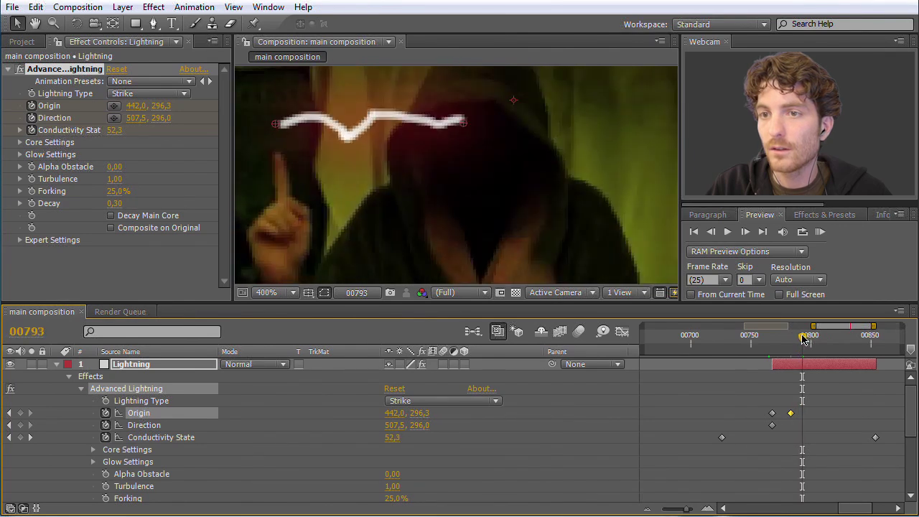
left_click_drag(276, 124, 275, 157)
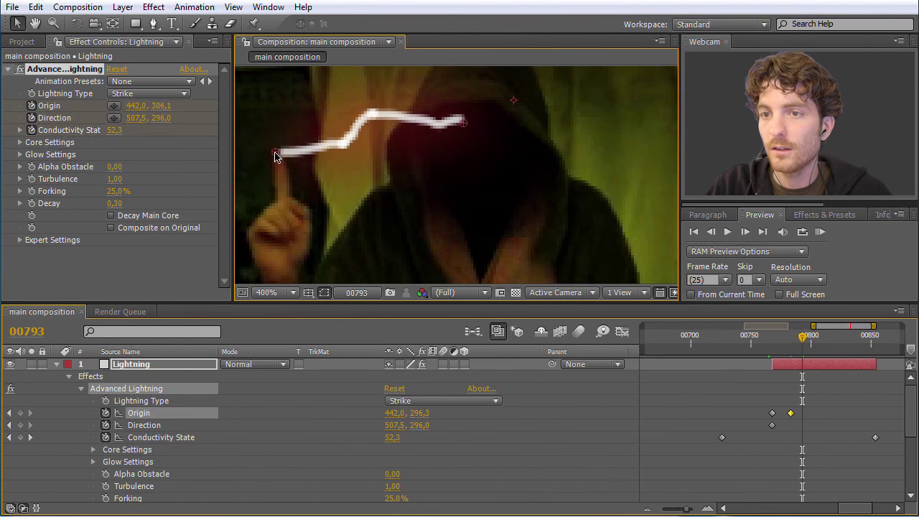
left_click_drag(876, 364, 818, 364)
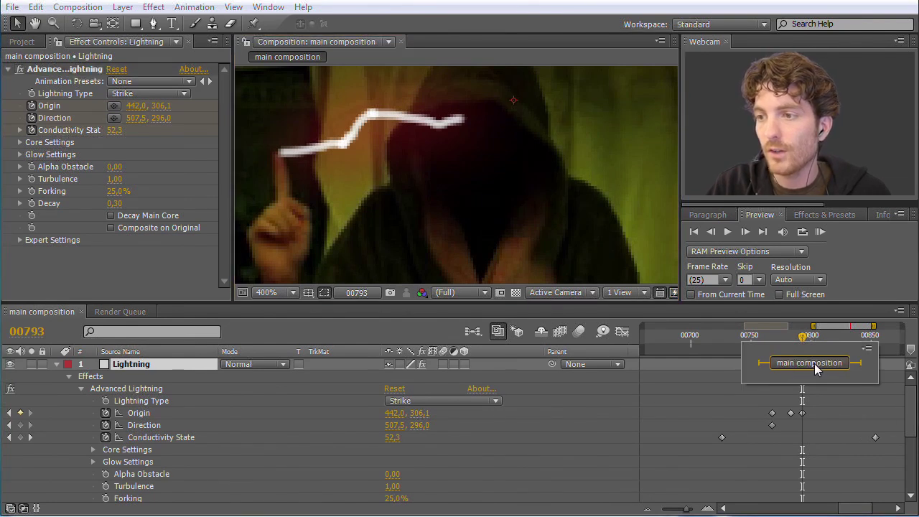
- Correct the Origin keyframe at frame 00783 to 441,8, 298,1 on the fingertip
mouse_move(803, 344)
left_mouse_down()
mouse_move(775, 345)
mouse_move(790, 345)
left_mouse_up()
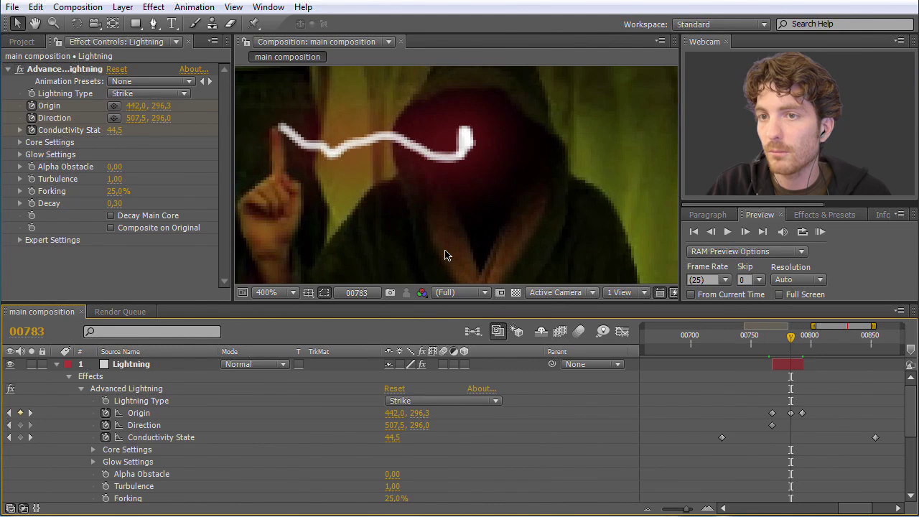
left_click(792, 338)
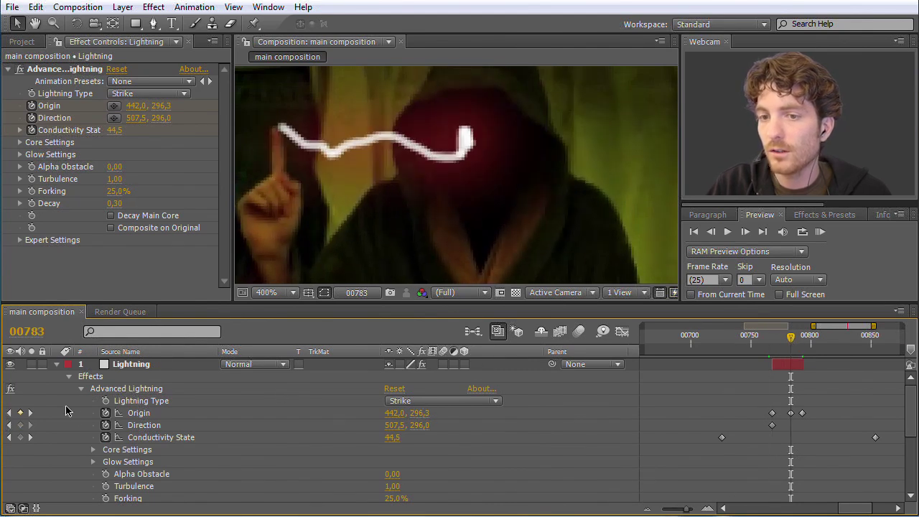
left_click(146, 415)
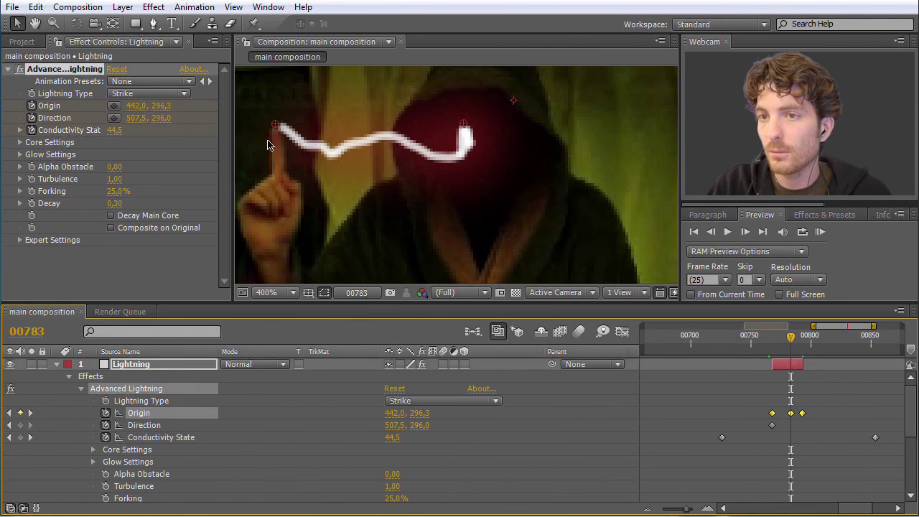
left_click(807, 417)
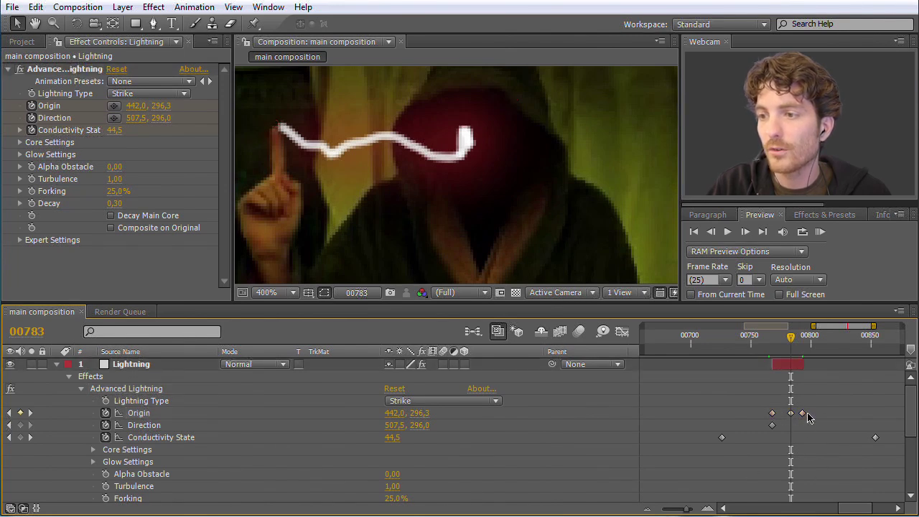
left_click(792, 415)
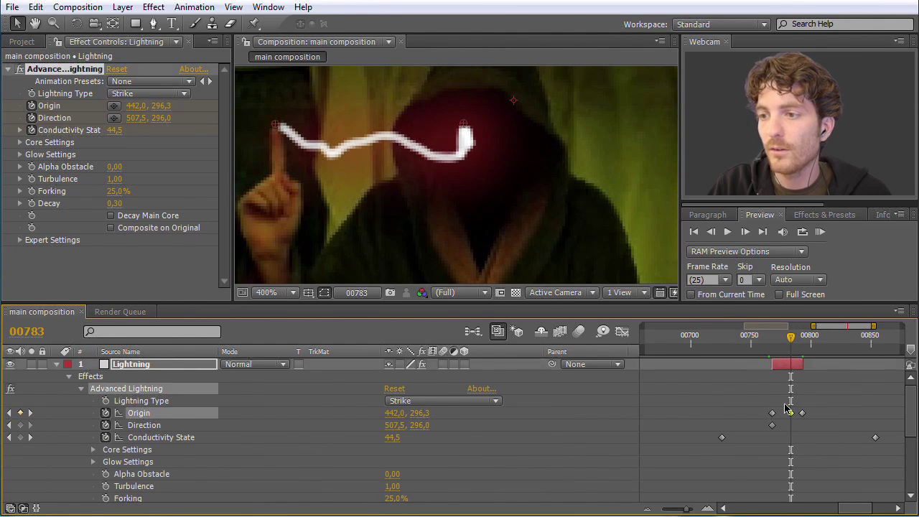
left_click_drag(277, 128, 277, 132)
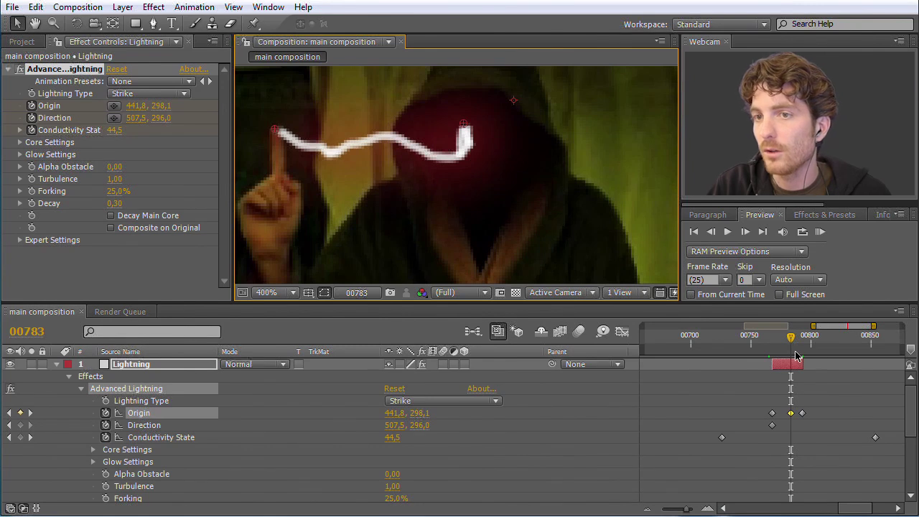
- Add Origin keyframes on the fingertip at frame 00777 (438,5, 297,8) and frame 00771 (440,9, 296,9)
left_click_drag(793, 339, 784, 341)
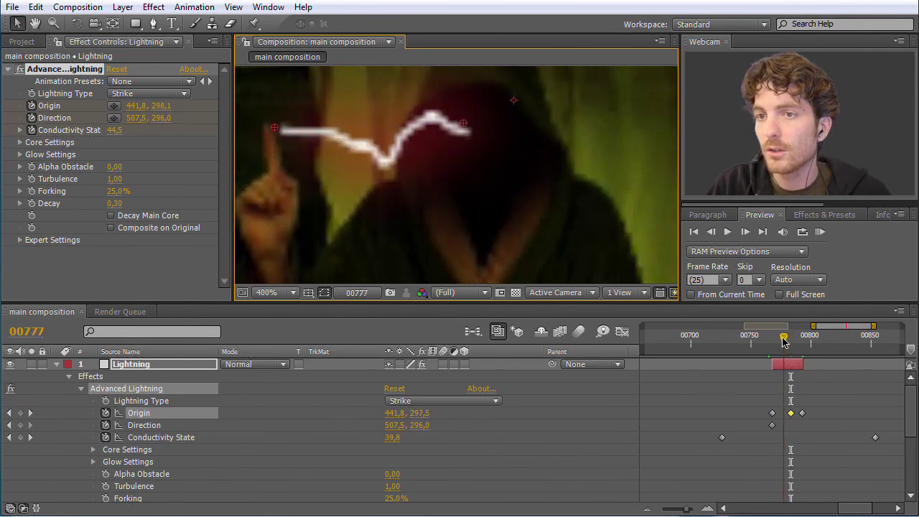
left_click_drag(272, 130, 264, 133)
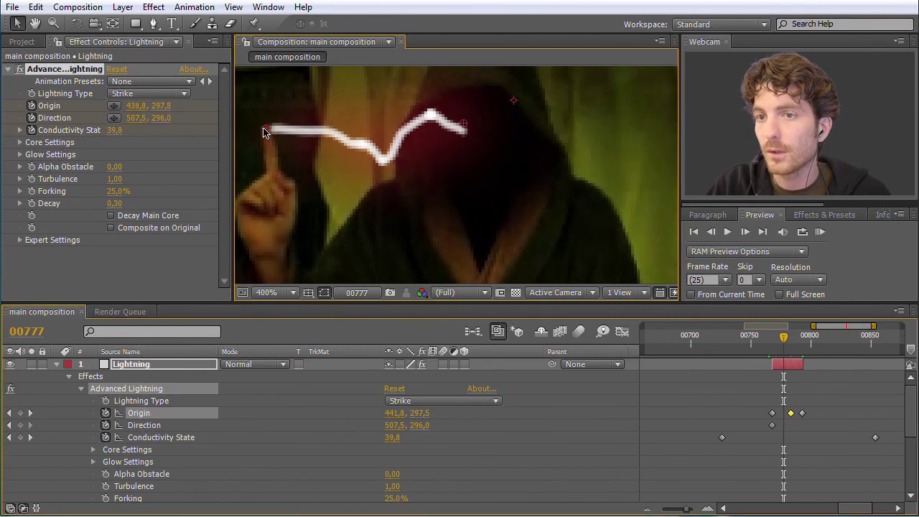
left_click_drag(783, 338, 775, 343)
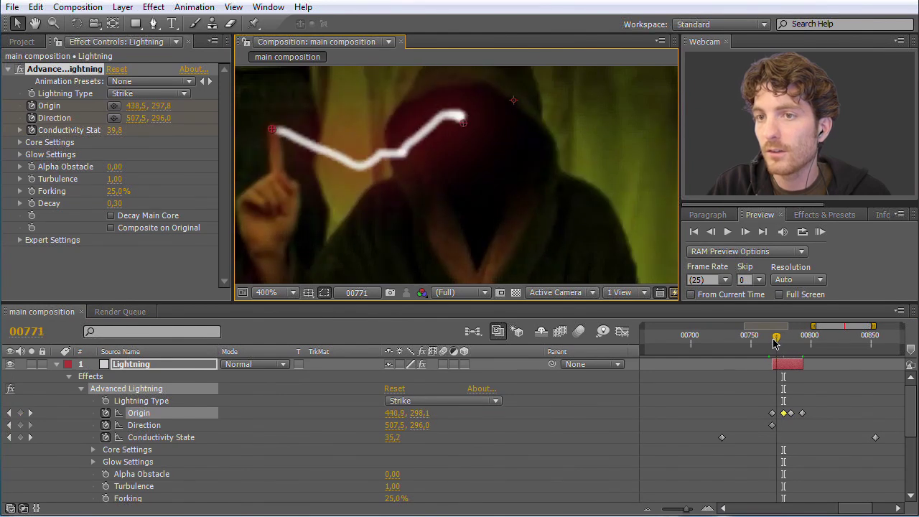
left_click_drag(274, 133, 273, 130)
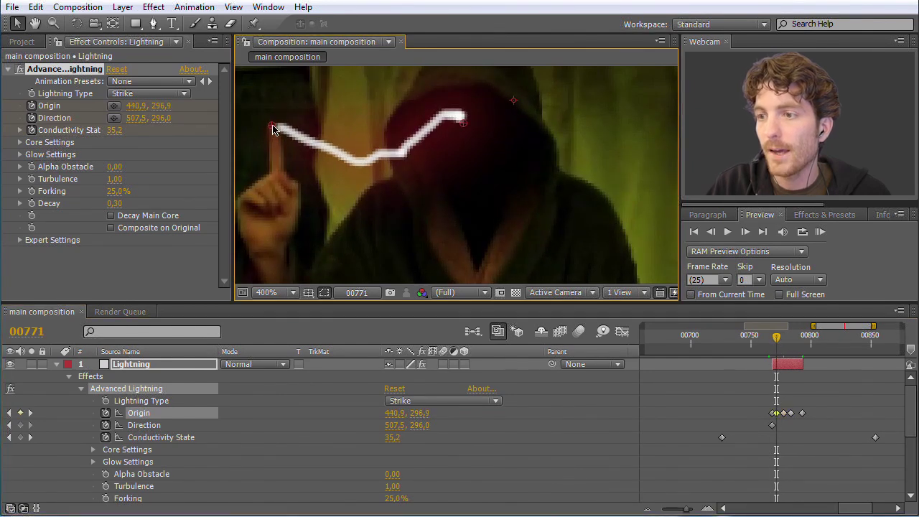
scroll(405, 223, "down", 4)
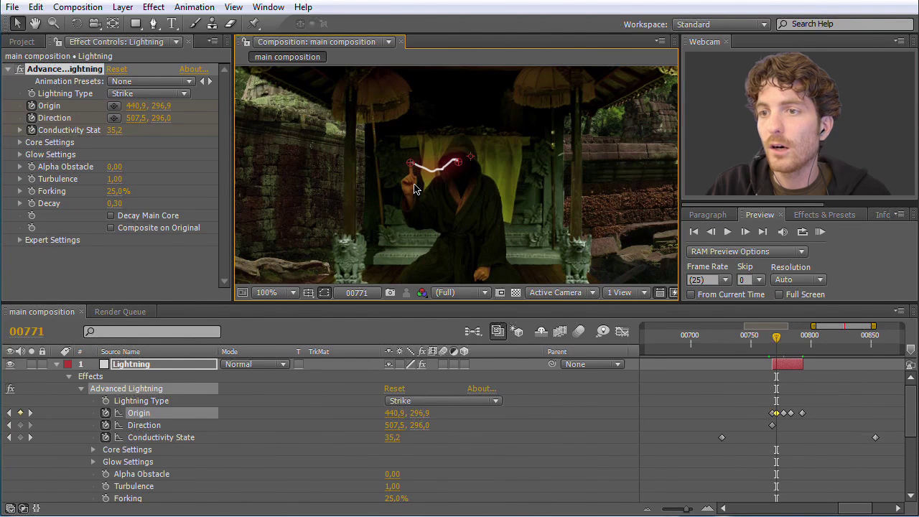
scroll(414, 188, "down", 2)
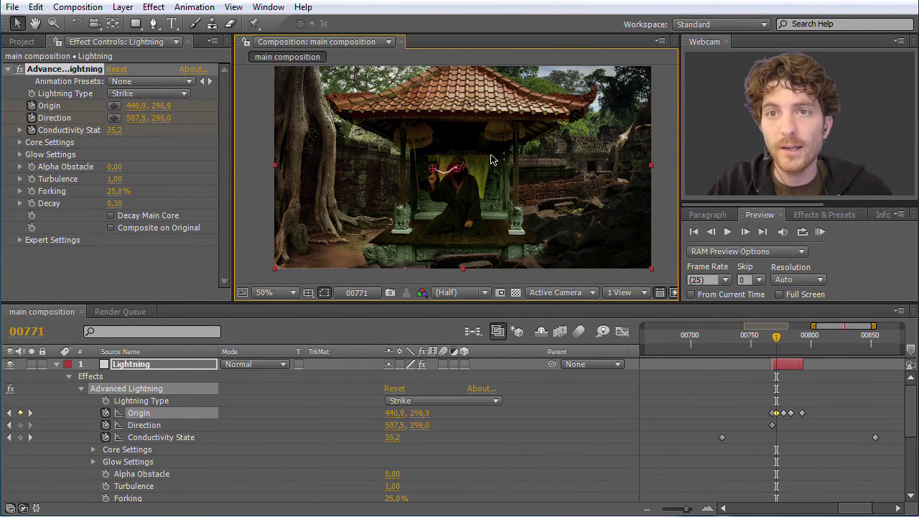
- Open the After Effects Help reference in the web browser
left_click(278, 10)
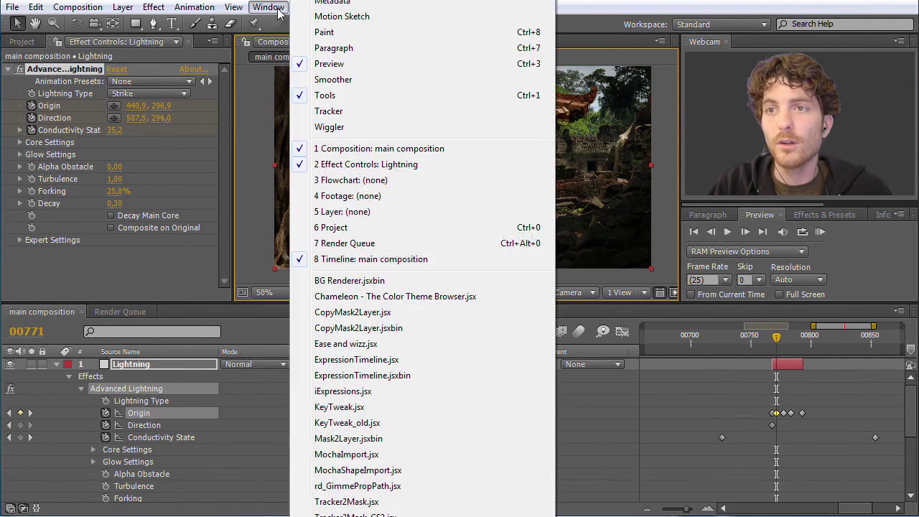
left_click(272, 9)
left_click(297, 8)
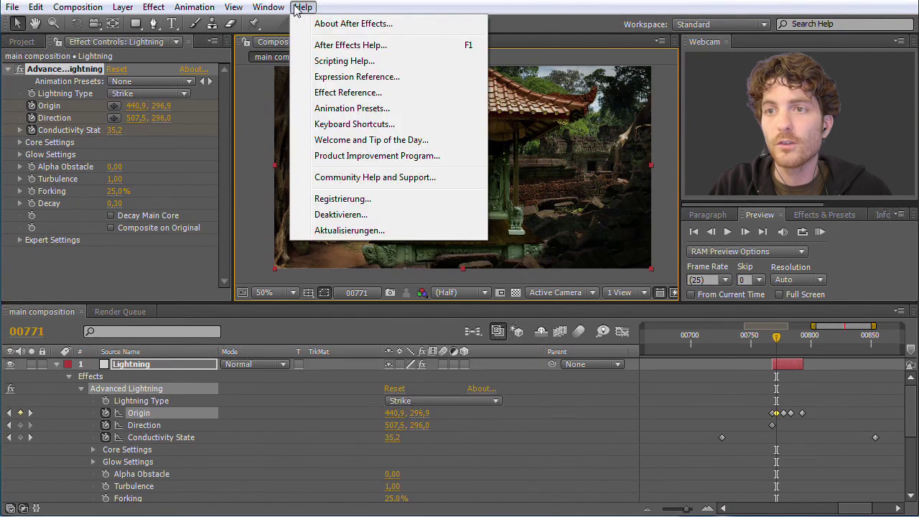
left_click(362, 47)
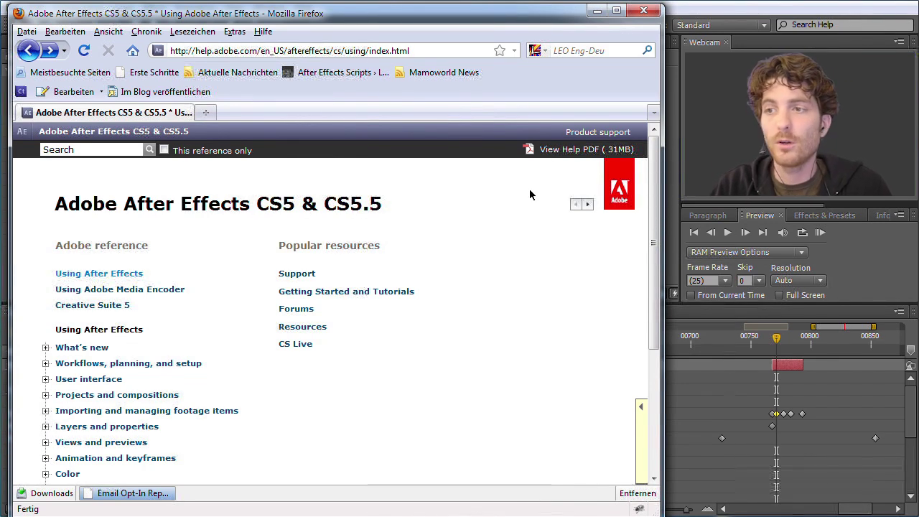
- Expand Effects and animation presets in the help contents and look through the listed effect categories
left_click_drag(651, 183, 652, 313)
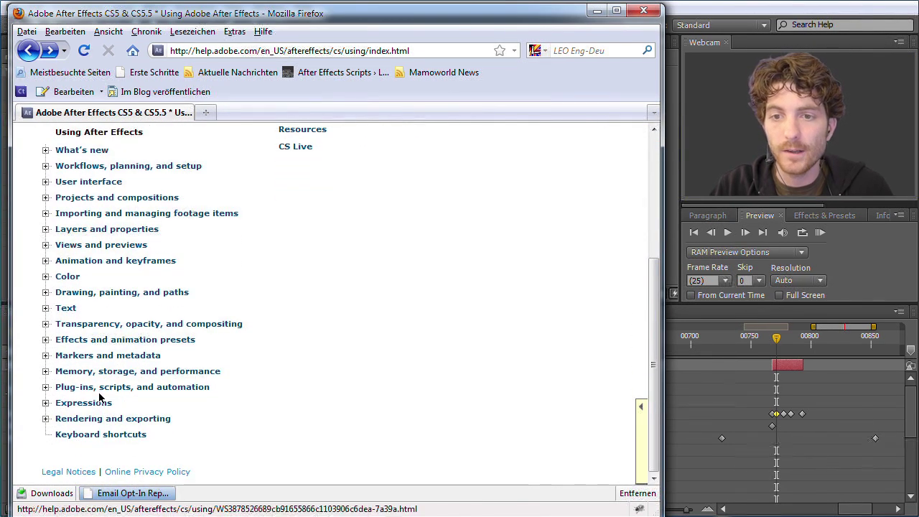
left_click(46, 340)
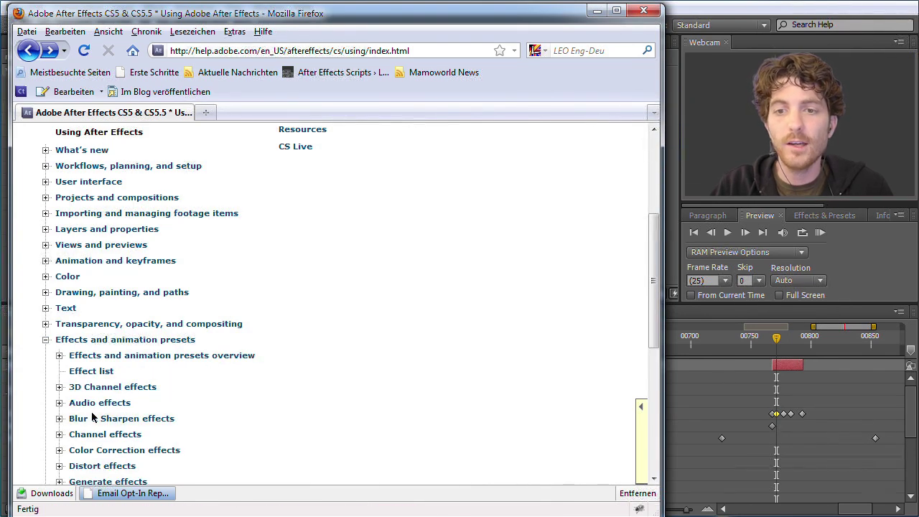
scroll(95, 417, "down", 2)
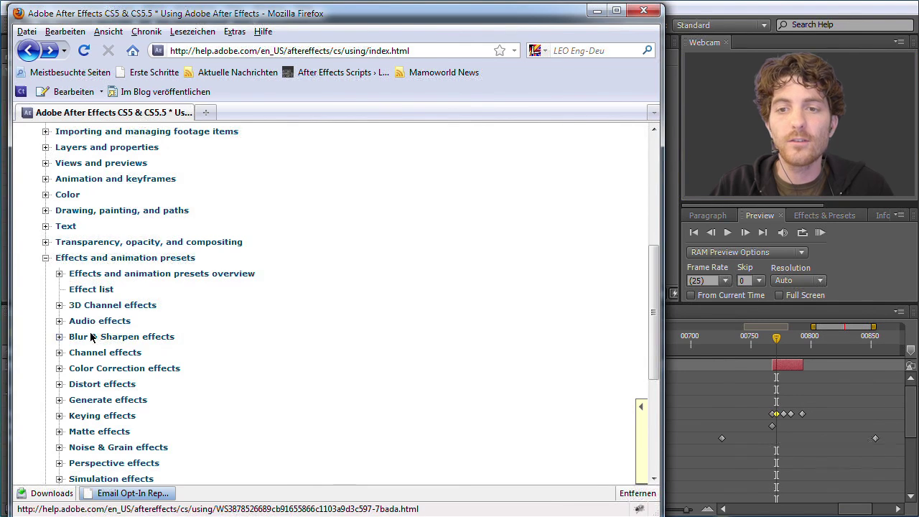
scroll(109, 359, "down", 2)
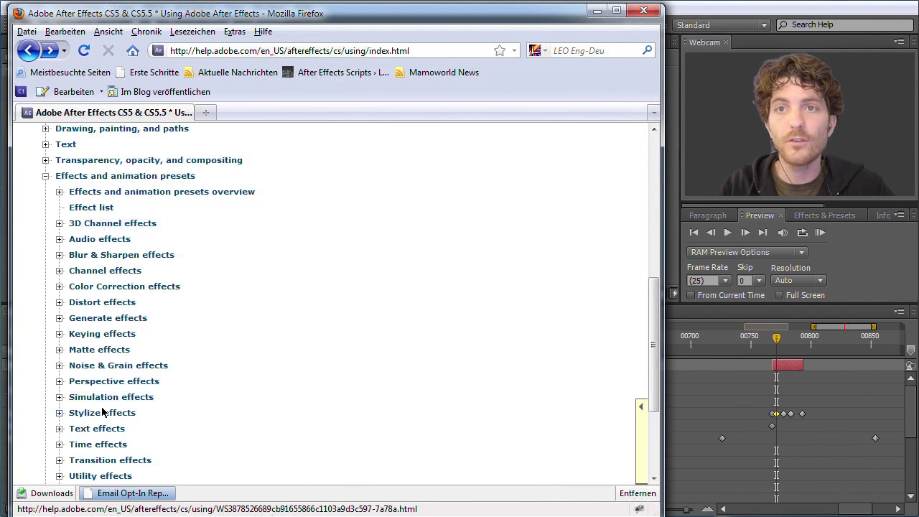
scroll(206, 372, "down", 2)
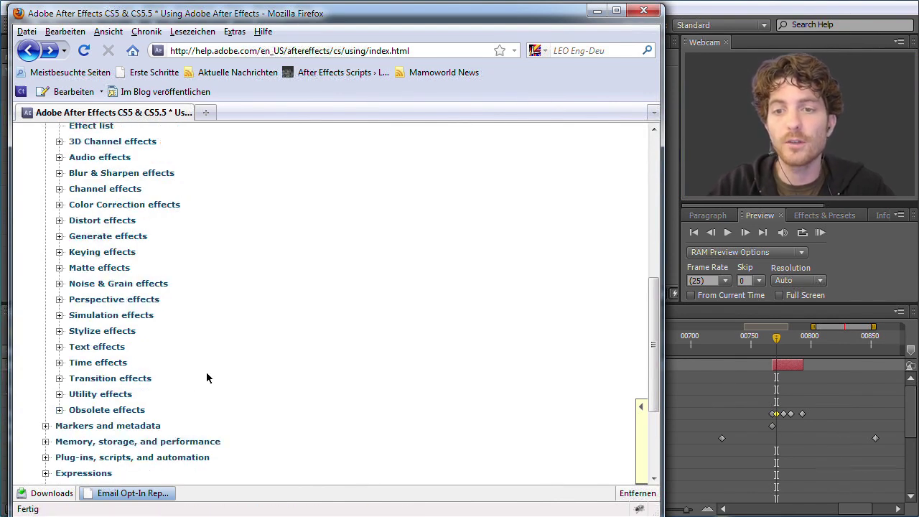